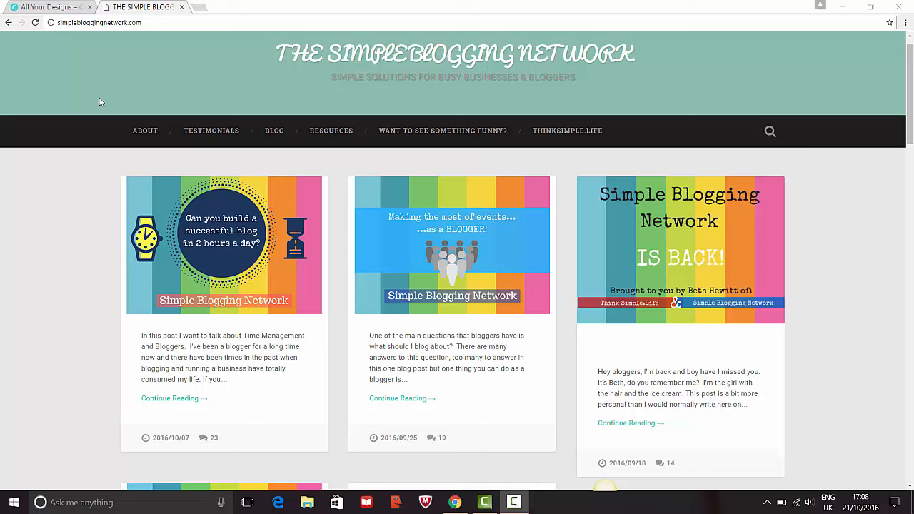
- Switch to the Canva designs page and open the full list of design types
click(44, 7)
click(45, 7)
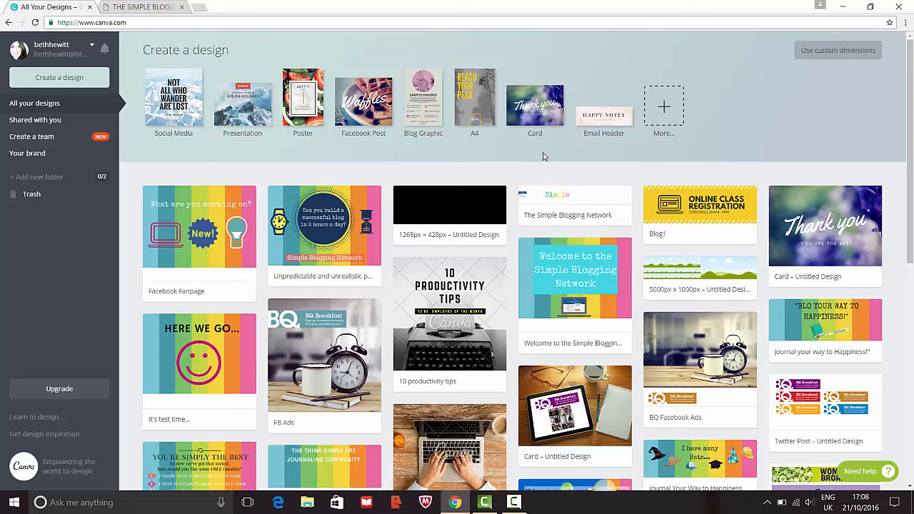
click(664, 113)
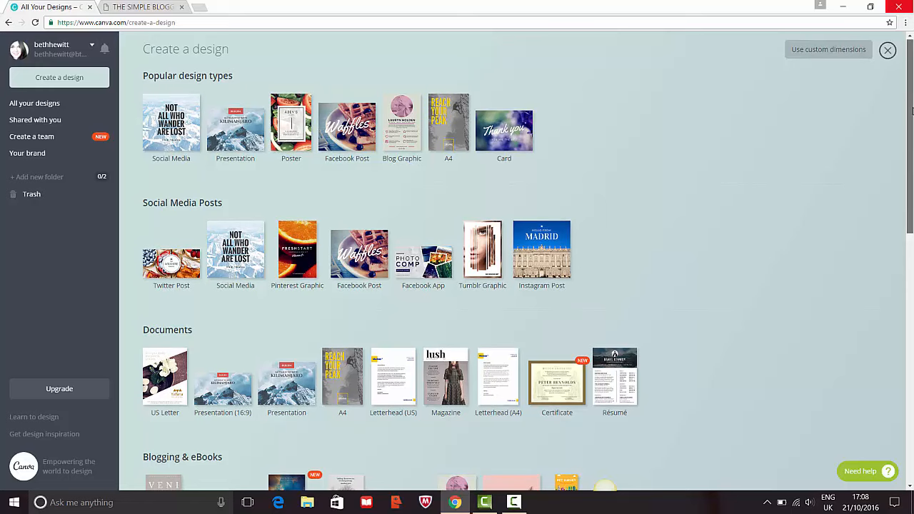
- Look through the design type categories, from popular designs and social media posts to documents, blogging, marketing and header formats
scroll(912, 107, down, 1)
scroll(909, 106, down, 1)
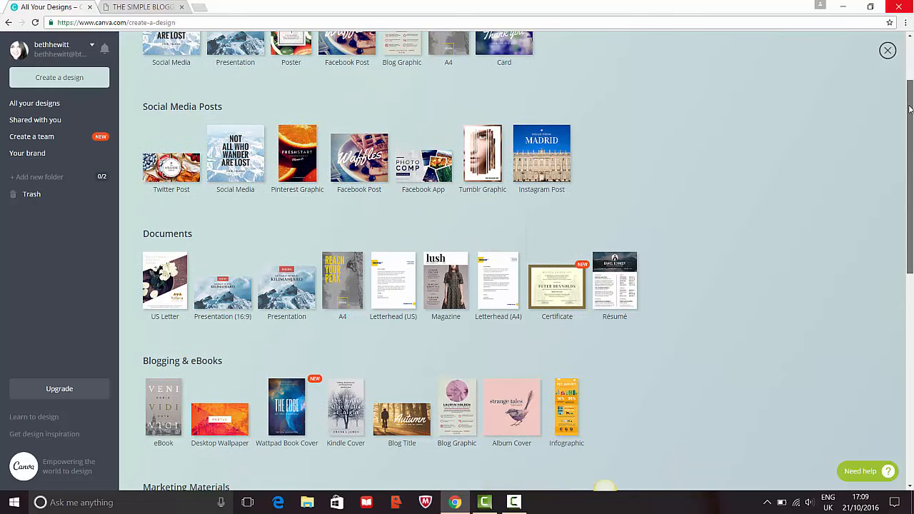
drag(910, 109, 910, 155)
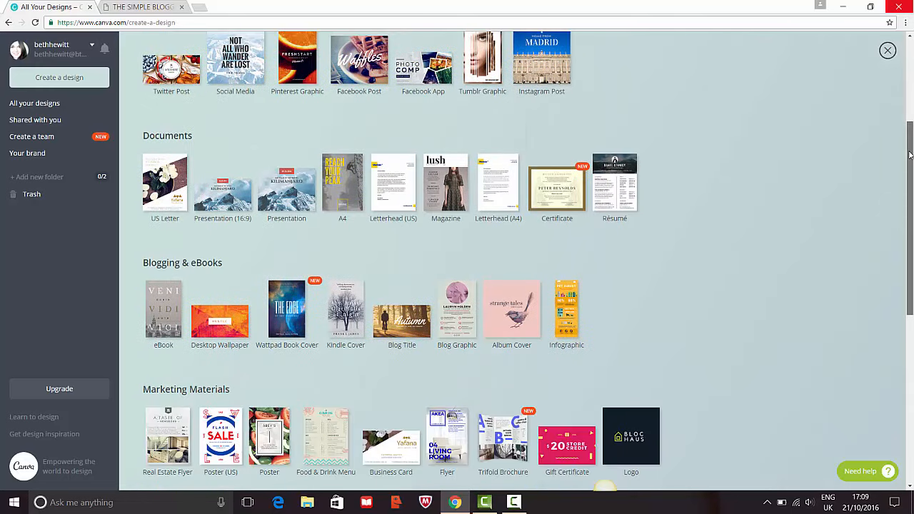
scroll(909, 195, down, 1)
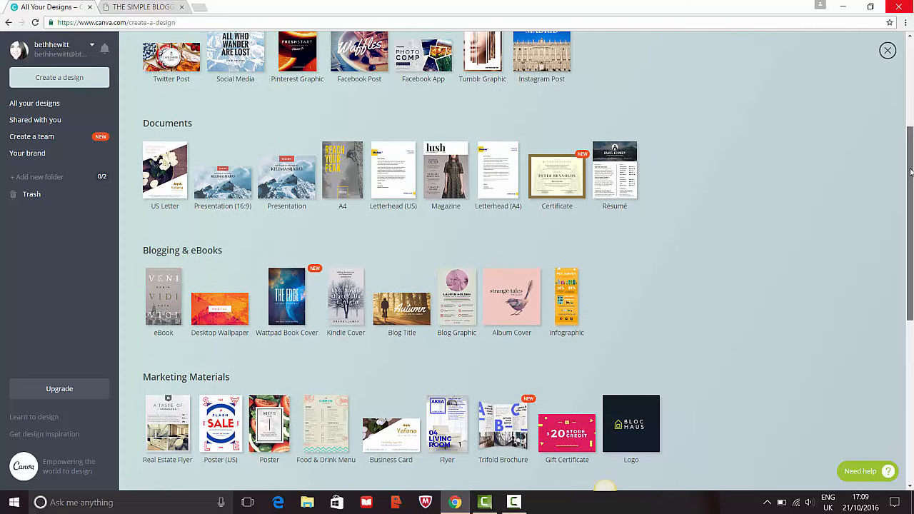
scroll(910, 171, down, 1)
scroll(910, 178, up, 4)
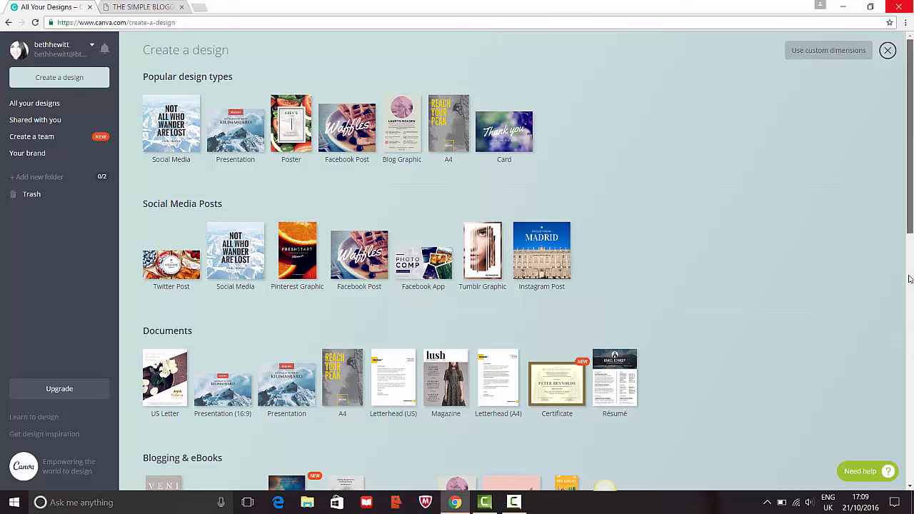
scroll(910, 278, down, 5)
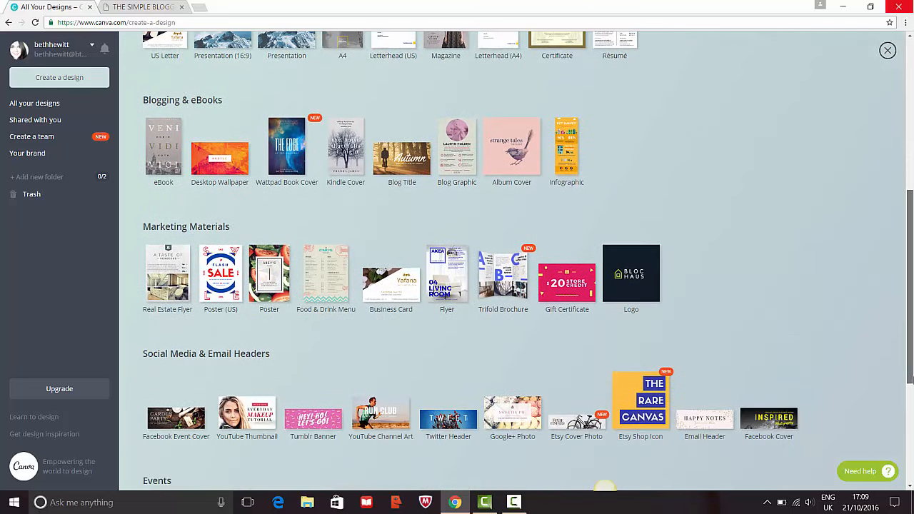
scroll(911, 382, up, 5)
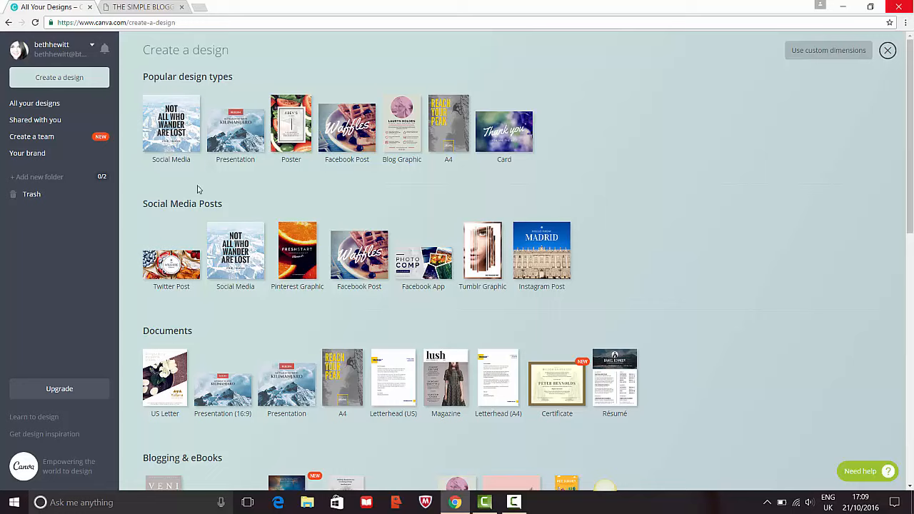
- Create a Social Media design and apply the free black "Happy Birthday to You" layout with the dotted border
click(159, 113)
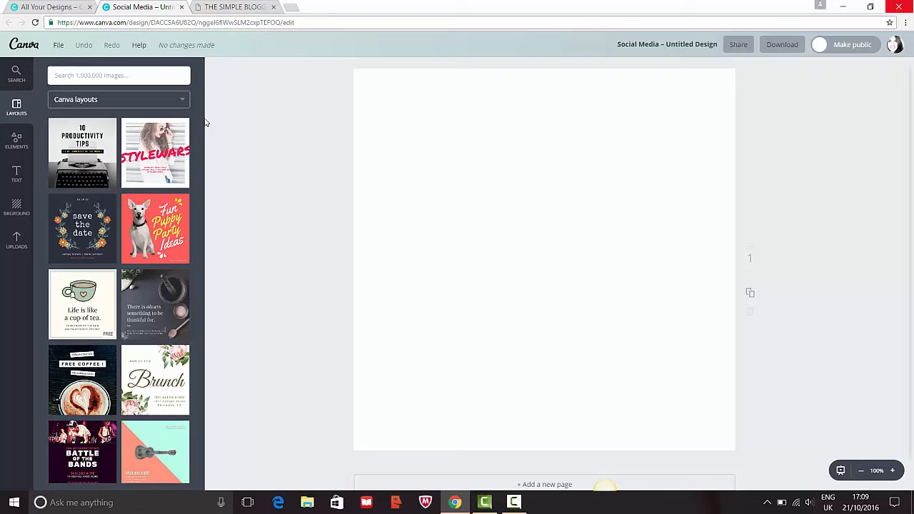
drag(198, 120, 183, 315)
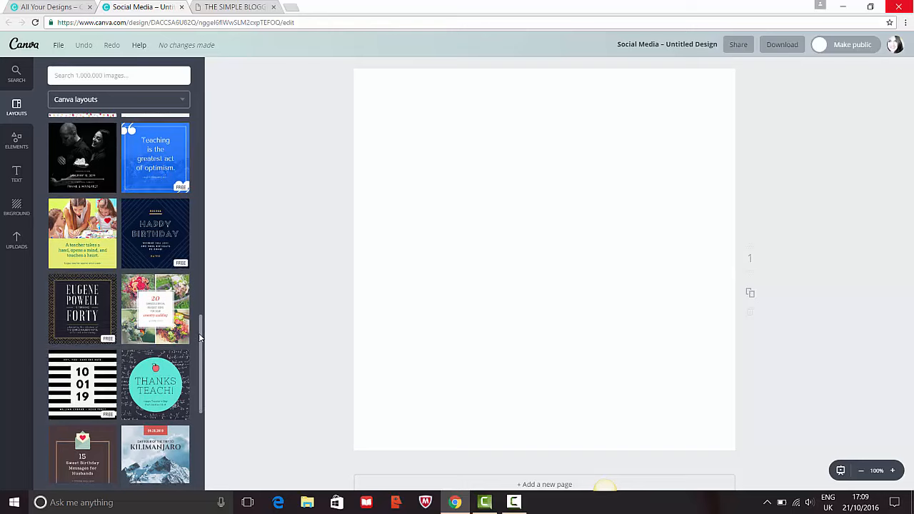
scroll(198, 333, down, 3)
scroll(189, 412, down, 3)
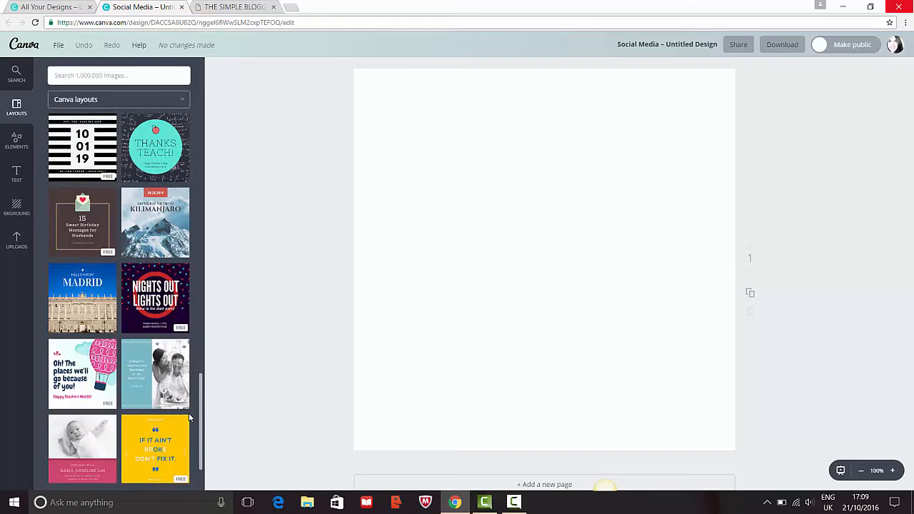
scroll(188, 412, down, 5)
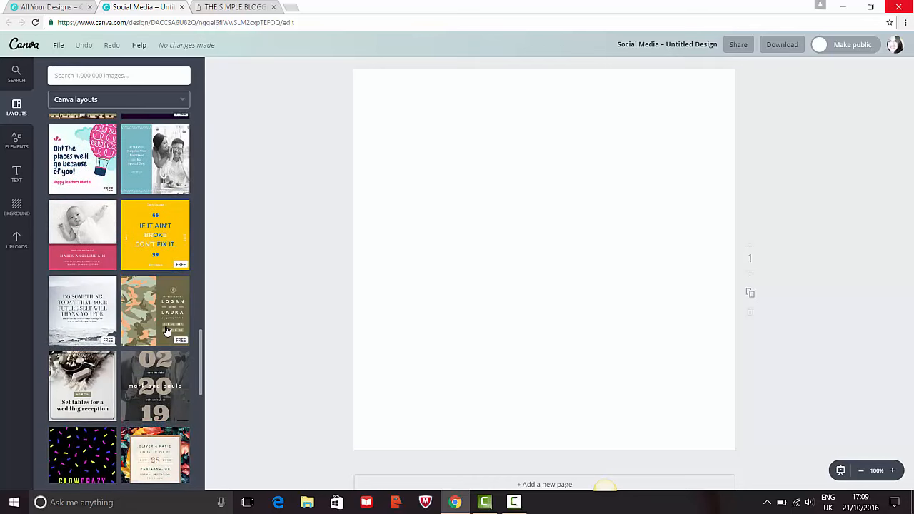
scroll(201, 361, down, 1)
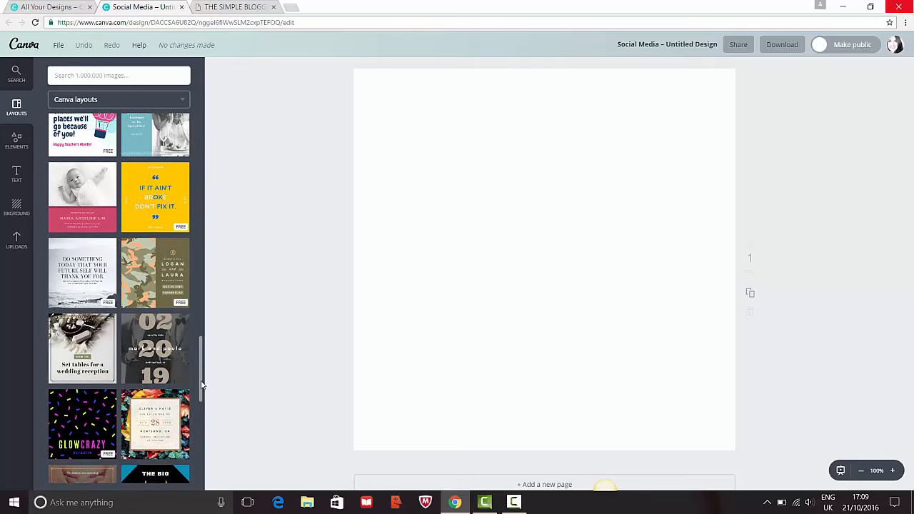
scroll(201, 400, down, 5)
scroll(201, 404, down, 2)
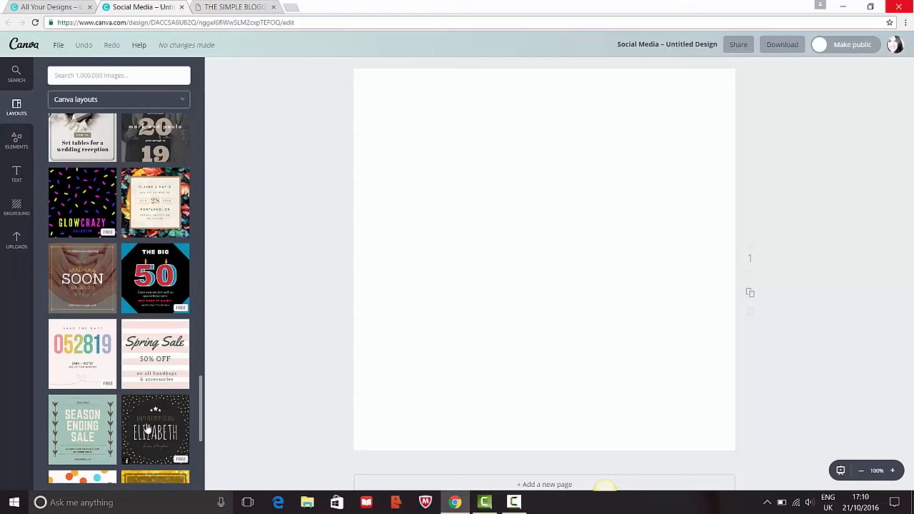
click(148, 430)
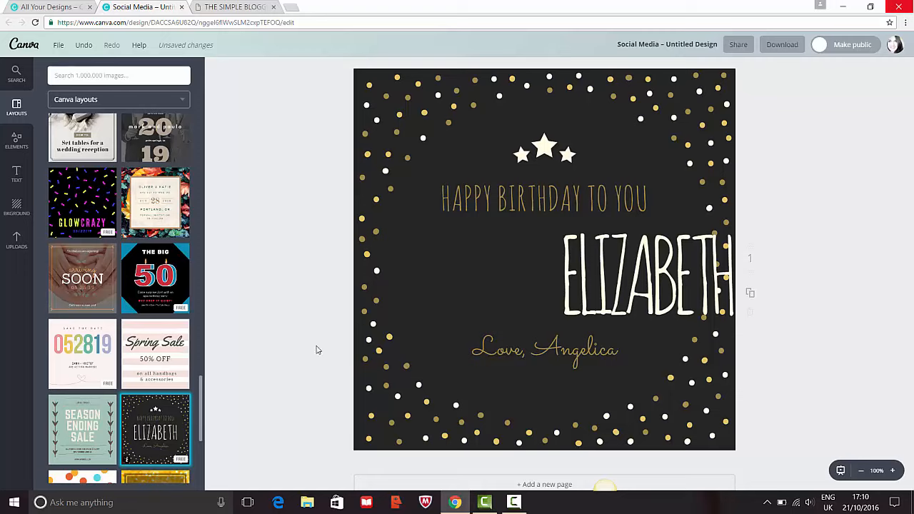
- Centre the large name text on the card and shorten the name to its last four letters
drag(654, 261, 551, 263)
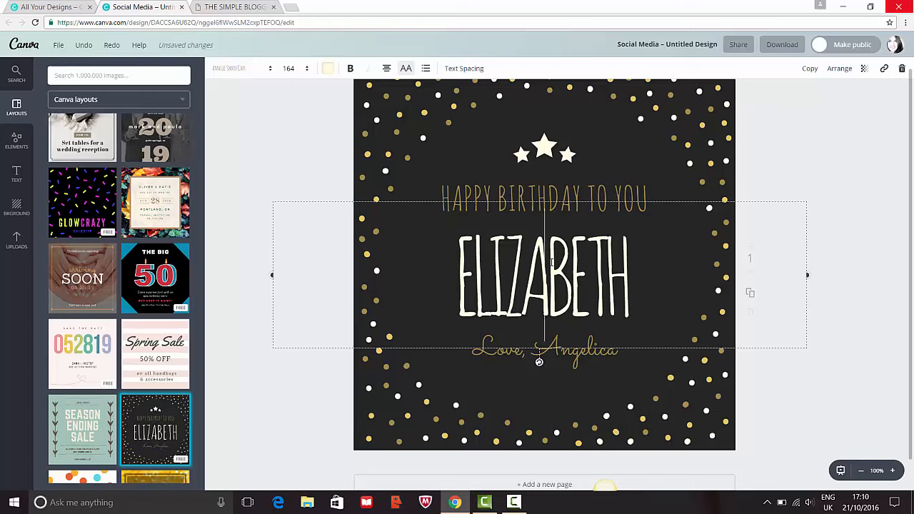
click(551, 262)
key(BackSpace)
key(BackSpace)
key(BackSpace)
key(BackSpace)
key(BackSpace)
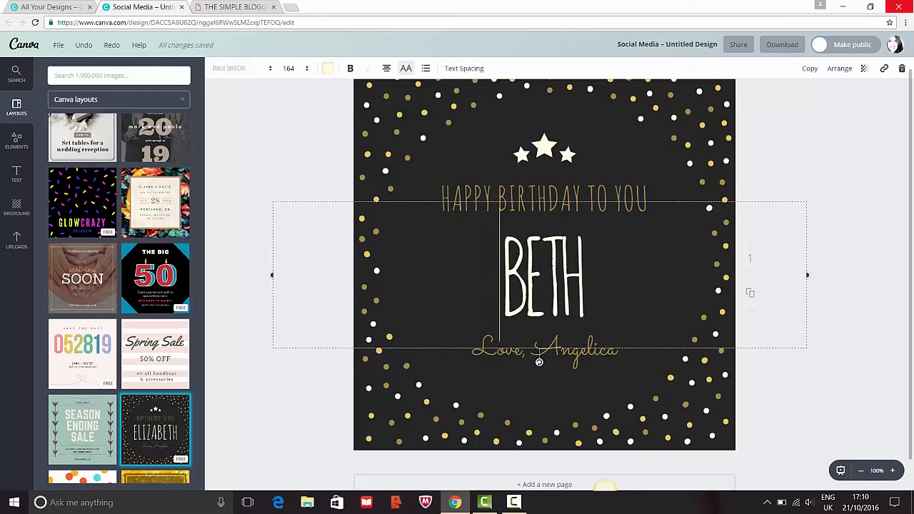
- Change the greeting line above the name to "HAPPY BIRTHDAY TO ME"
click(532, 189)
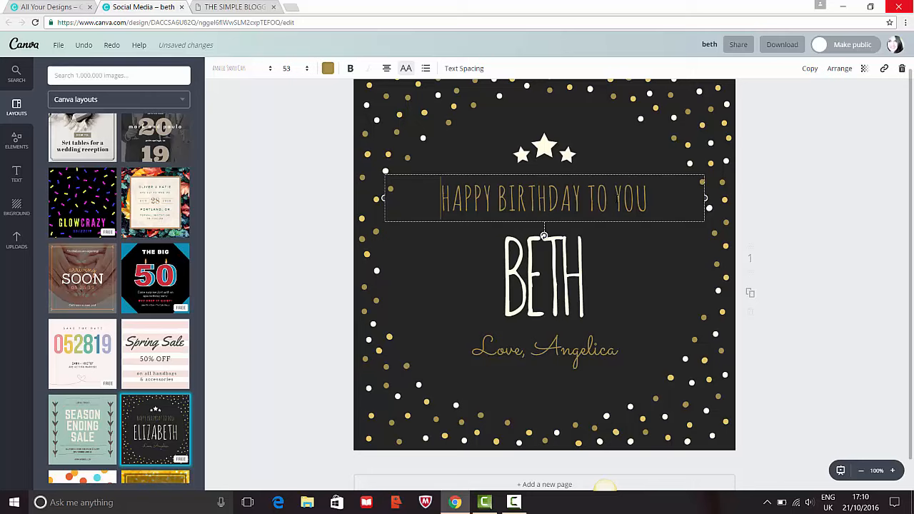
drag(614, 197, 649, 198)
text(ME)
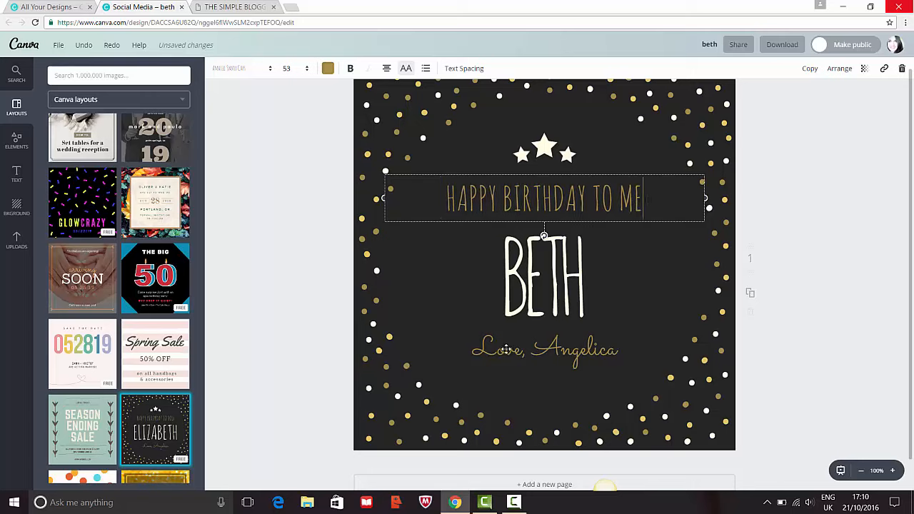
- Replace the name in the sign-off line so that it reads "Love, Tom Hardy"
click(506, 357)
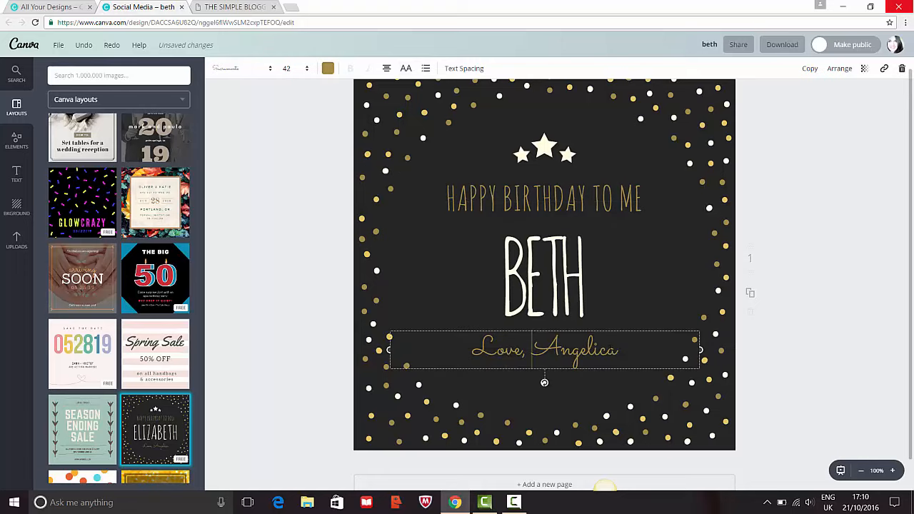
drag(533, 350, 618, 350)
text(E)
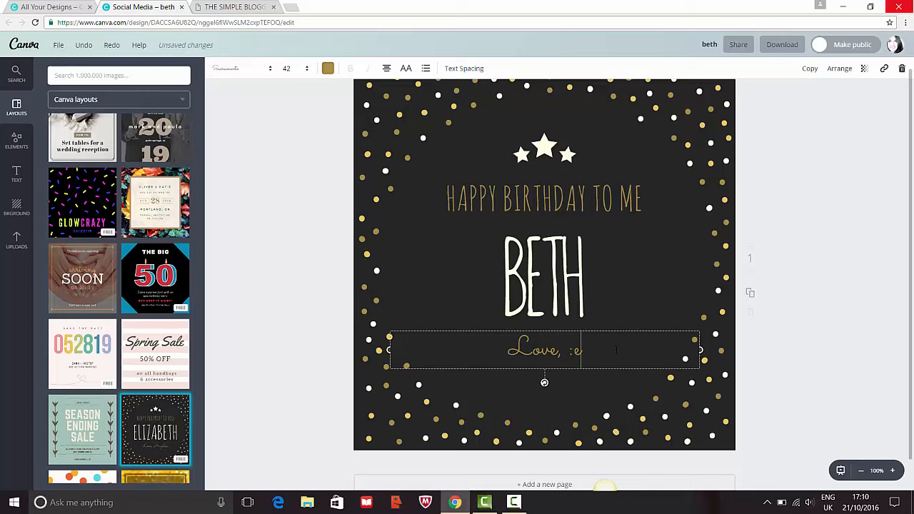
key(BackSpace)
text(T)
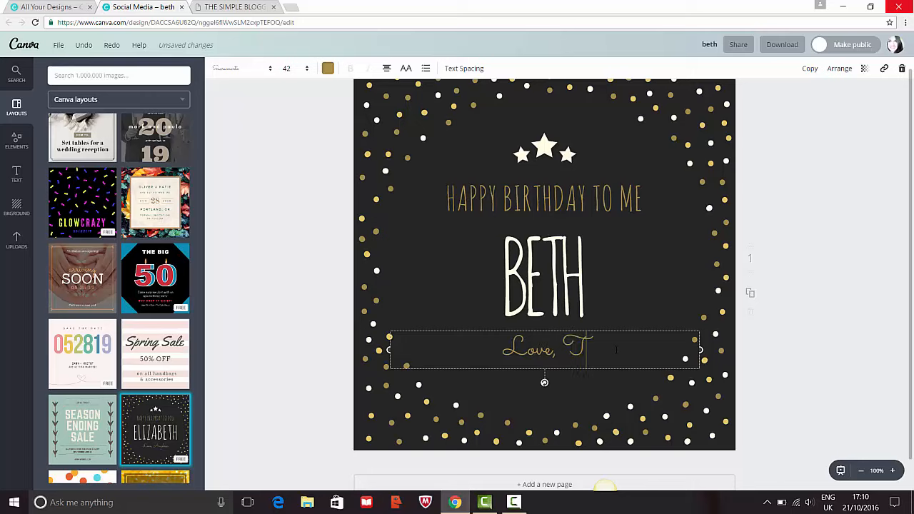
text(om Hardy)
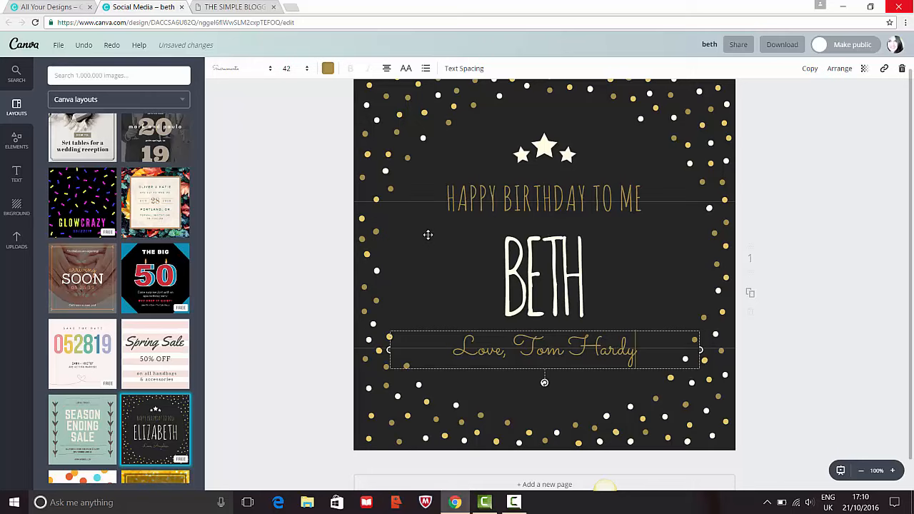
- Recolour the dotted border, changing the brown dots to light green, the gold dots to pink and the cream dots to blue
drag(425, 214, 421, 193)
click(415, 172)
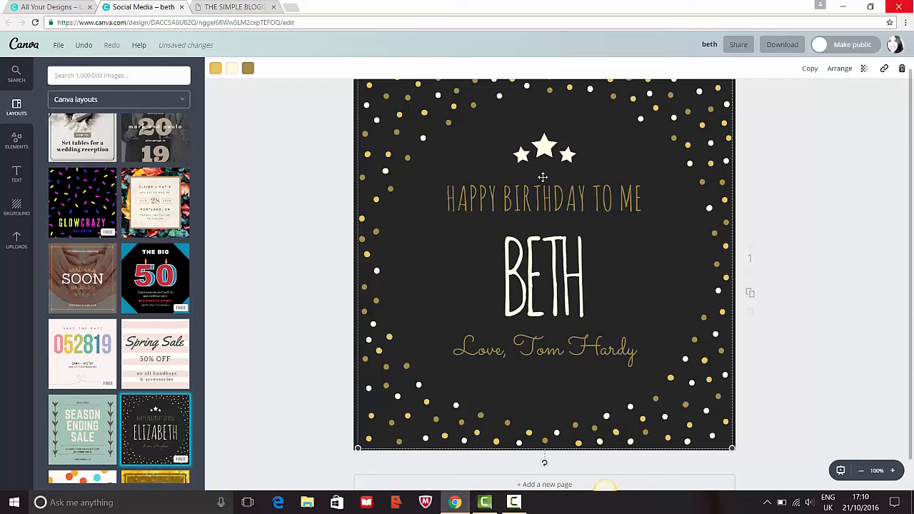
click(658, 236)
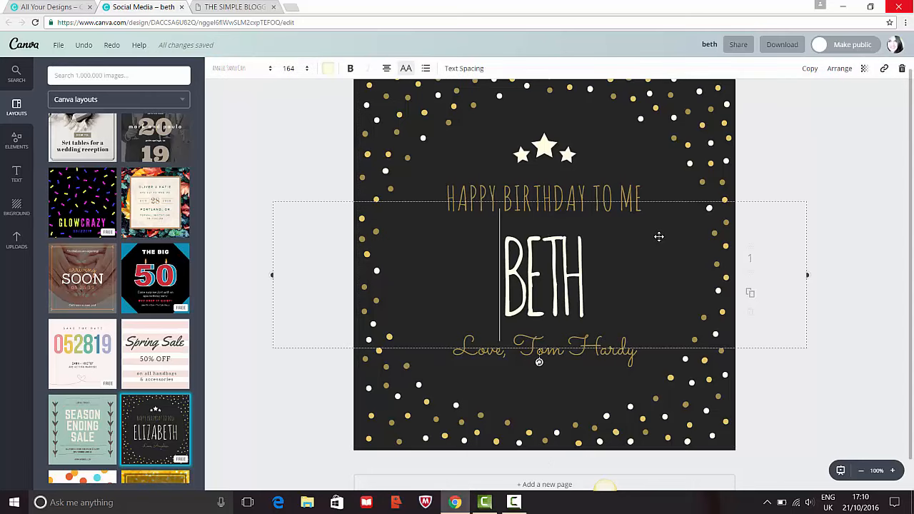
click(540, 400)
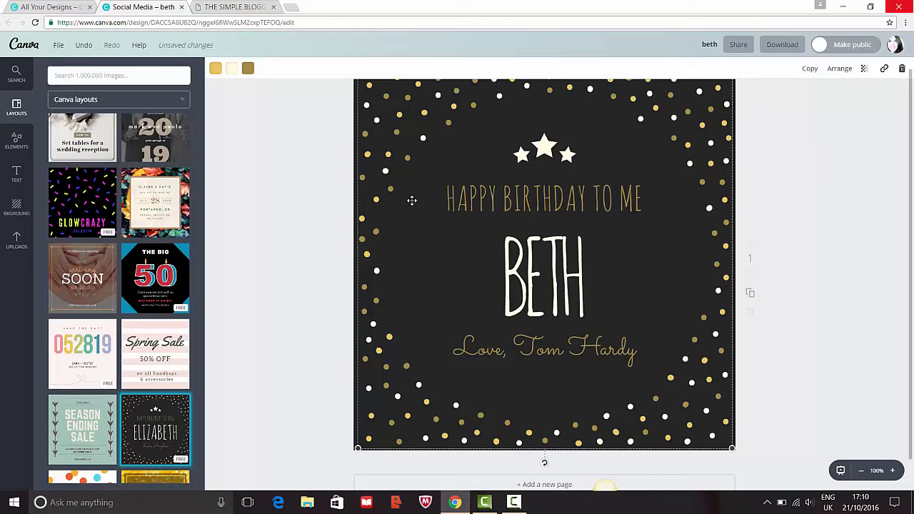
click(248, 68)
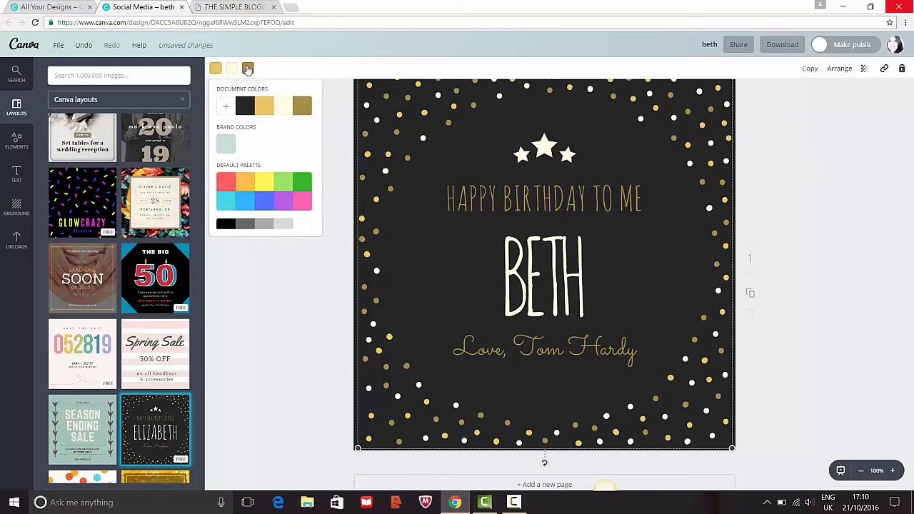
click(283, 184)
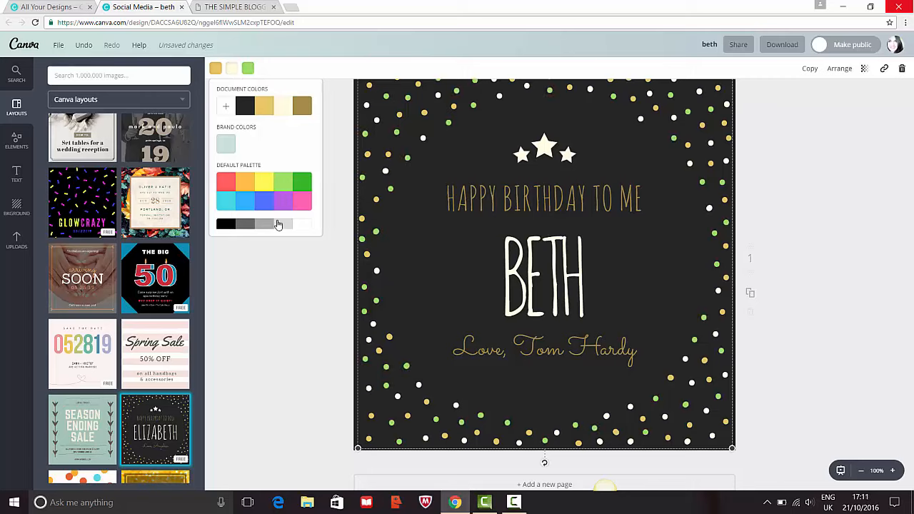
click(301, 203)
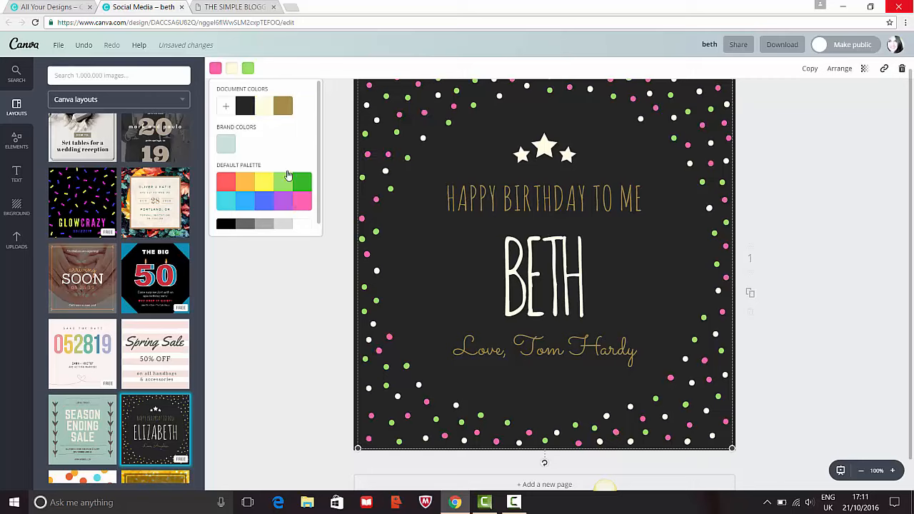
click(231, 69)
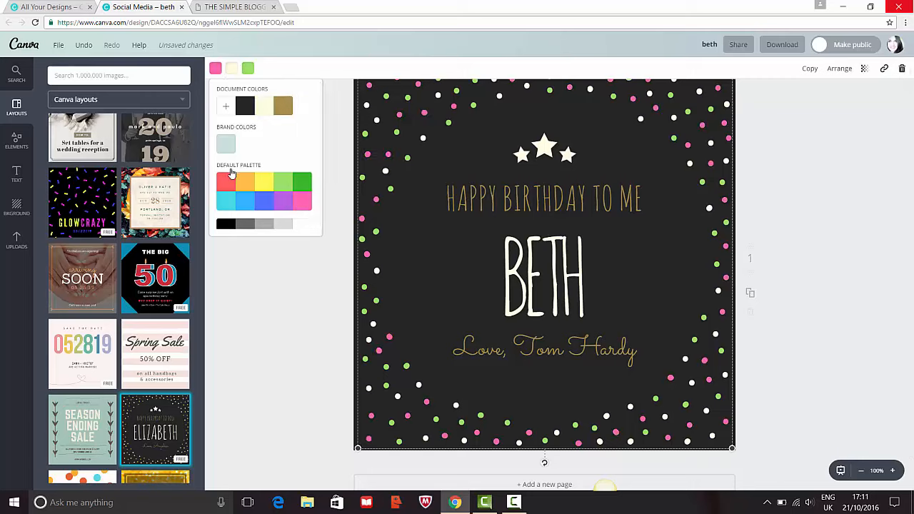
click(247, 204)
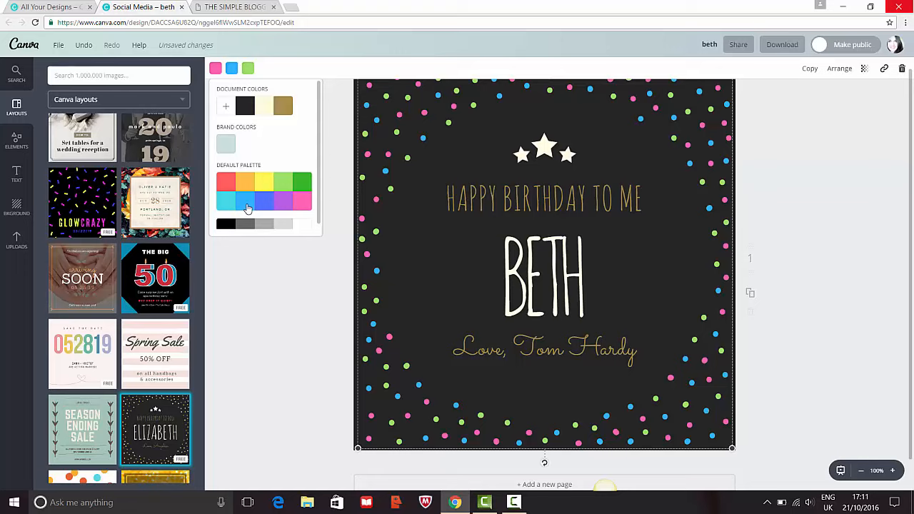
- Move the large middle star from above the greeting to just left of the name text
click(547, 147)
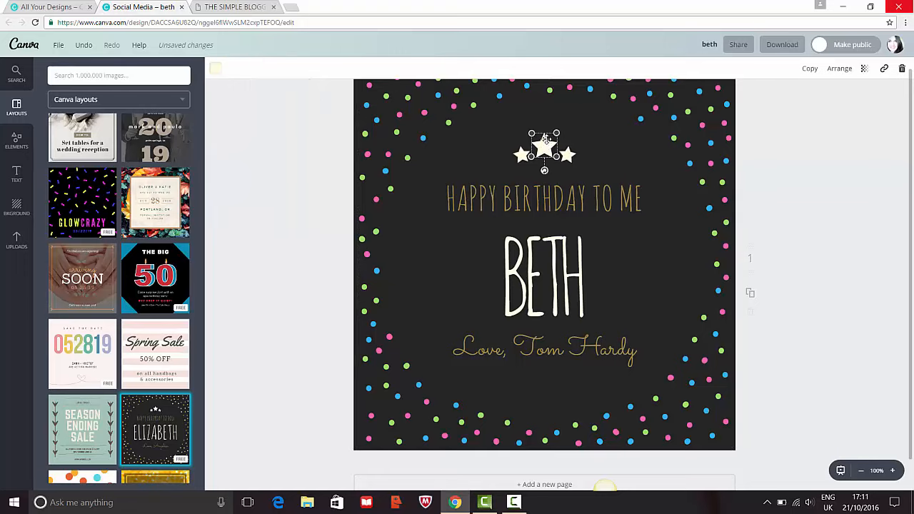
drag(545, 137, 472, 280)
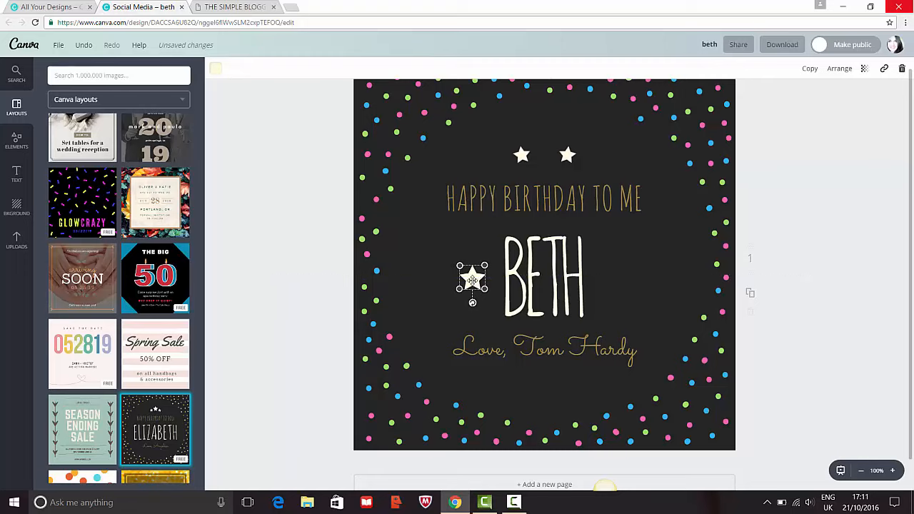
right_click(472, 280)
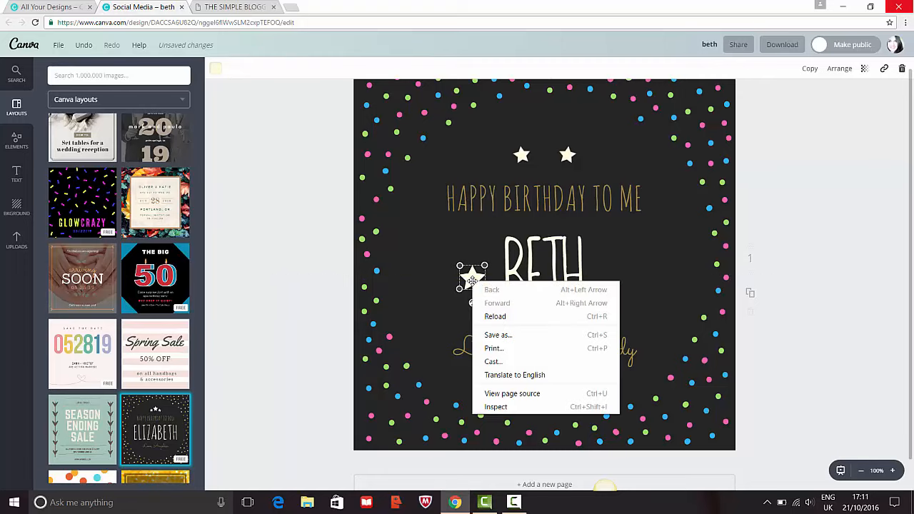
click(471, 278)
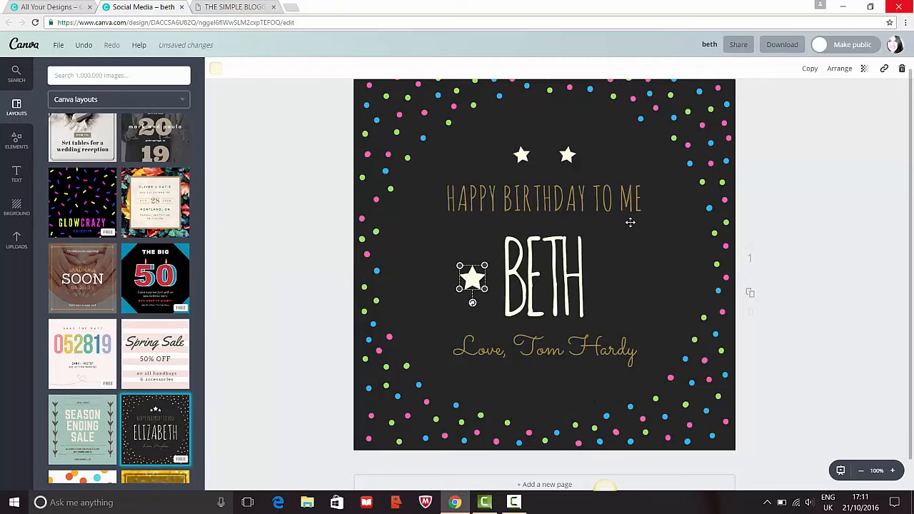
- Duplicate the star beside the name and place the copy on the name's right side, level with the original
click(810, 70)
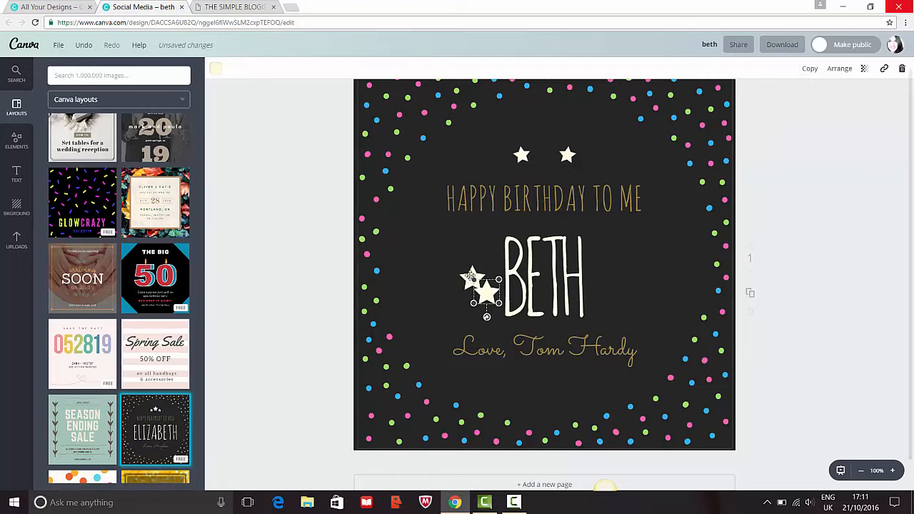
drag(488, 293, 624, 278)
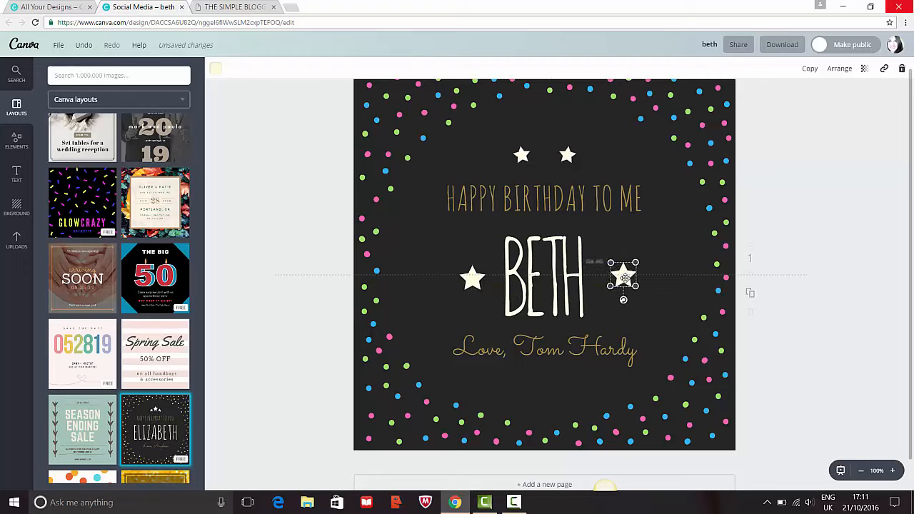
- Recolour the large name text purple and set its font size to 170
click(578, 280)
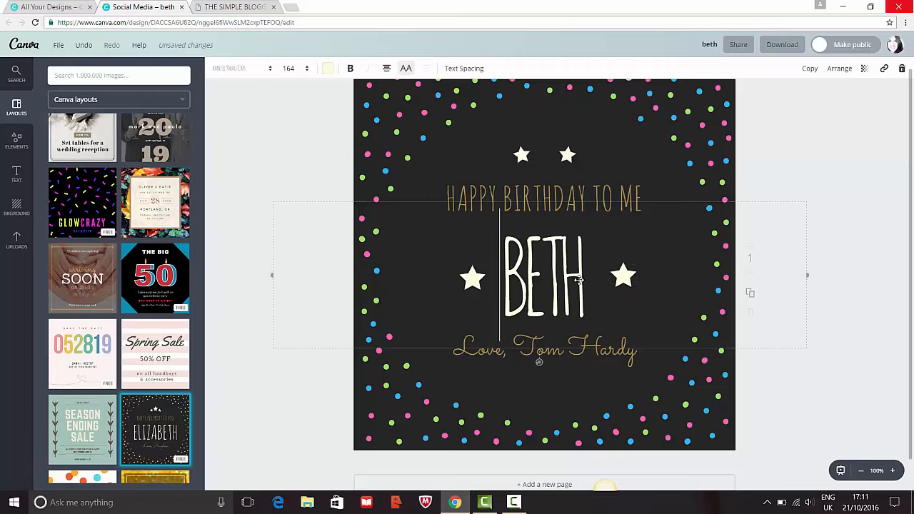
click(328, 69)
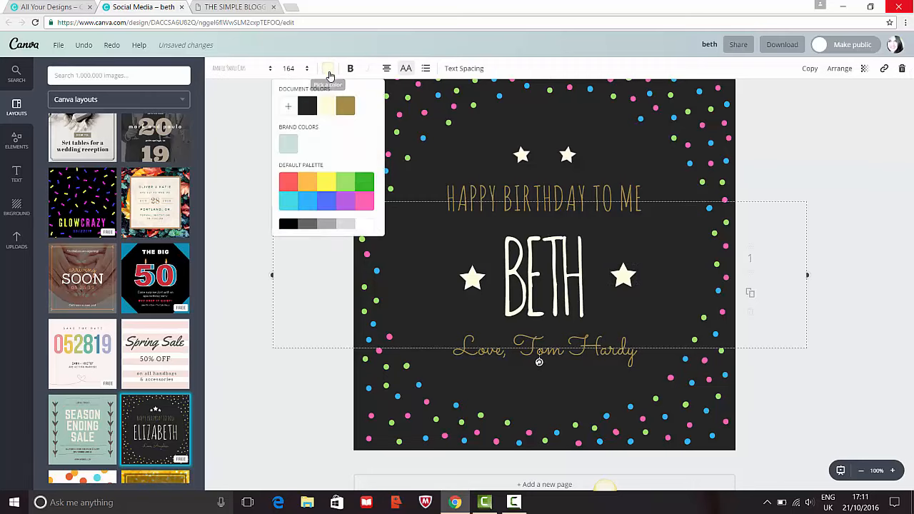
click(344, 204)
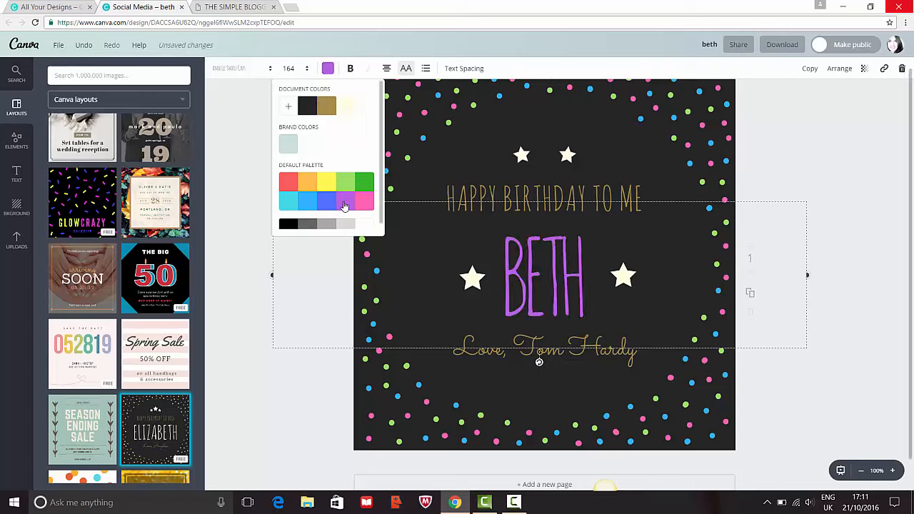
click(307, 70)
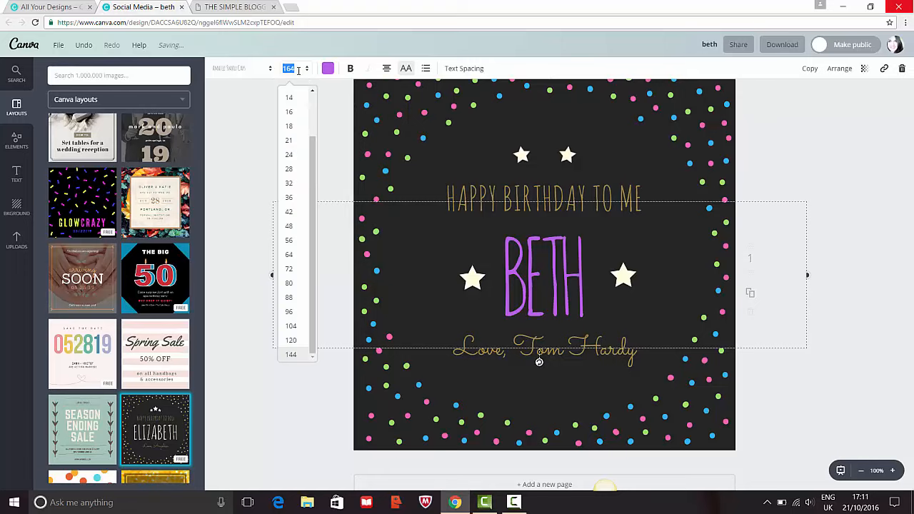
click(298, 70)
key(Return)
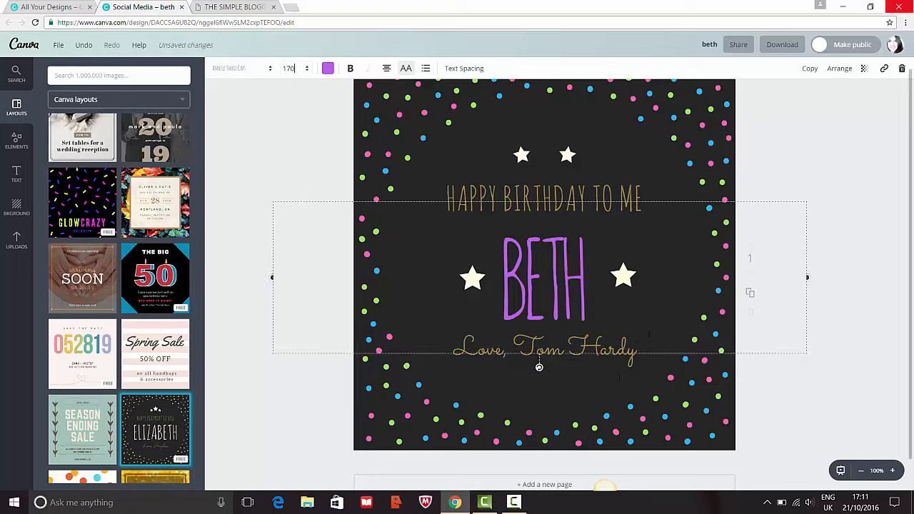
click(580, 386)
- Change the sign-off line's font to Open Sans Extra Bold and make it italic
click(589, 350)
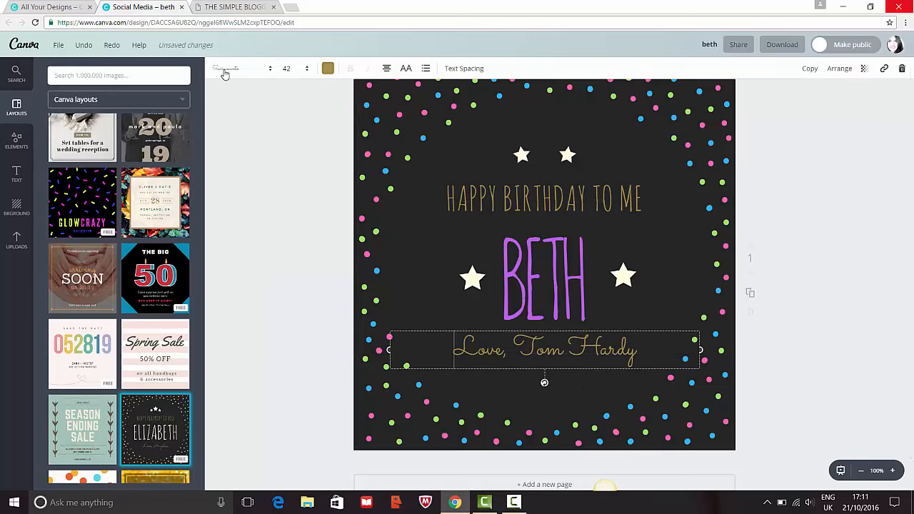
click(225, 72)
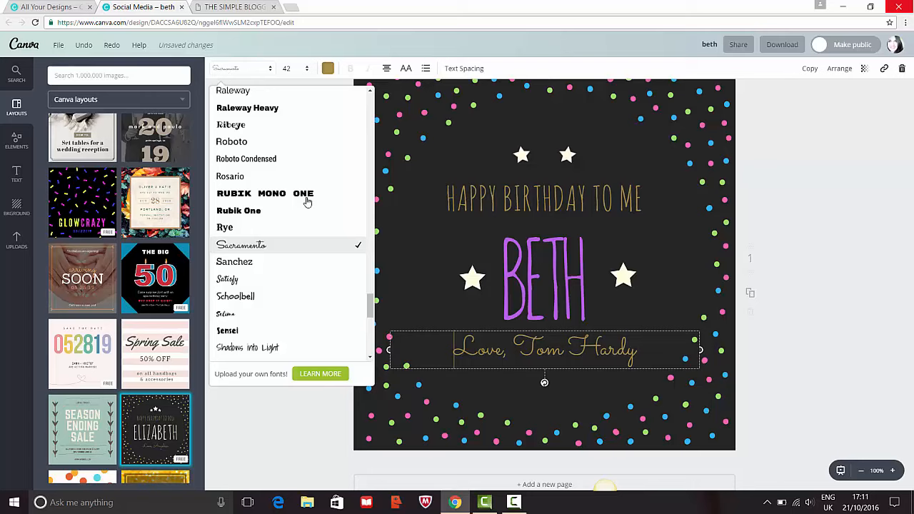
drag(371, 308, 371, 262)
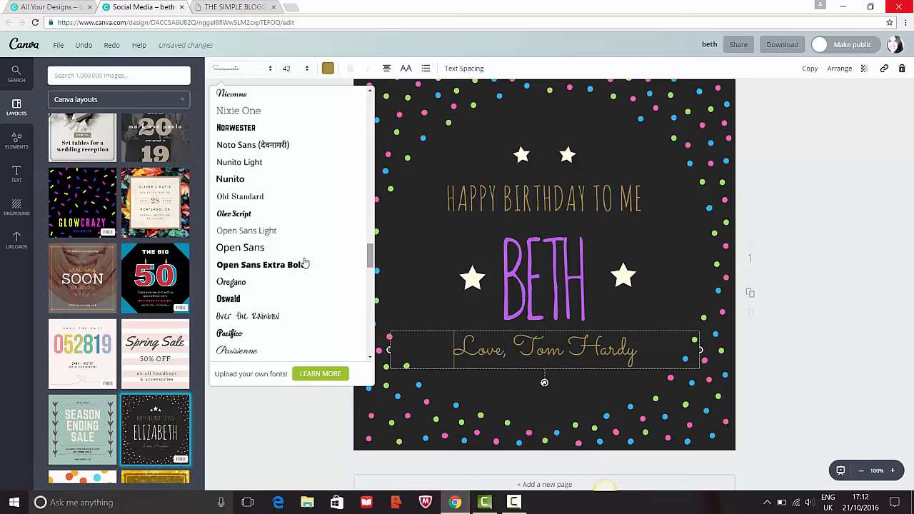
click(285, 265)
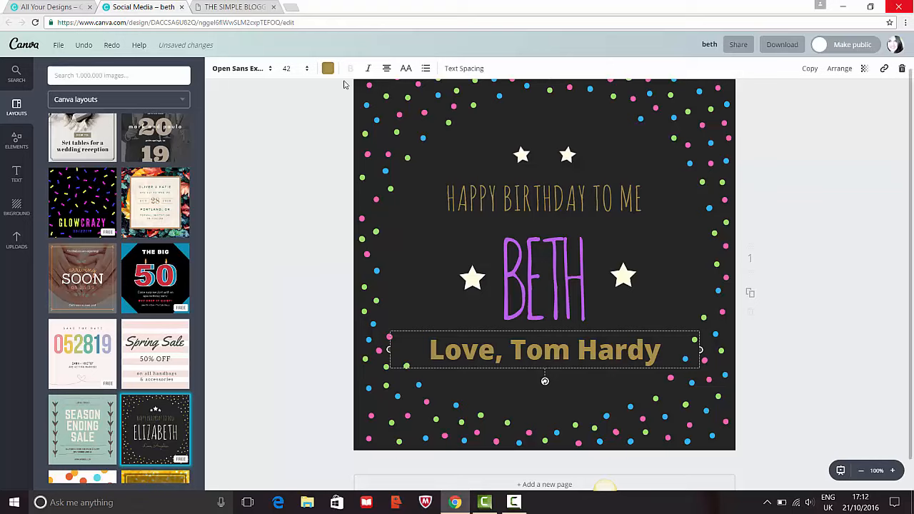
click(369, 70)
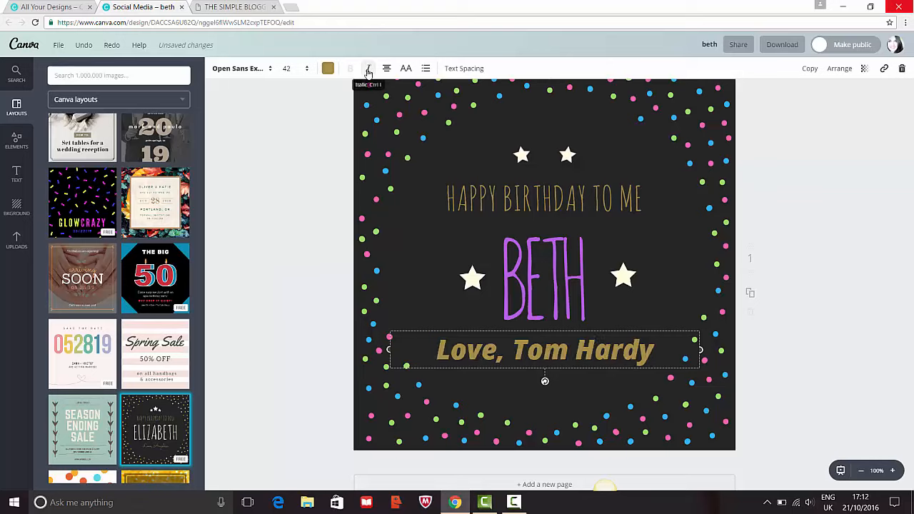
click(502, 106)
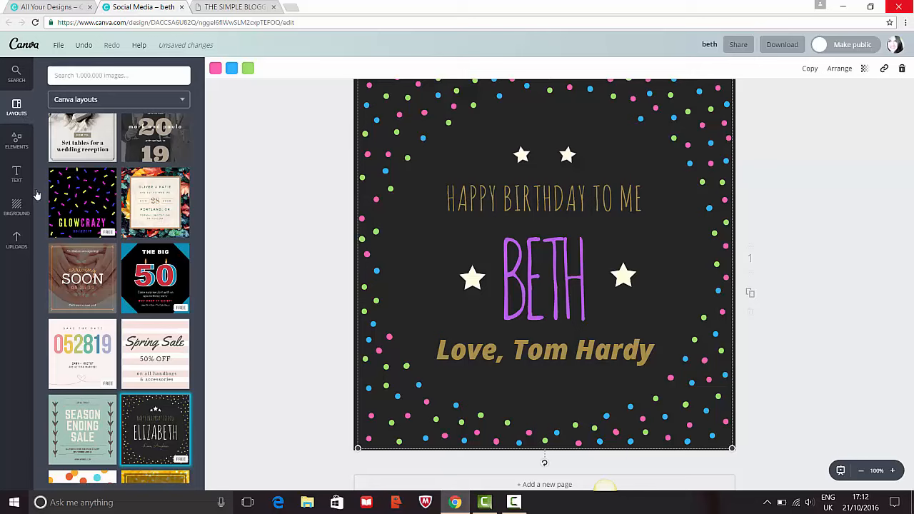
- Add the rainbow-striped image from the uploads and enlarge it to cover the whole design, shifted slightly left
click(17, 243)
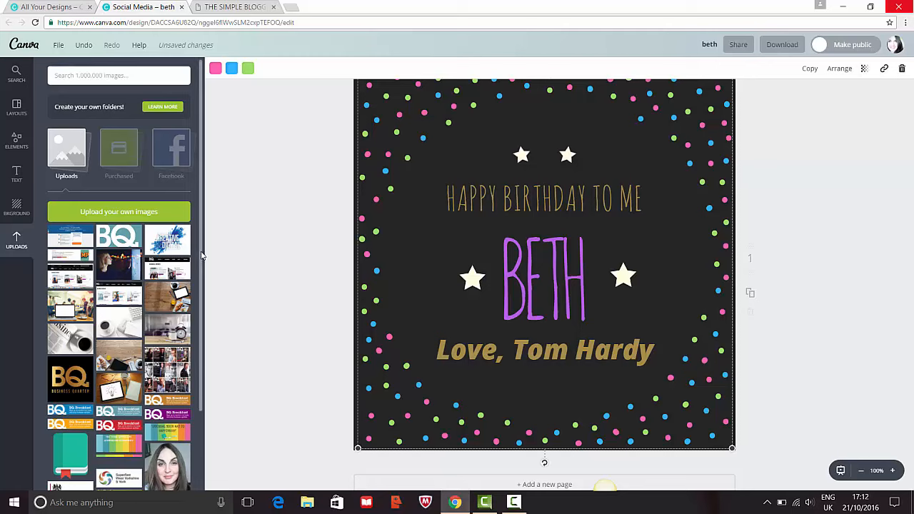
scroll(198, 285, down, 3)
click(164, 422)
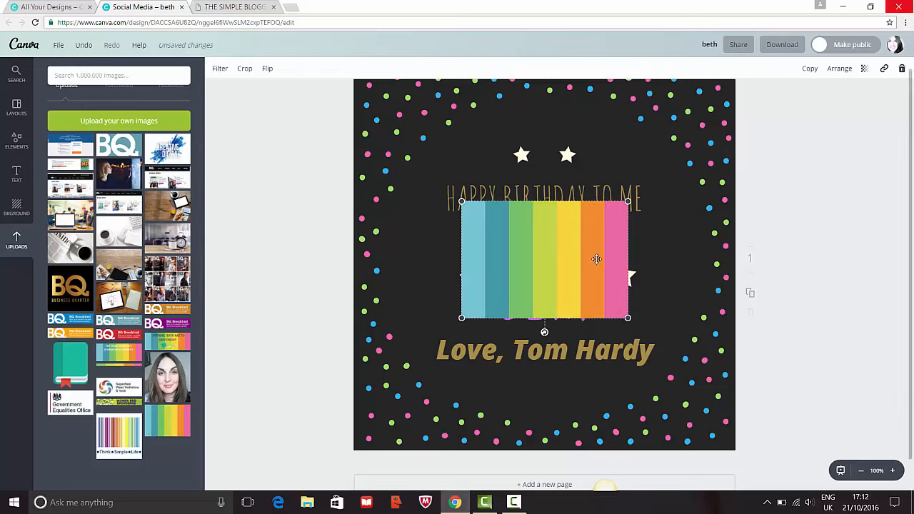
drag(592, 258, 482, 134)
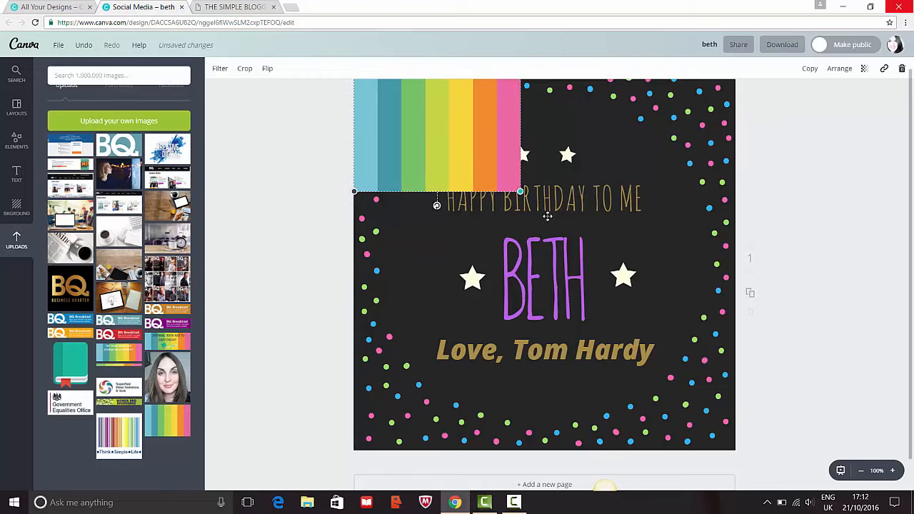
drag(520, 192, 788, 379)
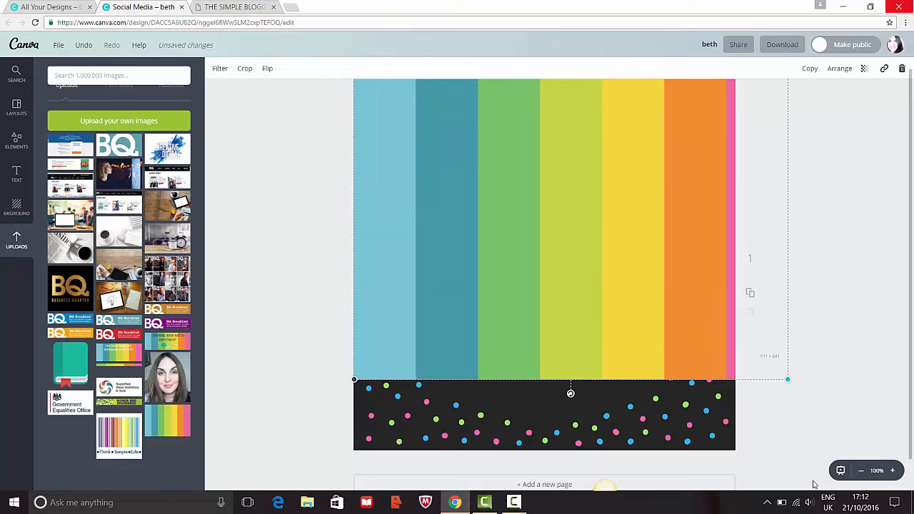
drag(813, 485, 814, 486)
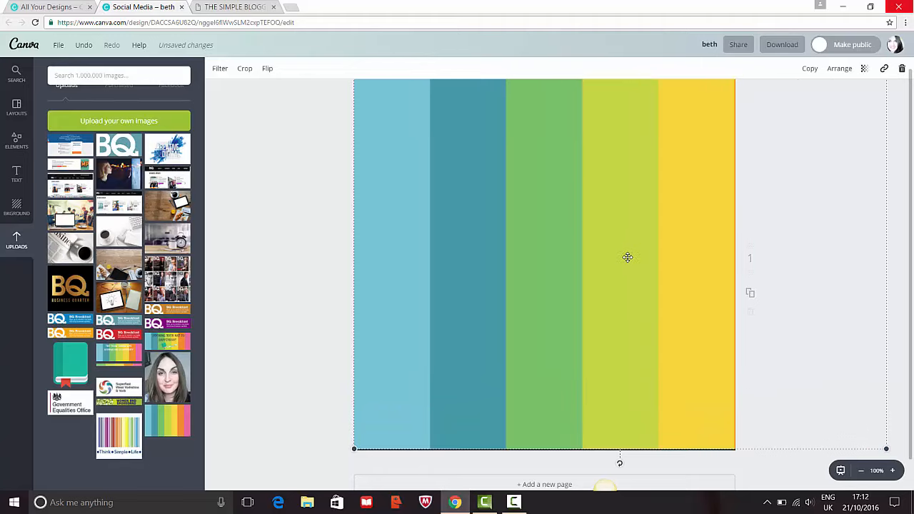
drag(628, 257, 580, 260)
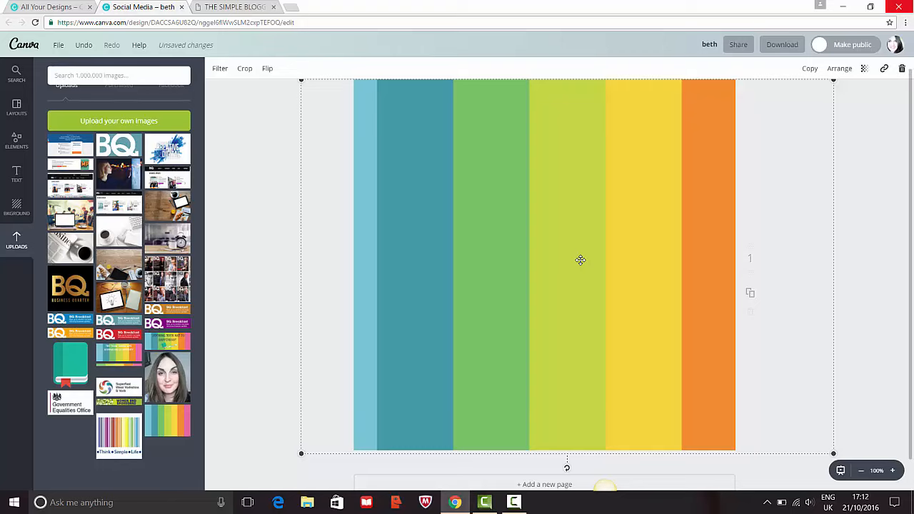
- Crop the striped image to its central area and move it to the upper-left corner of the design
double_click(238, 176)
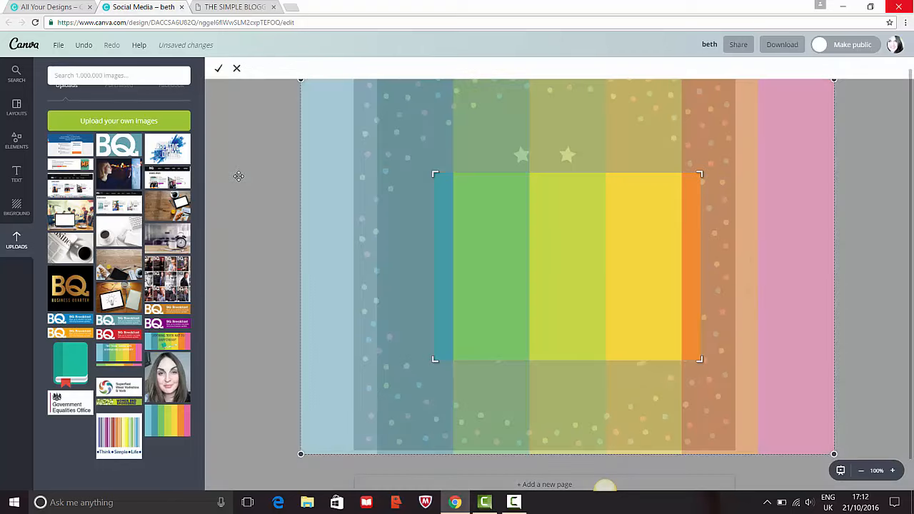
click(218, 71)
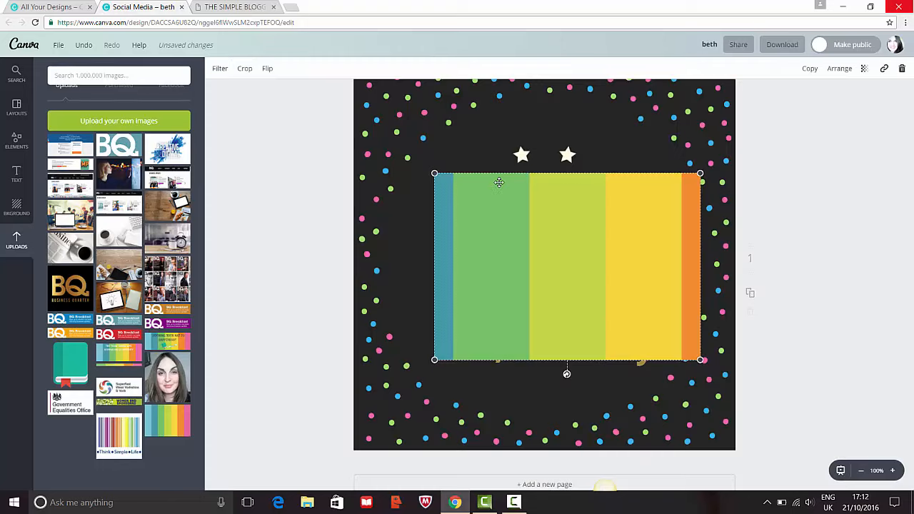
drag(461, 184, 383, 94)
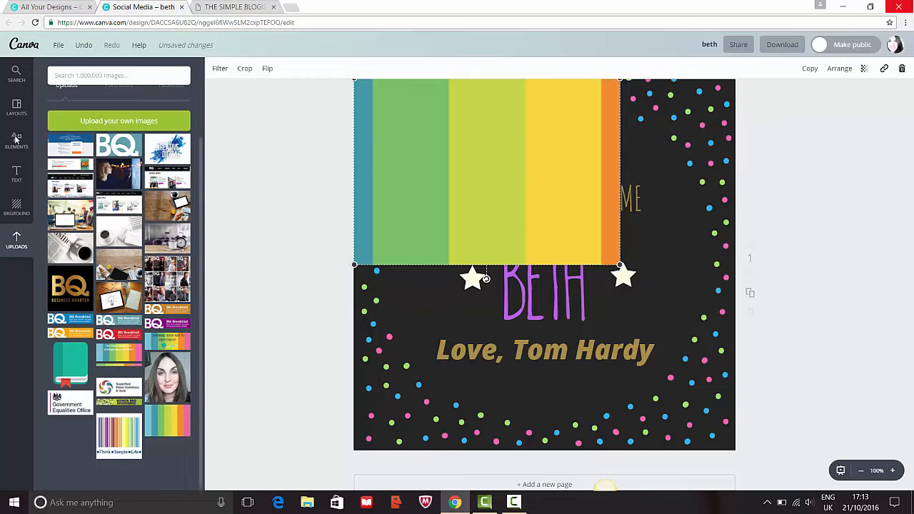
- Leave the birthday graphic and open the existing "Facebook Fanpage" design from the designs overview
click(59, 49)
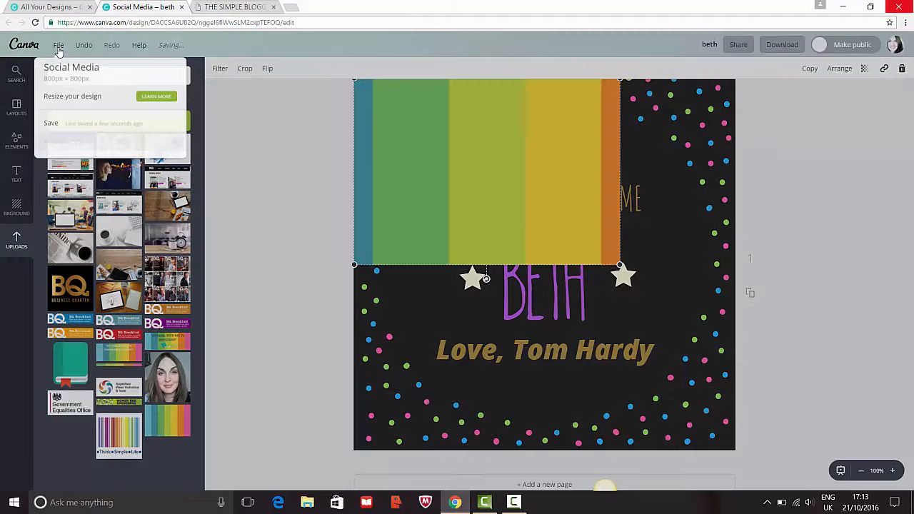
click(80, 95)
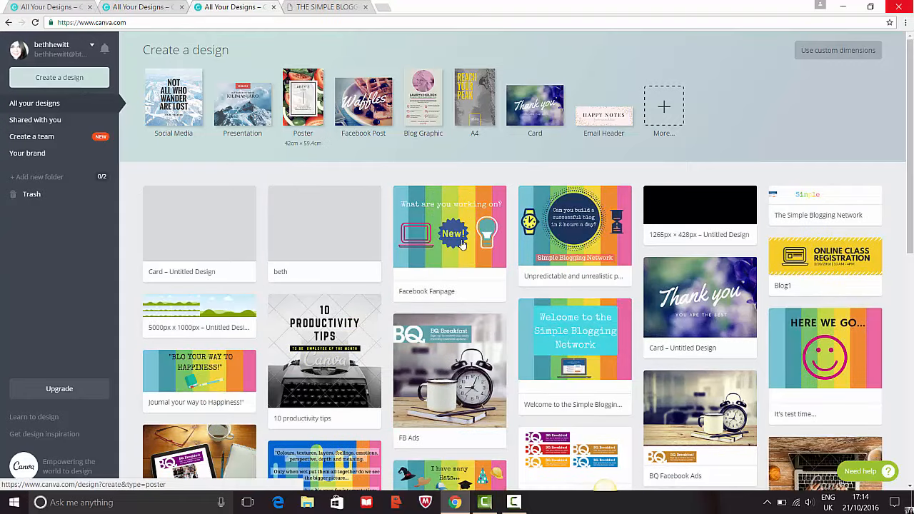
click(482, 262)
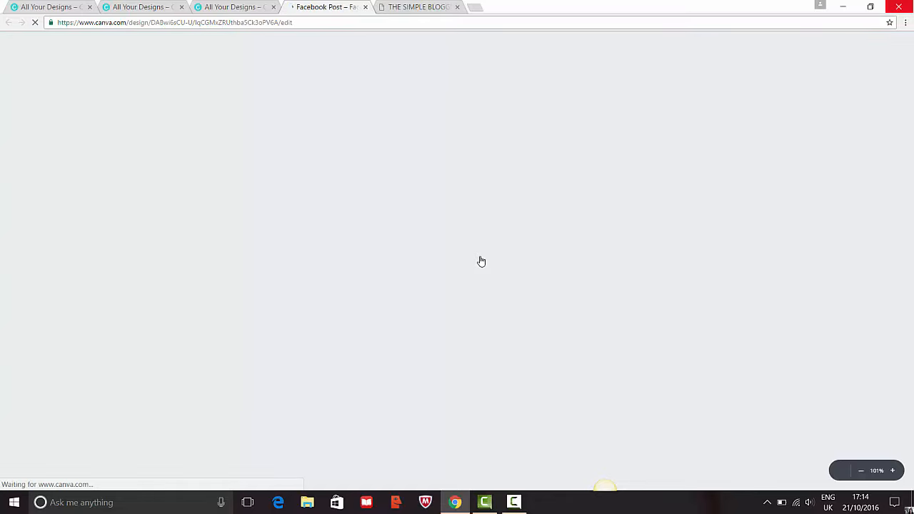
click(216, 5)
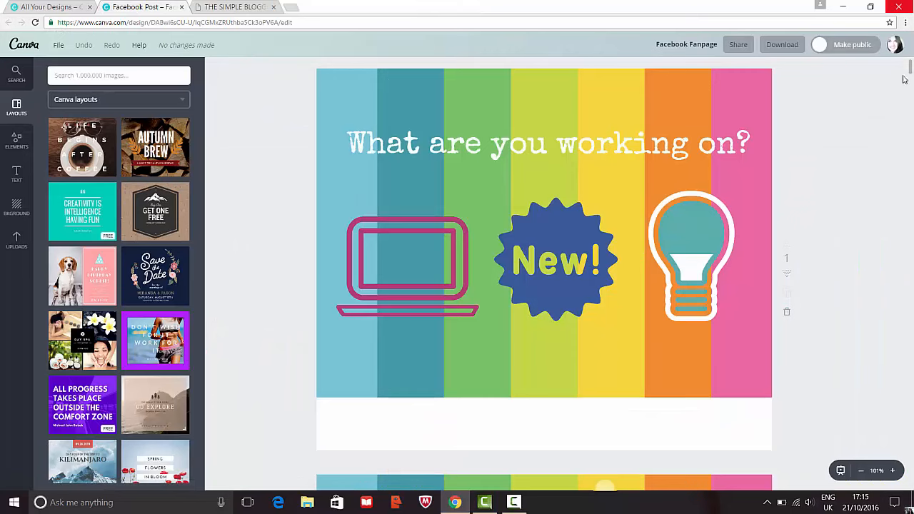
- Delete the "DAY 6" page from the Facebook Fanpage design and undo the deletion
mouse_move(910, 67)
mouse_down()
mouse_move(908, 164)
mouse_move(904, 171)
mouse_move(903, 92)
mouse_move(895, 180)
mouse_move(904, 173)
mouse_move(904, 68)
mouse_up()
click(749, 220)
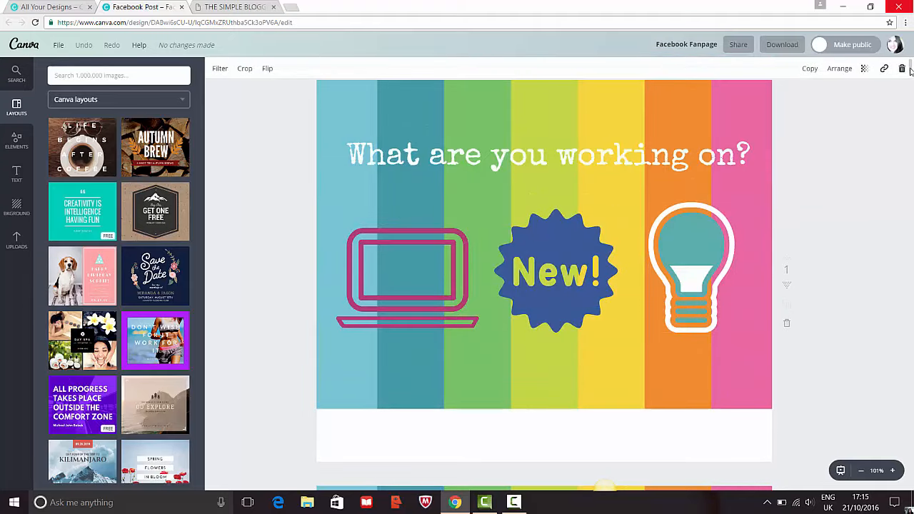
drag(911, 80, 910, 145)
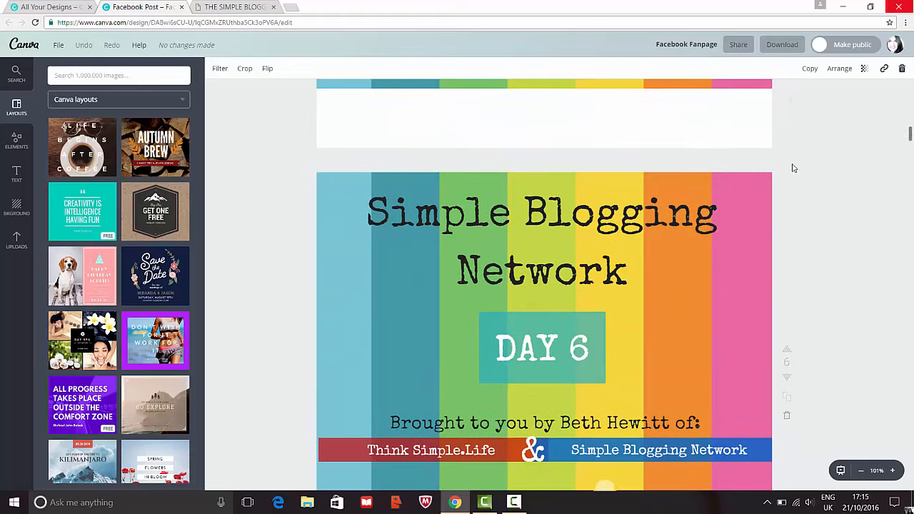
click(677, 293)
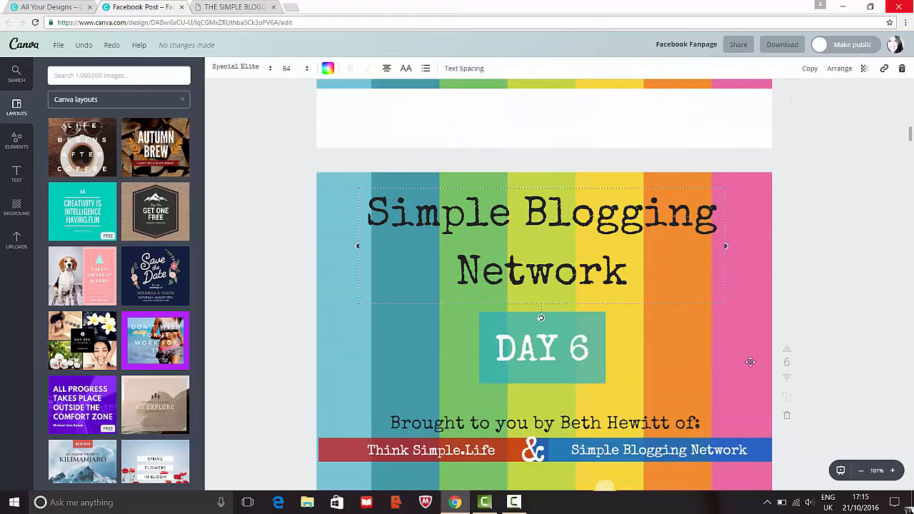
click(787, 417)
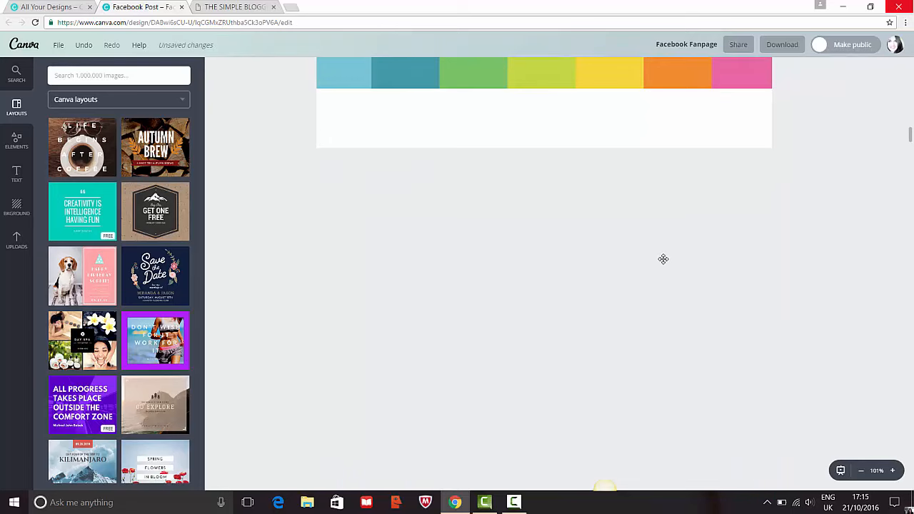
key(ctrl+z)
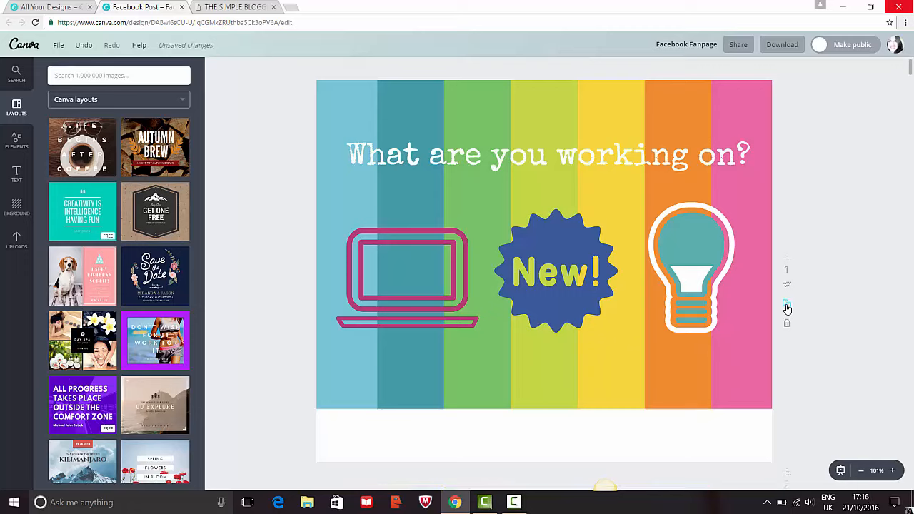
- Delete the heading, laptop, "New!" badge and light bulb from the first page, keeping only the striped background
click(523, 148)
key(Delete)
click(436, 239)
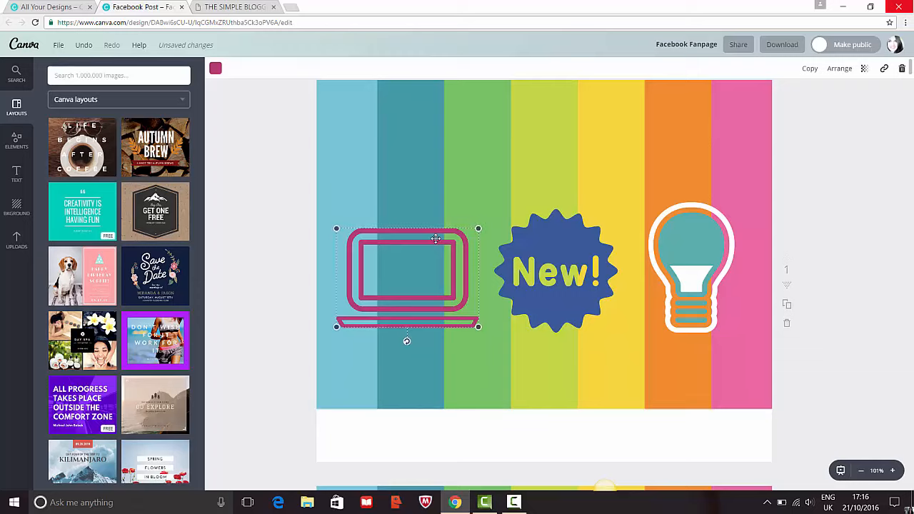
key(Delete)
click(557, 248)
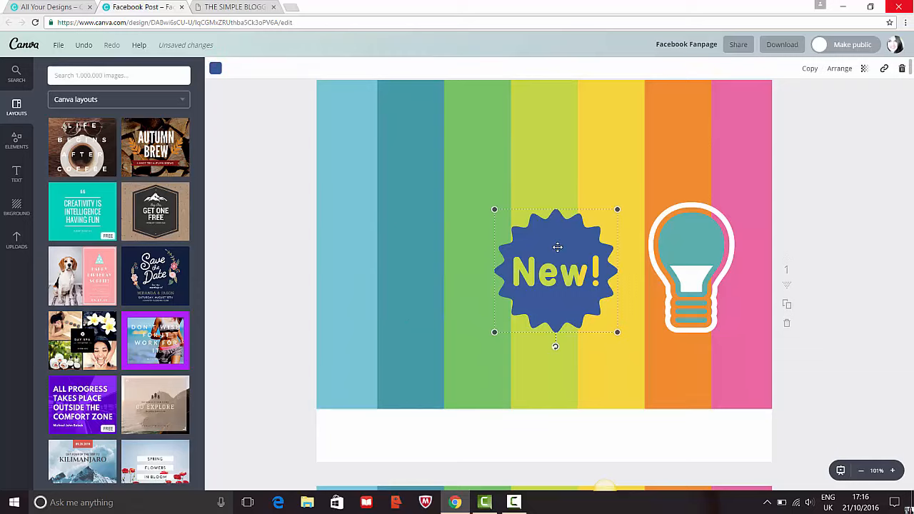
key(Delete)
click(680, 245)
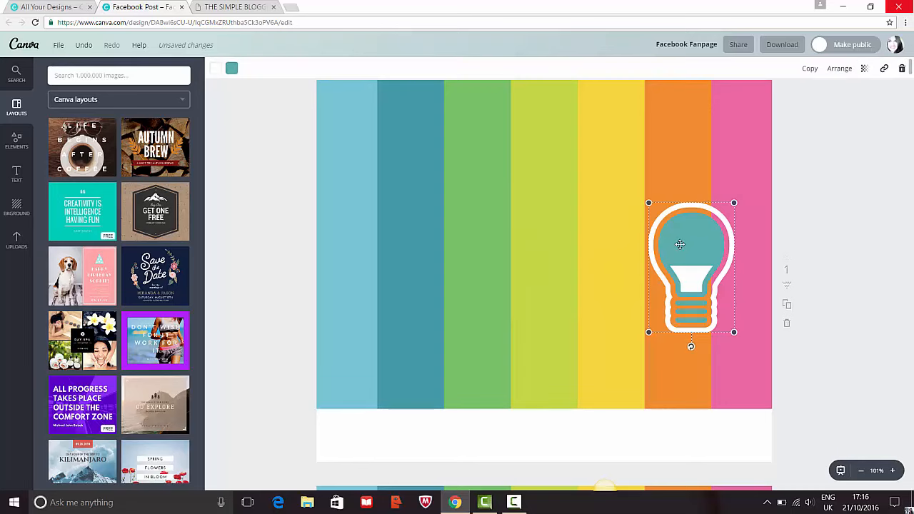
key(Delete)
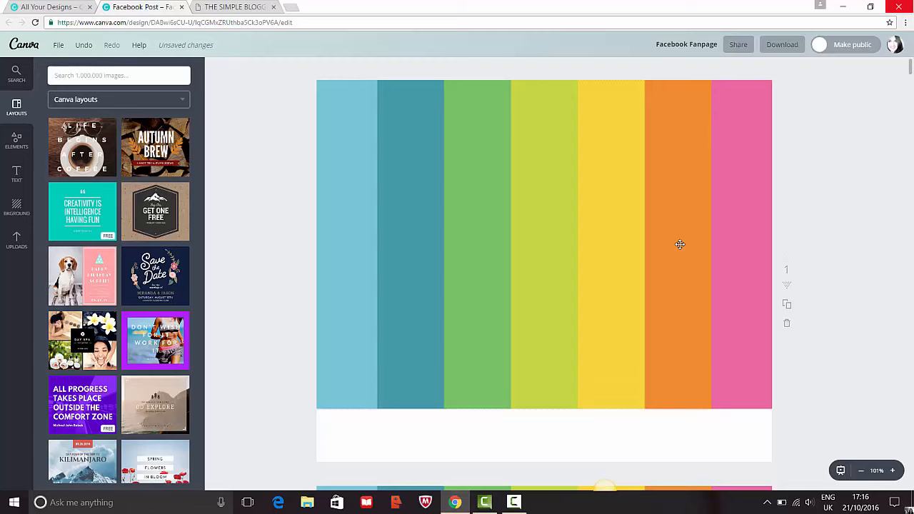
- Search the image library for "Canva" and add the "Made in Canva" ribbon and the white "I Heart Canva" circle to the first page
click(168, 76)
text(Canva)
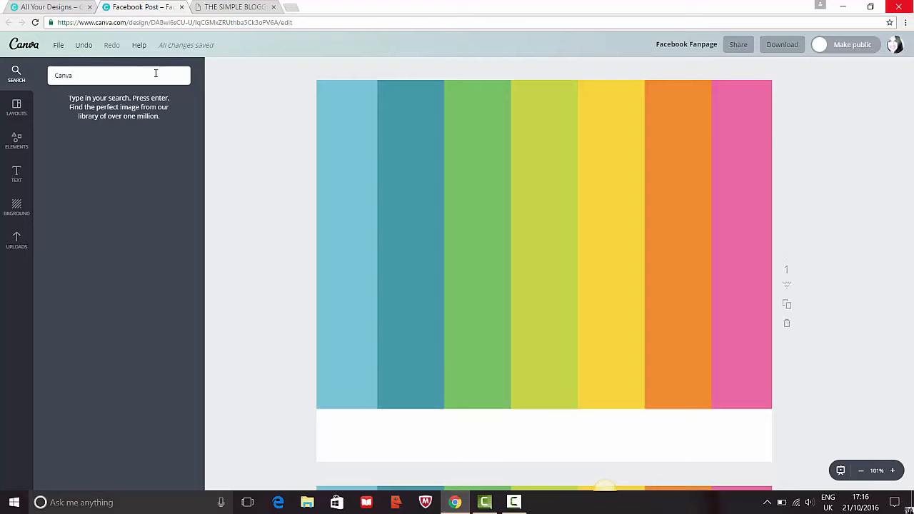
key(Return)
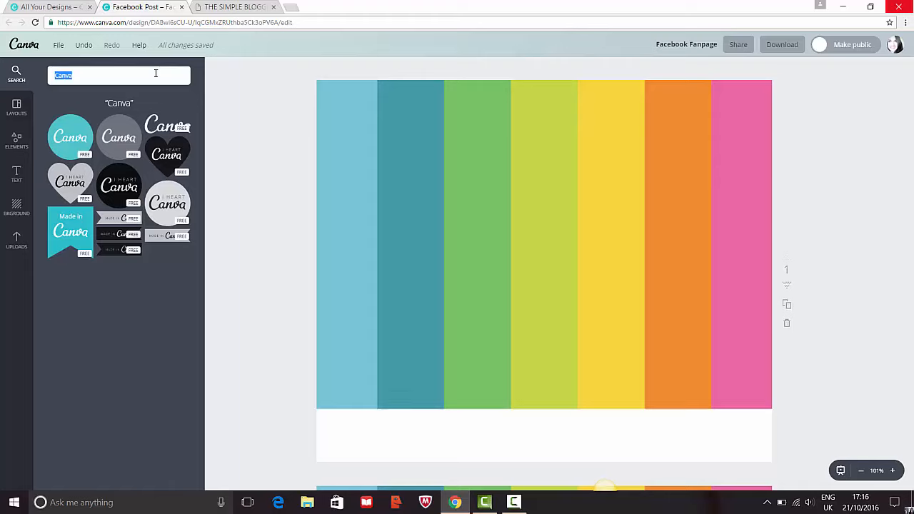
click(83, 218)
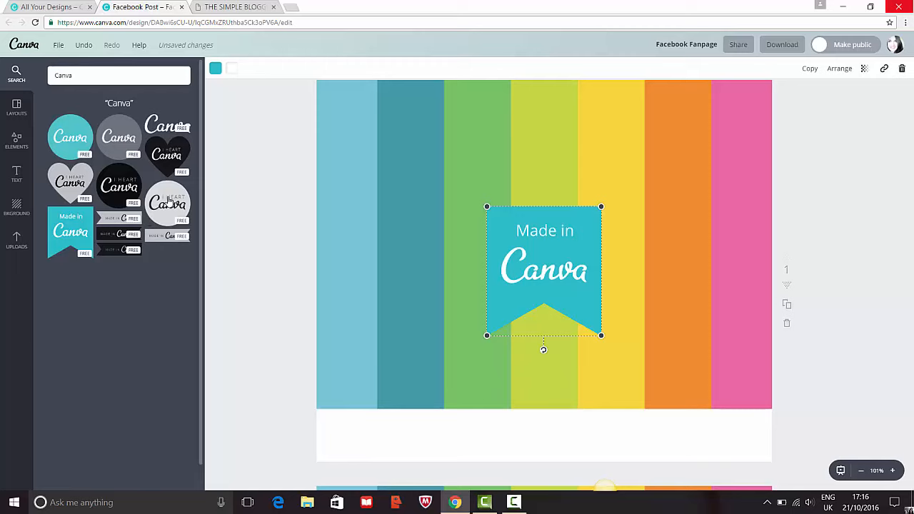
click(169, 203)
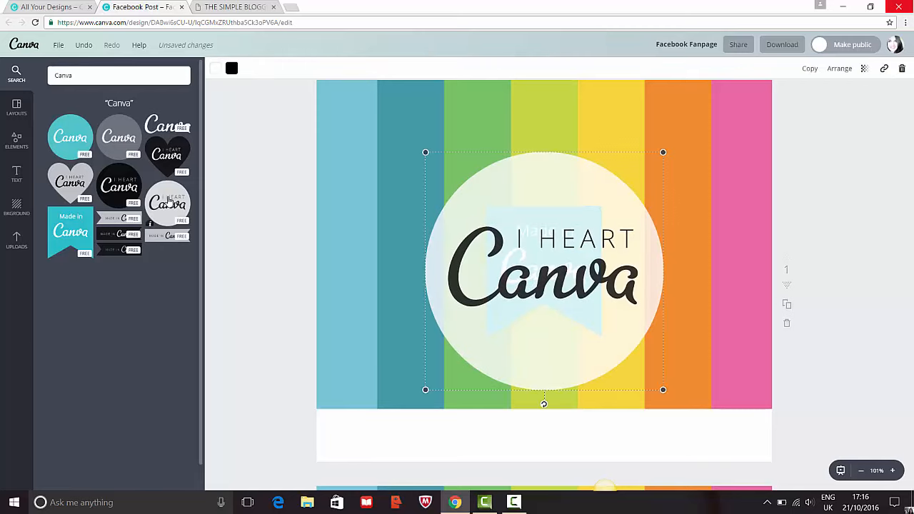
- Uncover and delete the "Made in Canva" ribbon, and place the "I Heart Canva" circle near the middle of the stripes
drag(570, 207, 443, 165)
click(591, 228)
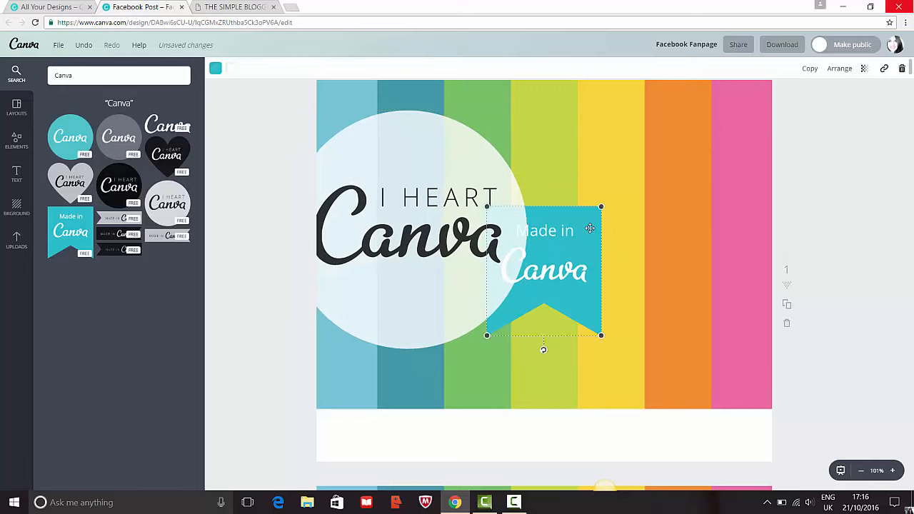
key(Delete)
drag(412, 147, 545, 153)
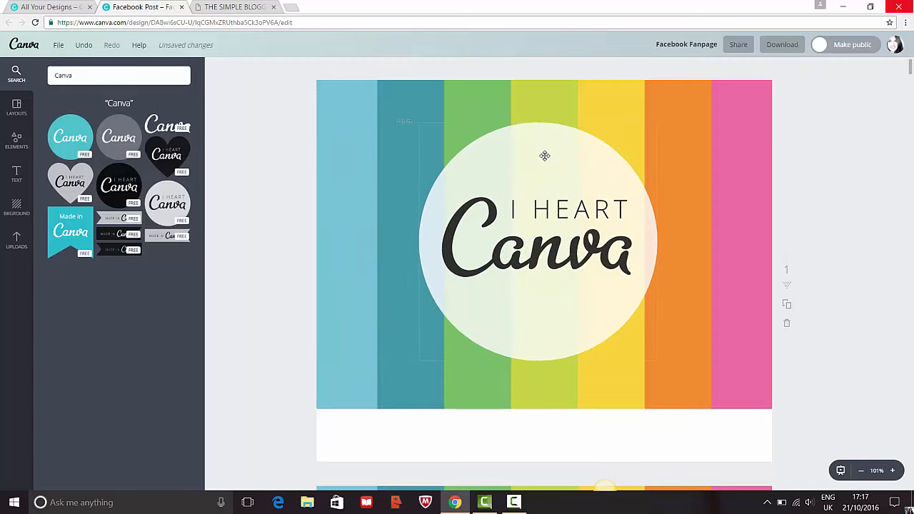
- Recolour the "I Heart Canva" circle with the document colour 1faecc and pick the custom turquoise 66ccc3 on the colour wheel
click(521, 305)
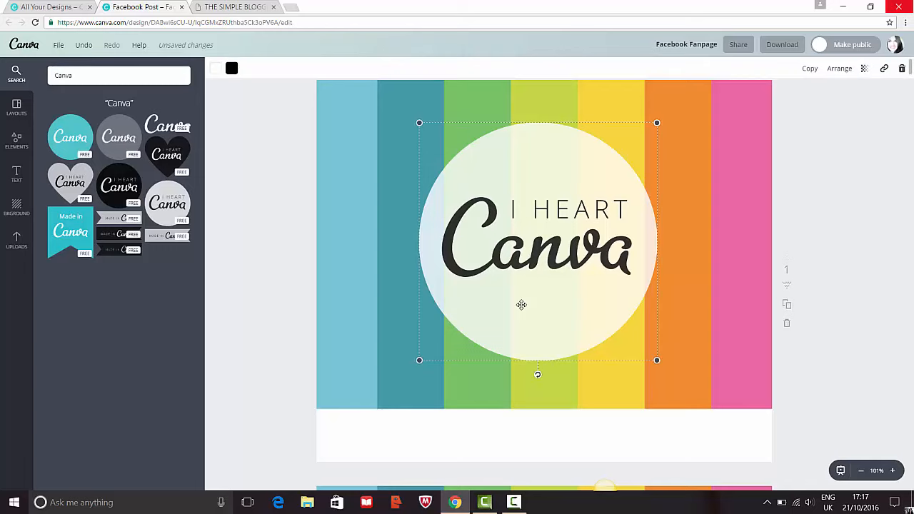
click(216, 69)
click(228, 126)
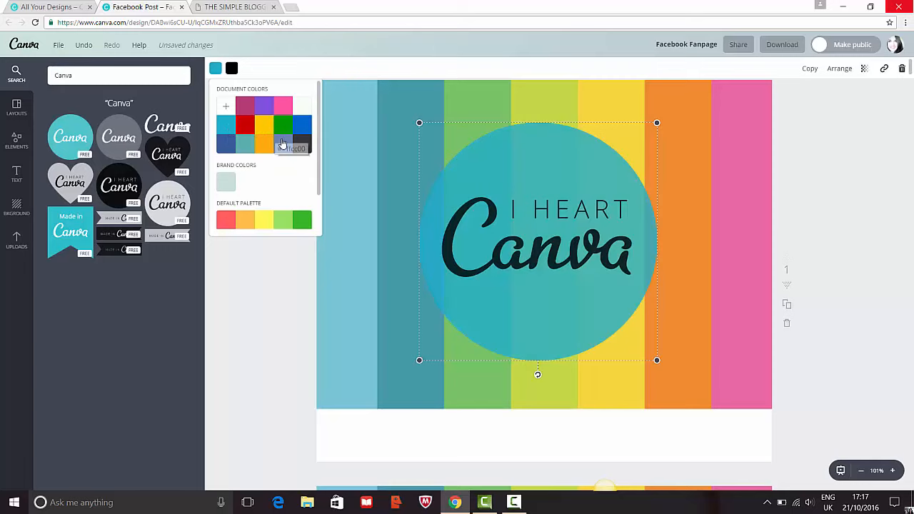
click(226, 108)
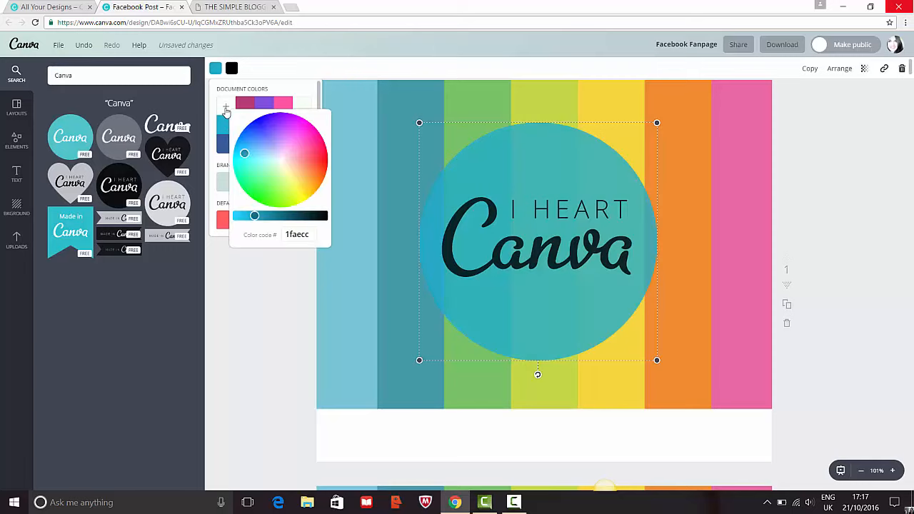
click(257, 162)
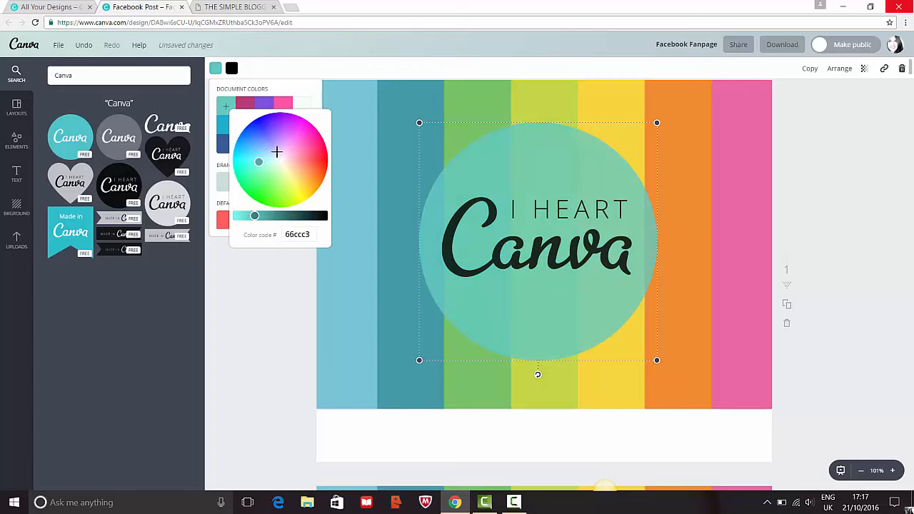
- Try other custom circle colours, including green 23cc99, pale green 80ccb6, orange cc804d and magenta cc339b
drag(277, 152, 280, 192)
click(280, 192)
click(246, 170)
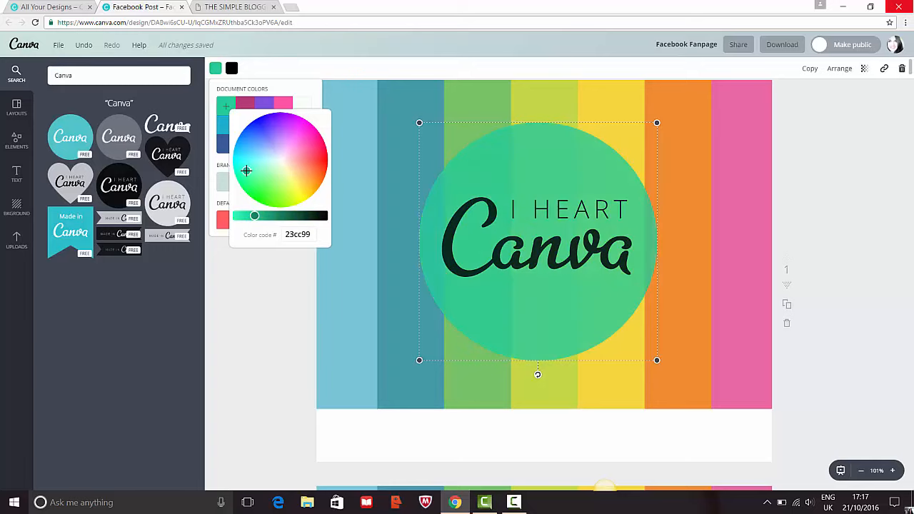
click(254, 161)
click(264, 165)
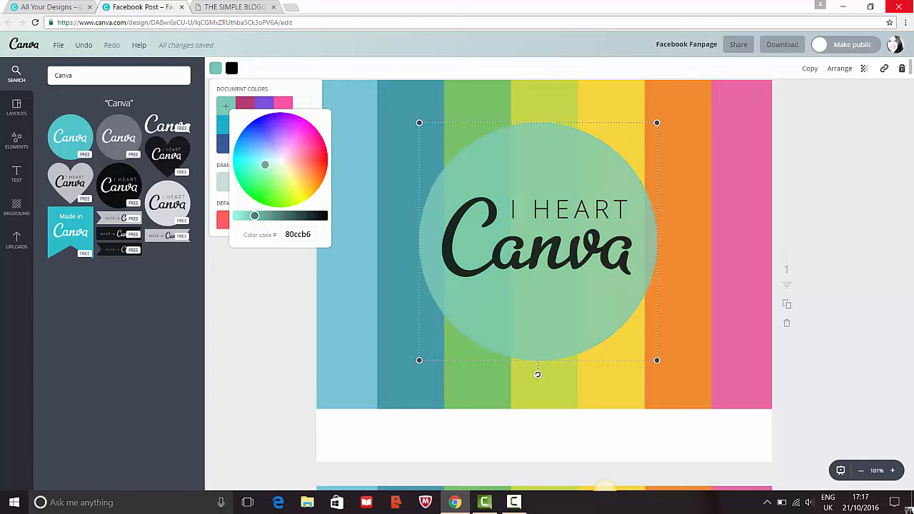
click(304, 171)
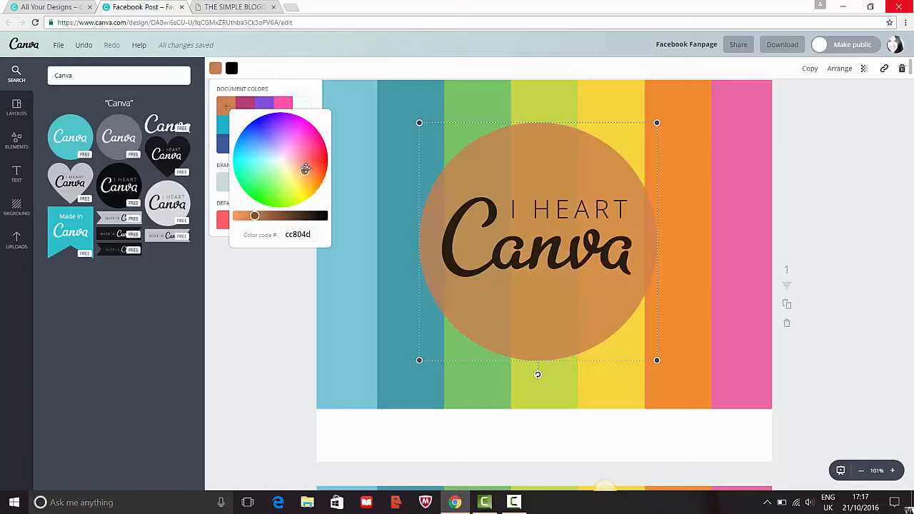
click(310, 157)
click(304, 139)
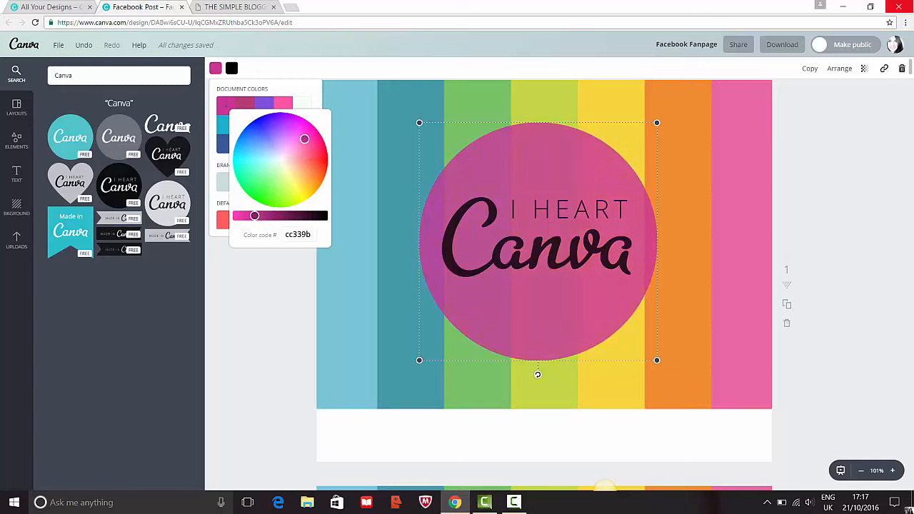
- Set the circle to a custom green-teal and darken it to 12b39c
drag(287, 131, 243, 167)
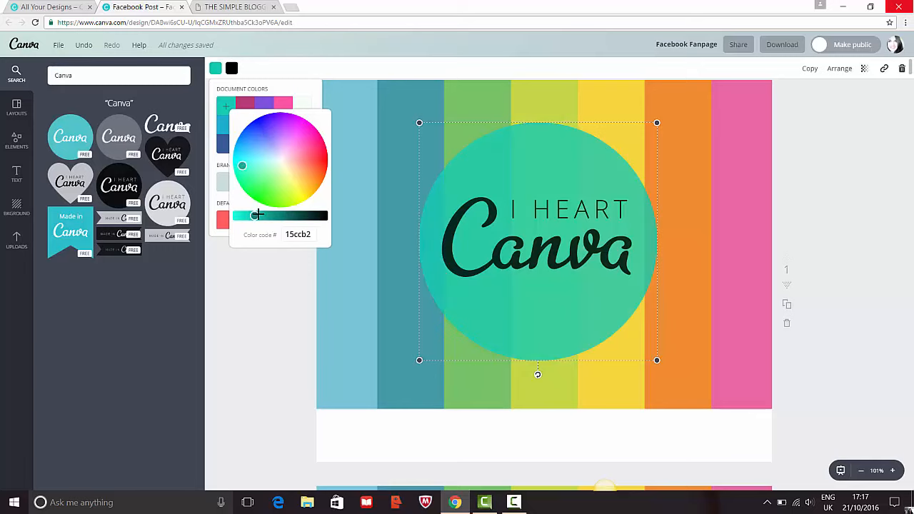
drag(257, 214, 263, 216)
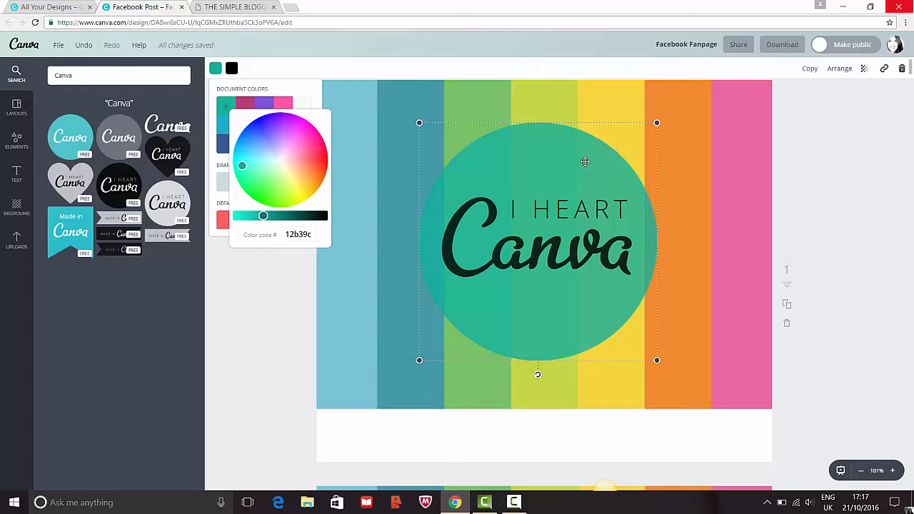
click(344, 123)
- Add the round turquoise Canva logo beside the "I Heart Canva" circle and delete it again
click(231, 68)
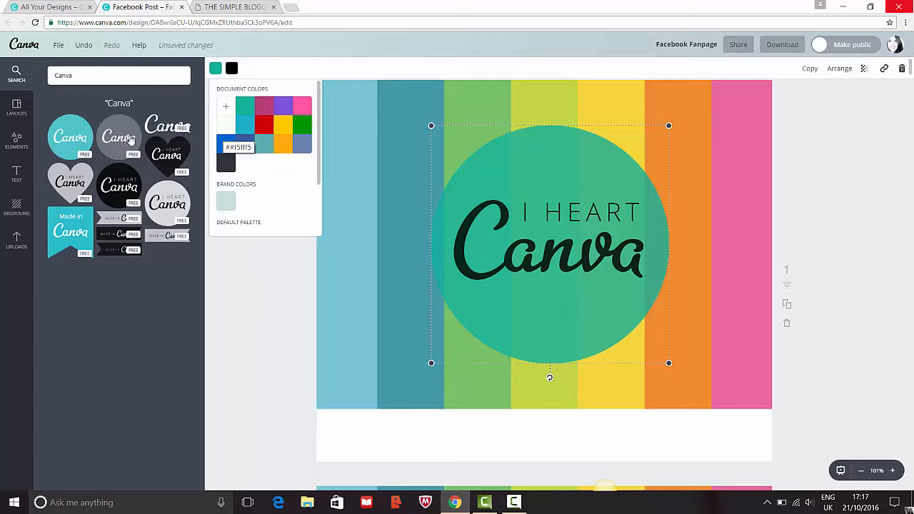
click(75, 135)
drag(79, 135, 453, 217)
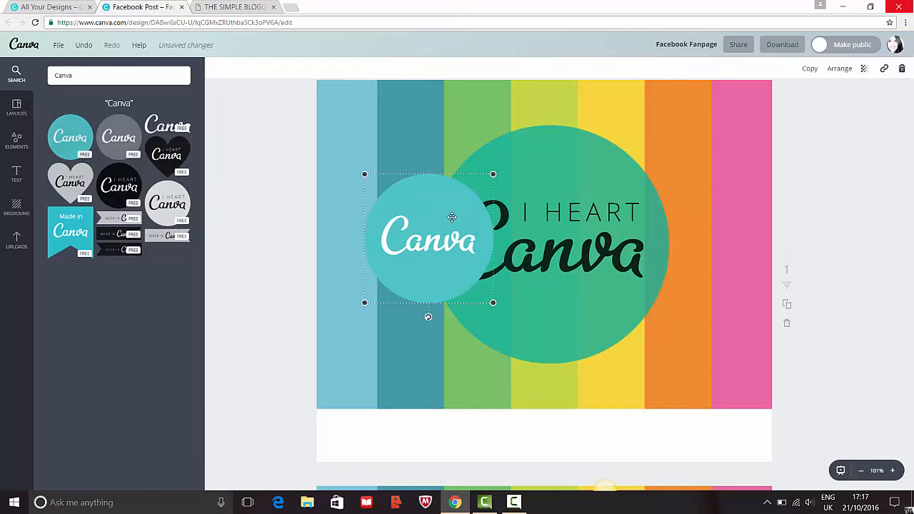
click(538, 165)
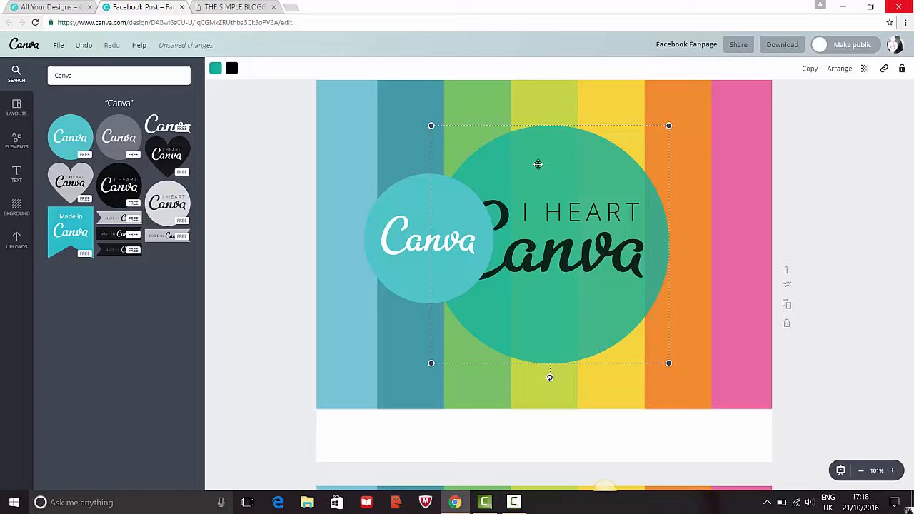
click(421, 195)
key(Delete)
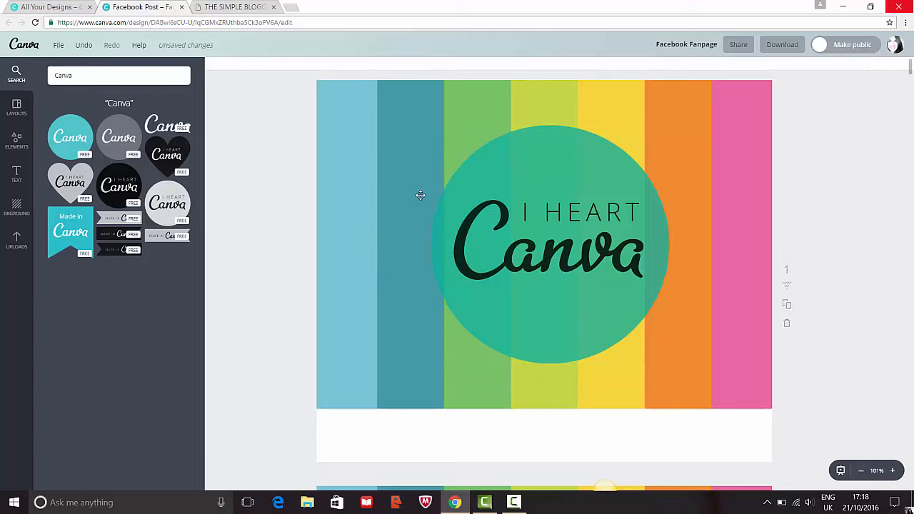
- Change the lettering of the "I Heart Canva" circle to the off-white document colour f5fff5
click(513, 235)
click(232, 69)
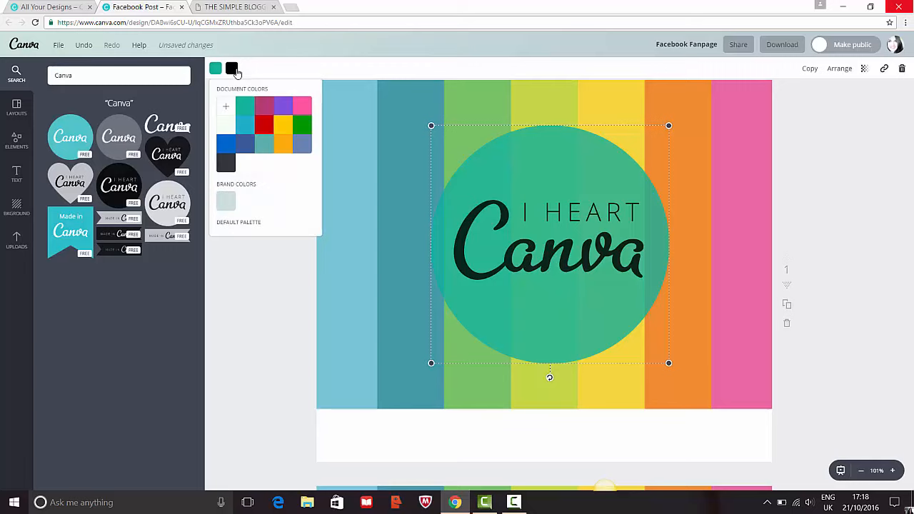
click(226, 122)
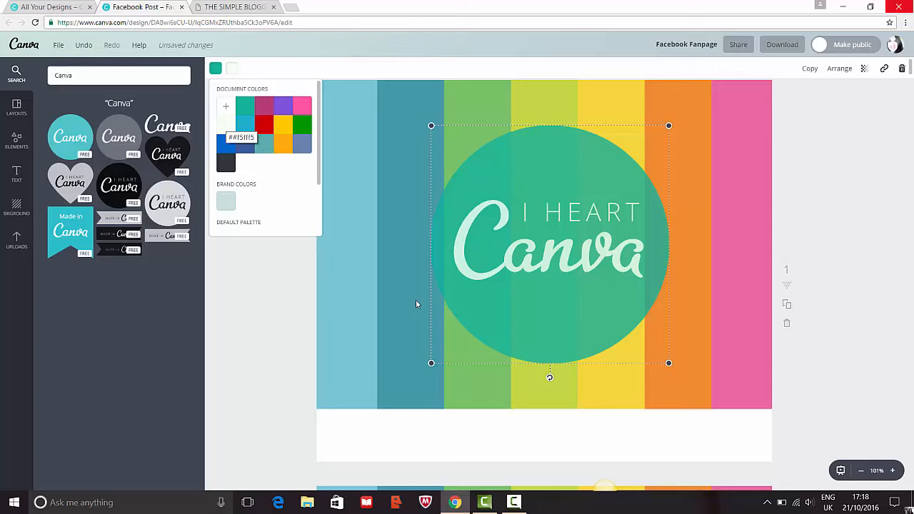
click(595, 388)
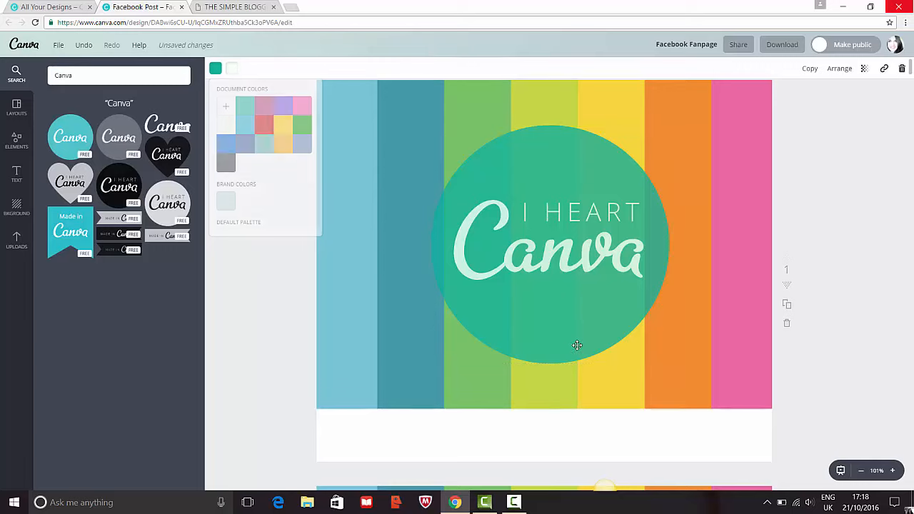
- Open the circle's transparency setting and centre the "I Heart Canva" circle horizontally on the striped background
click(568, 343)
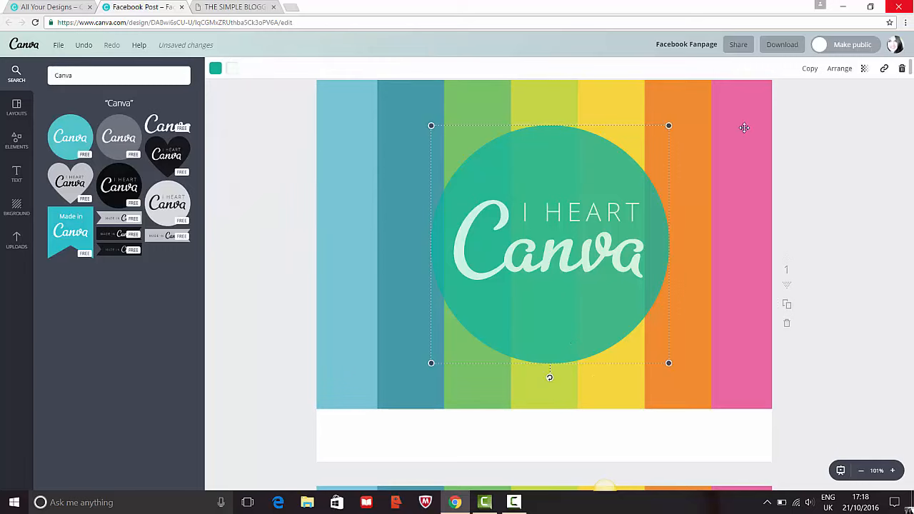
click(864, 70)
drag(581, 171, 573, 173)
click(262, 147)
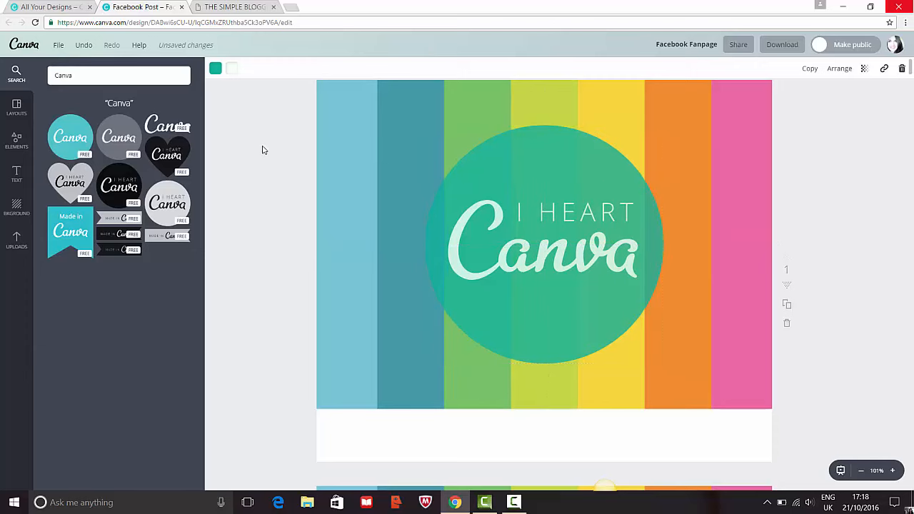
- Search the image library for "images" and for "Pictureframe"
double_click(101, 73)
key(BackSpace)
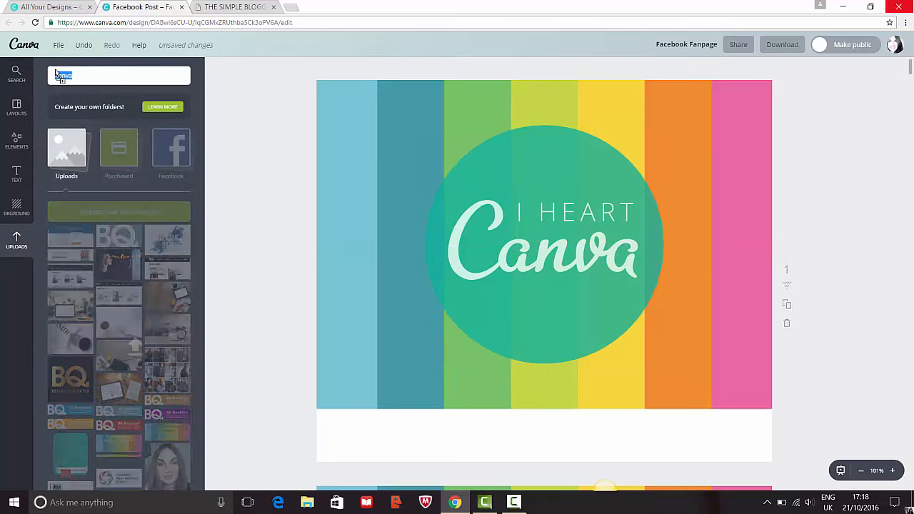
text(image)
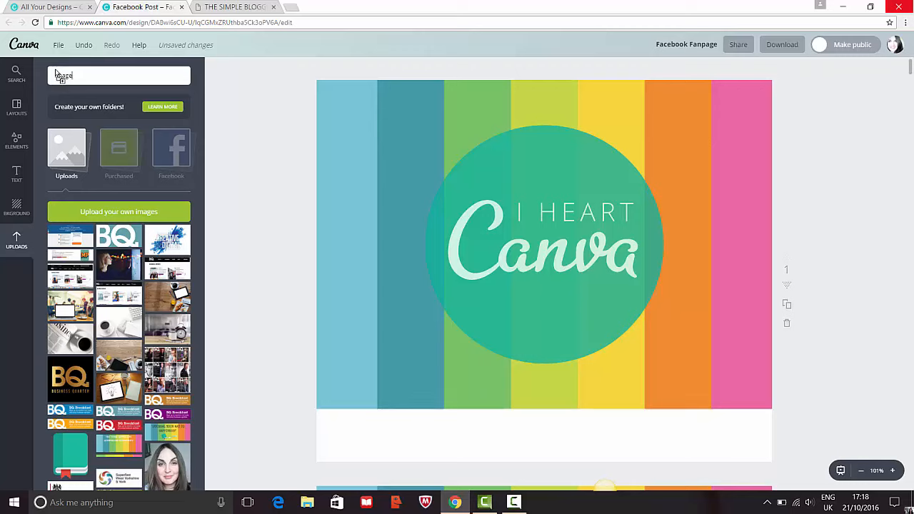
text(s)
key(Return)
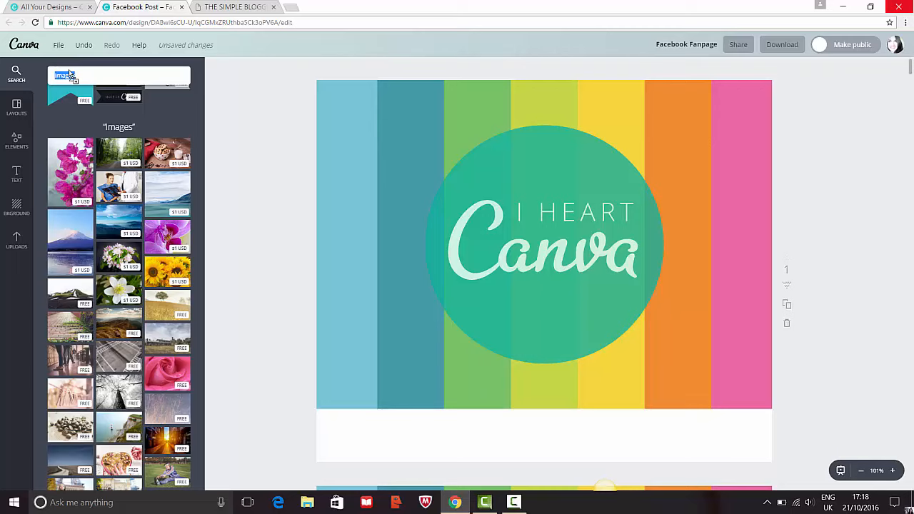
text(Picture frame)
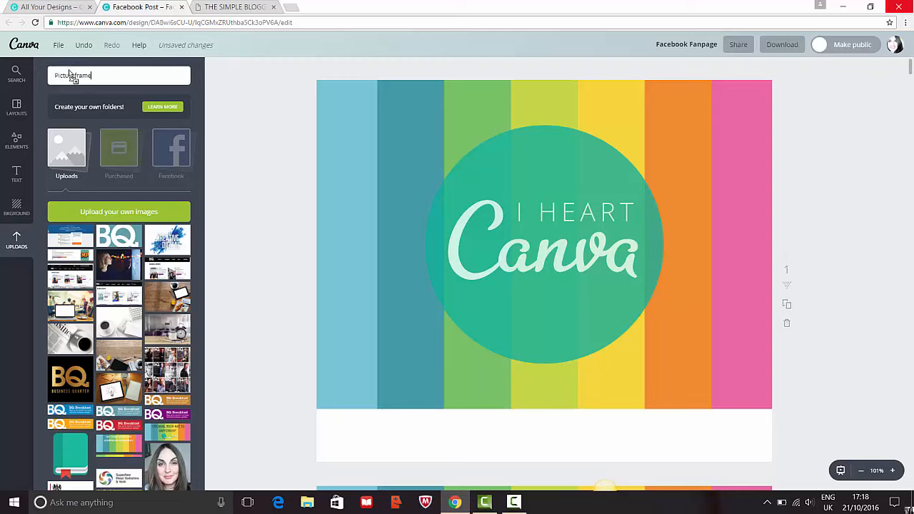
key(Return)
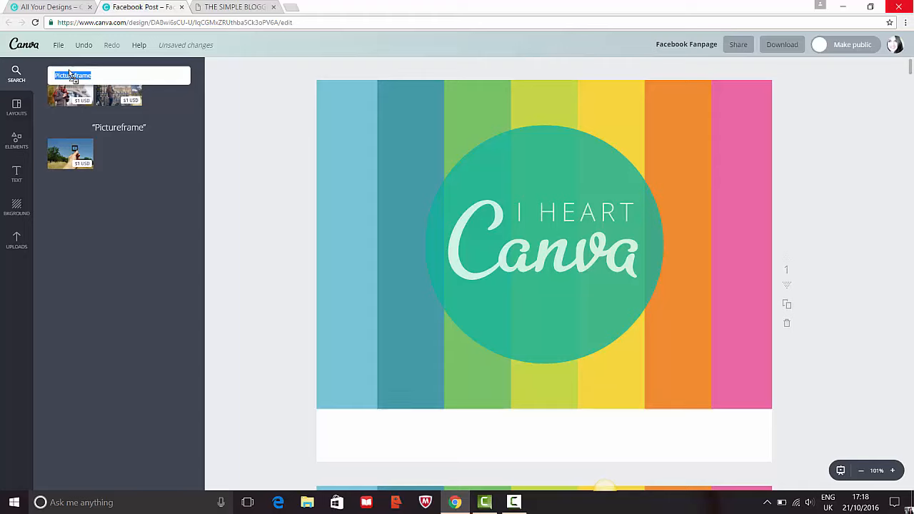
- Search for "frame", add the square double-bordered photo frame and move it up to the page's upper edge
text(fa)
text(ame)
key(Return)
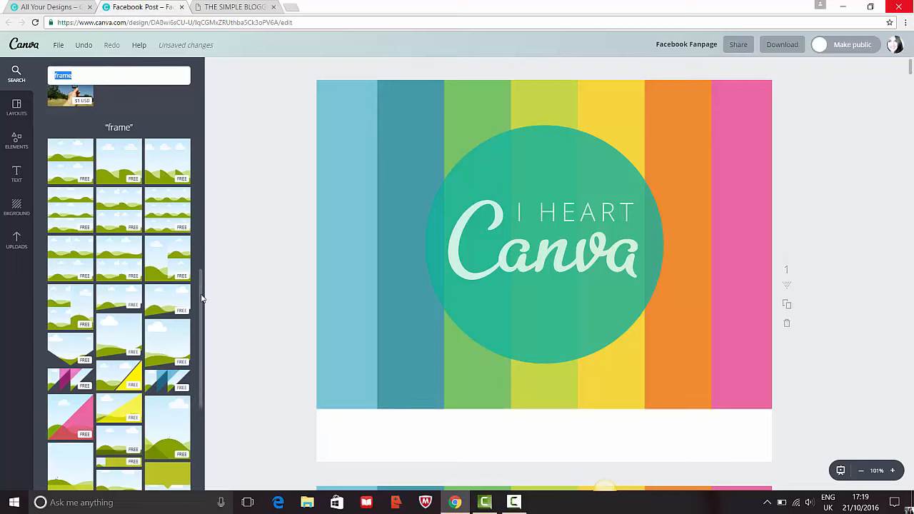
drag(202, 299, 191, 389)
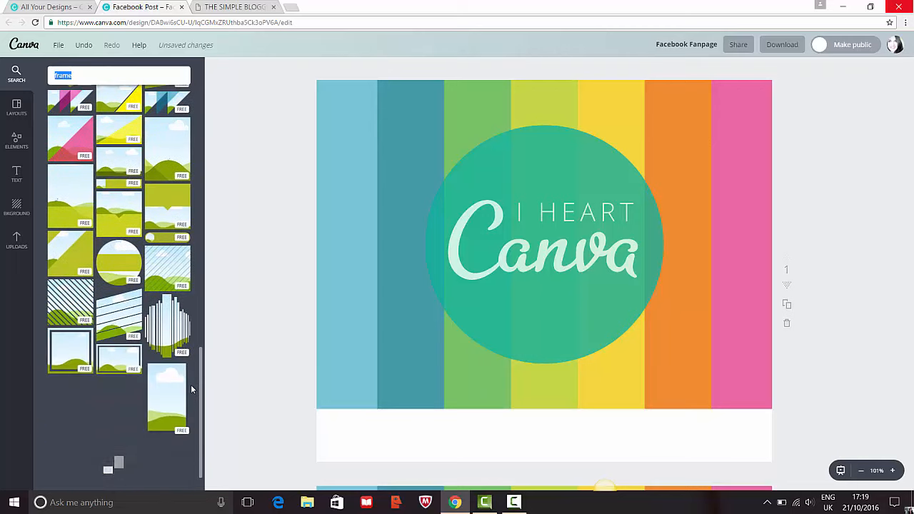
scroll(86, 343, down, 1)
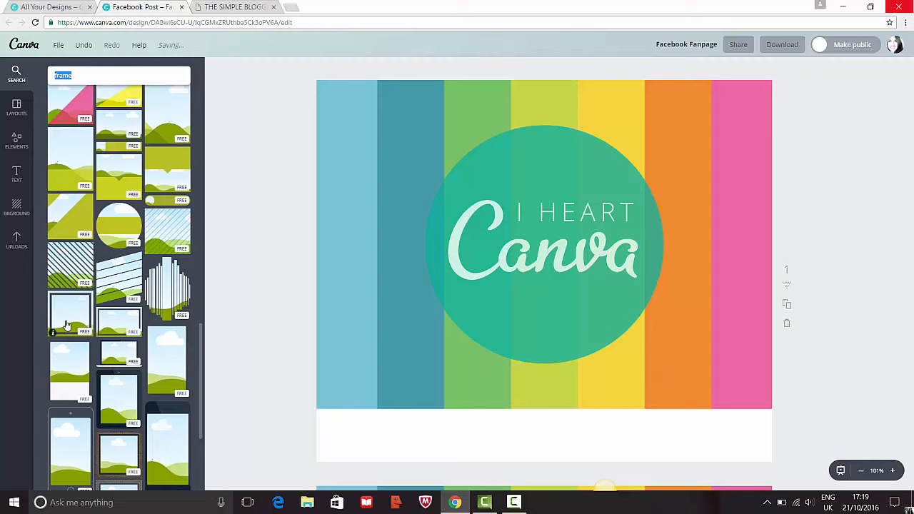
click(66, 325)
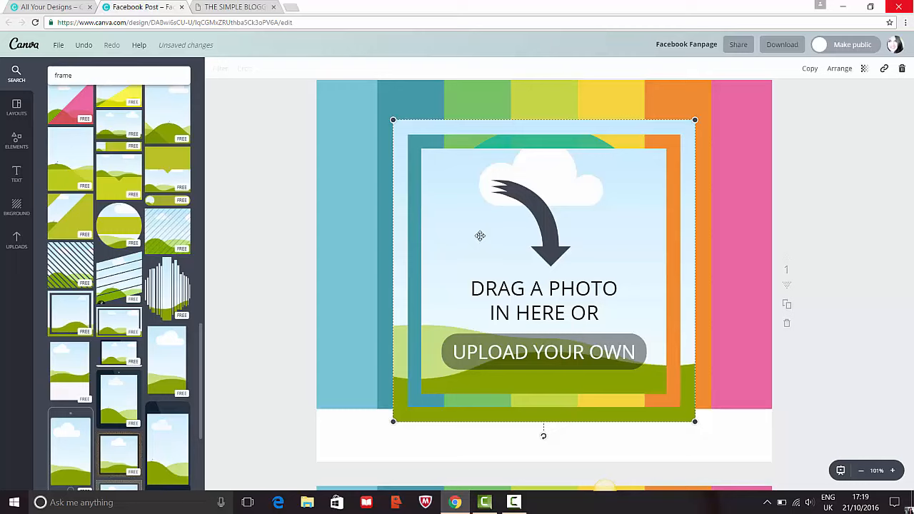
drag(482, 213, 483, 198)
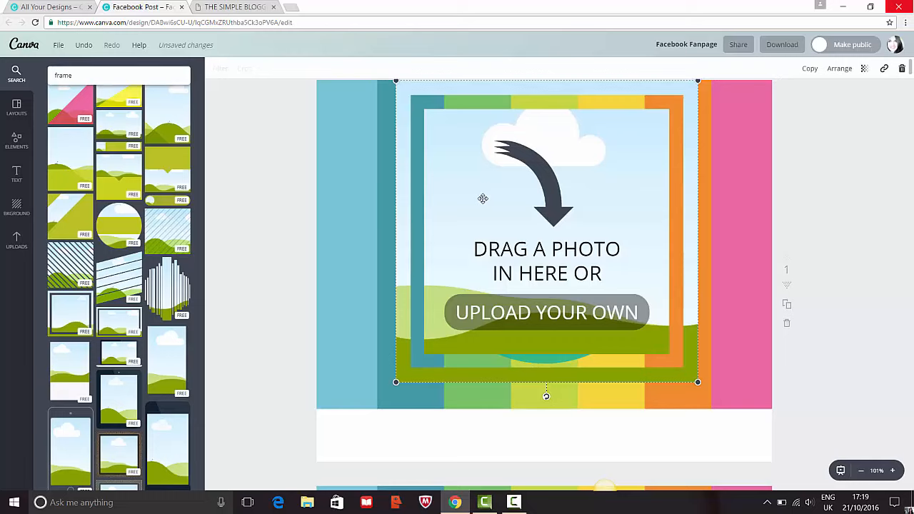
- Delete the square photo frame from the first page and search the image library for "Camera"
key(Delete)
click(556, 100)
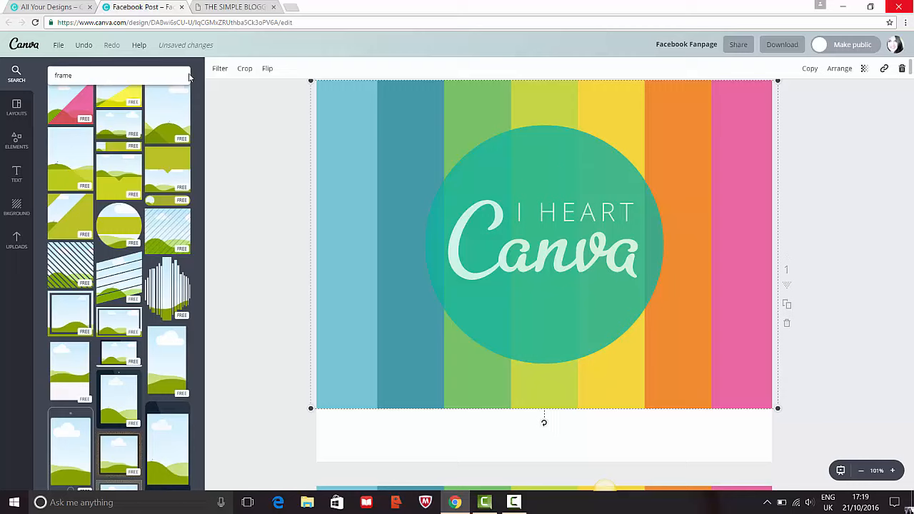
double_click(77, 76)
text(Cam)
key(Return)
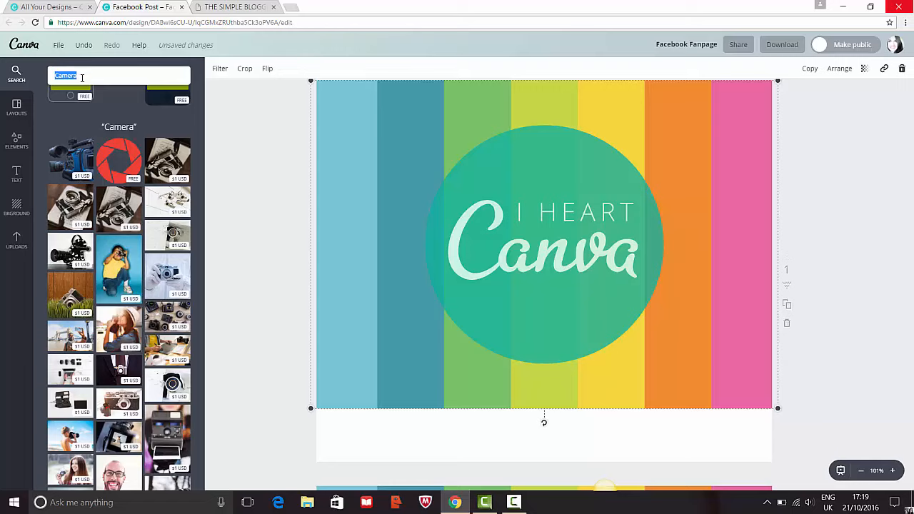
- Add the free red camera-shutter graphic, enlarged to the striped background's height, and send it behind the "I Heart Canva" circle
click(124, 158)
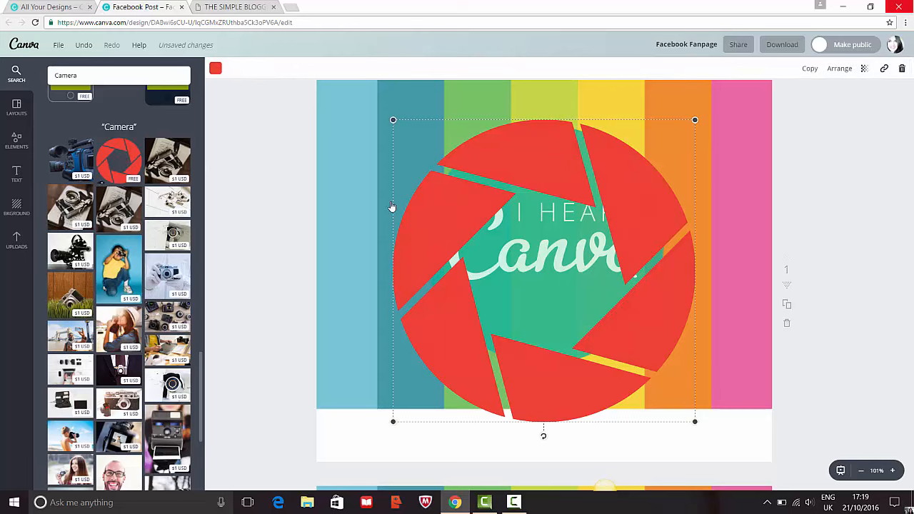
drag(564, 145, 560, 118)
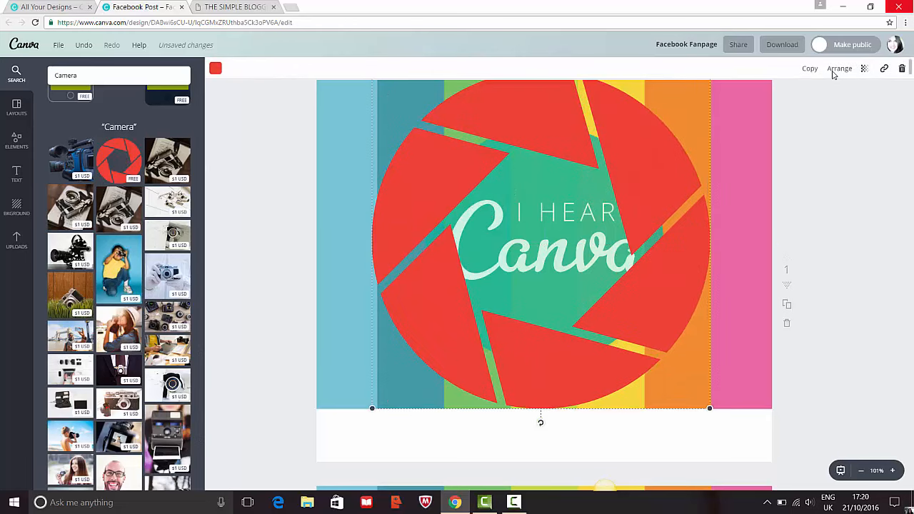
click(834, 71)
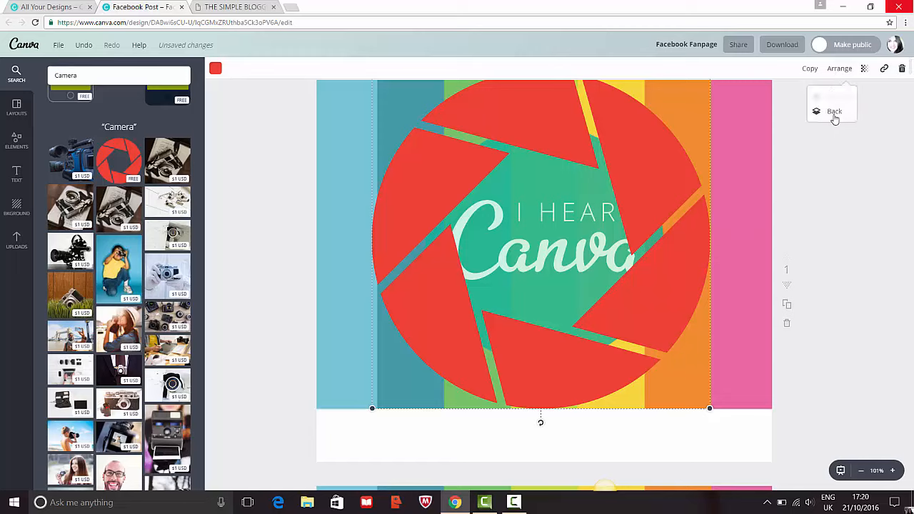
click(834, 114)
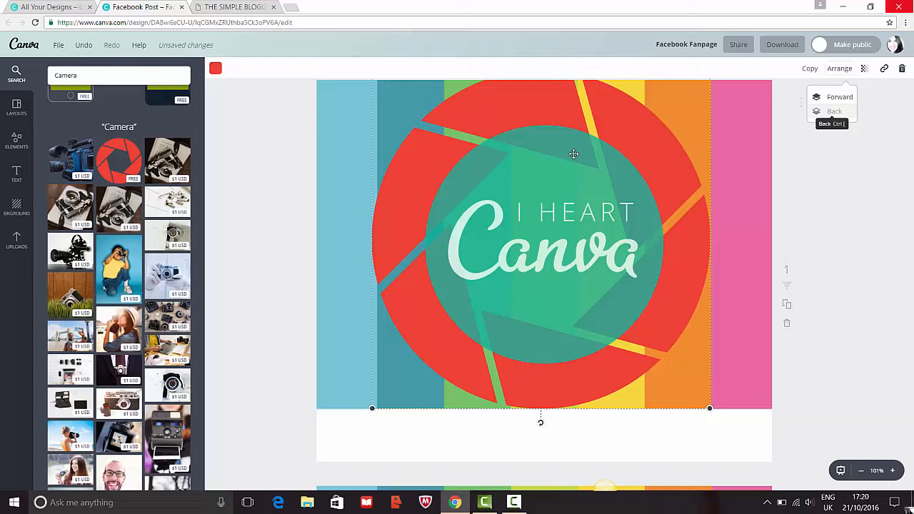
- Shrink the red shutter graphic slightly and centre it together with the "I Heart Canva" circle on the striped background
mouse_move(557, 151)
mouse_down()
mouse_move(547, 150)
mouse_move(581, 150)
mouse_move(568, 157)
mouse_up()
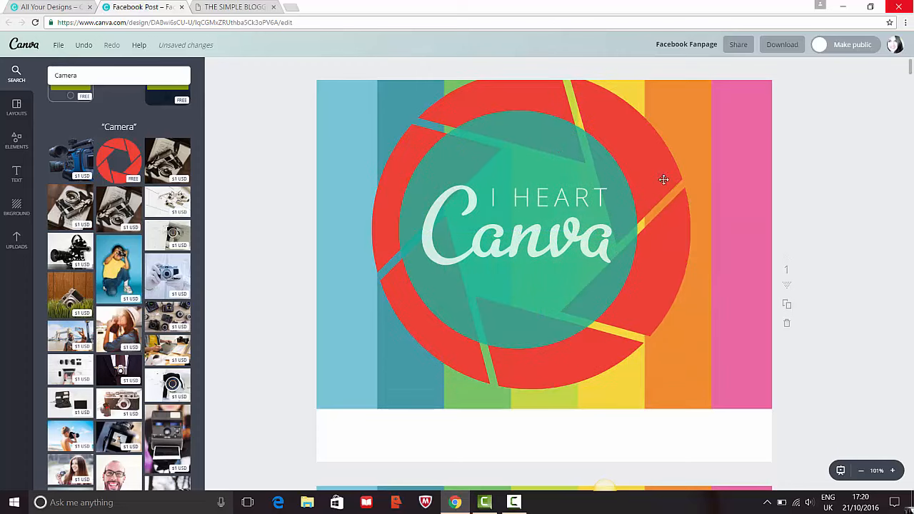
drag(664, 179, 668, 184)
drag(462, 160, 484, 173)
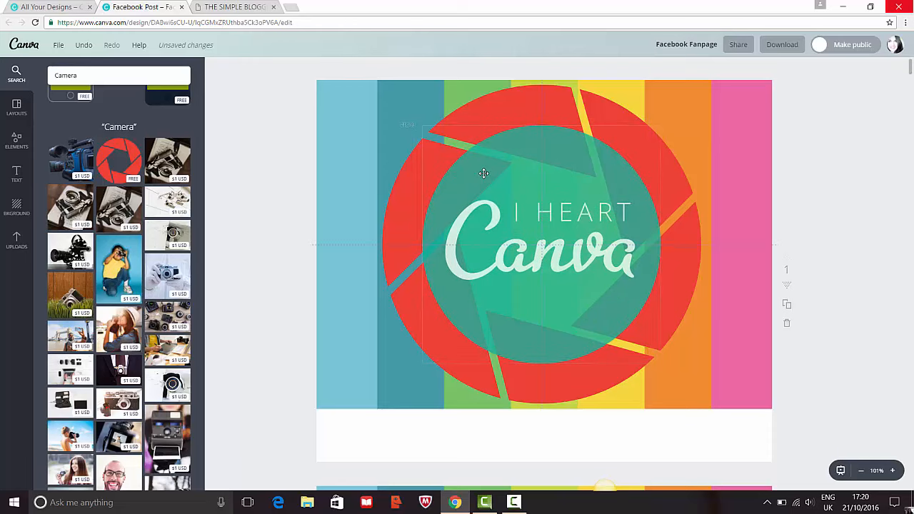
drag(482, 172, 484, 175)
drag(483, 175, 483, 175)
click(711, 113)
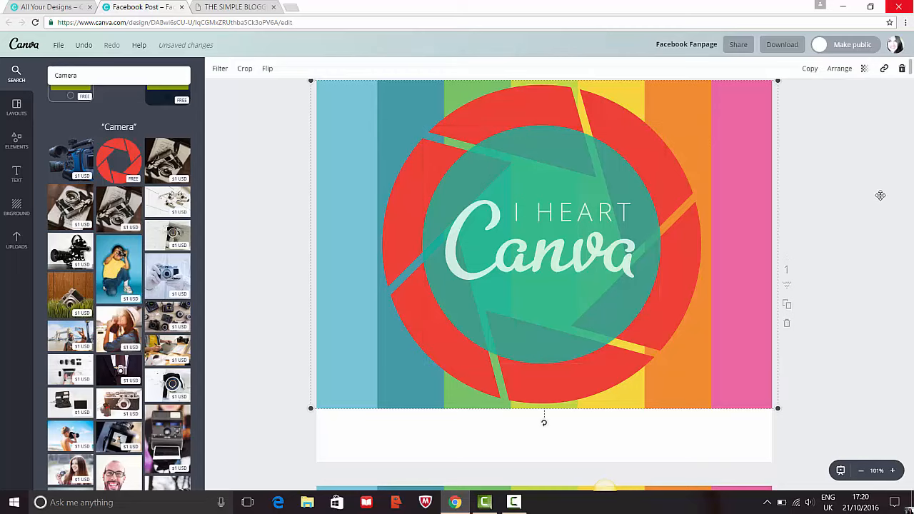
click(869, 194)
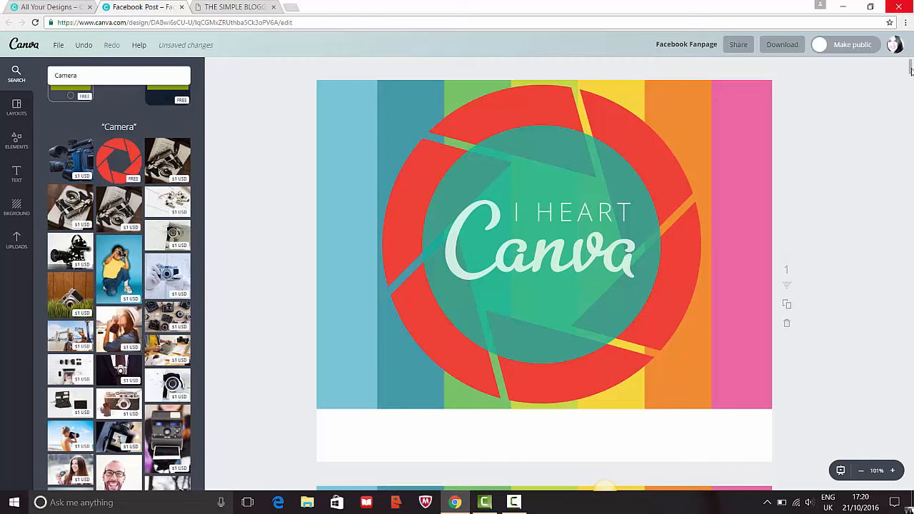
- Look through the design's other striped pages and the post images on the Simple Blogging Network website
drag(911, 77, 908, 135)
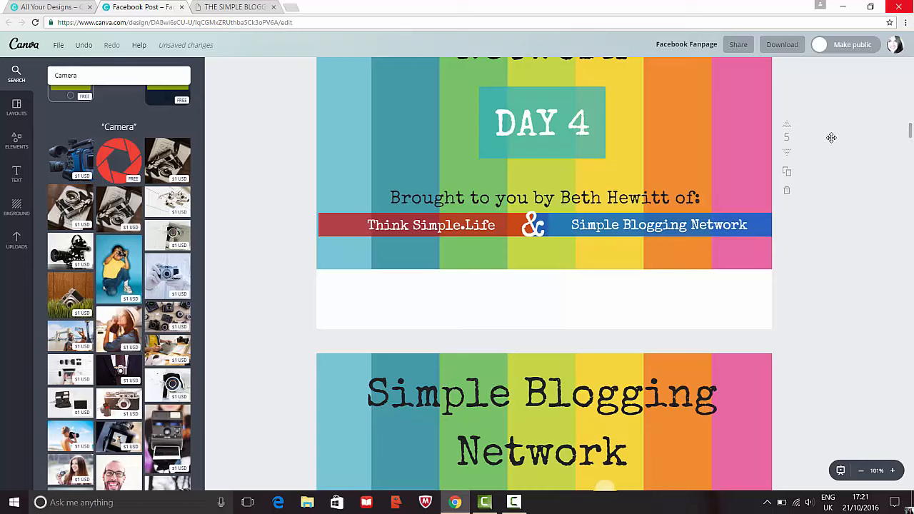
click(217, 8)
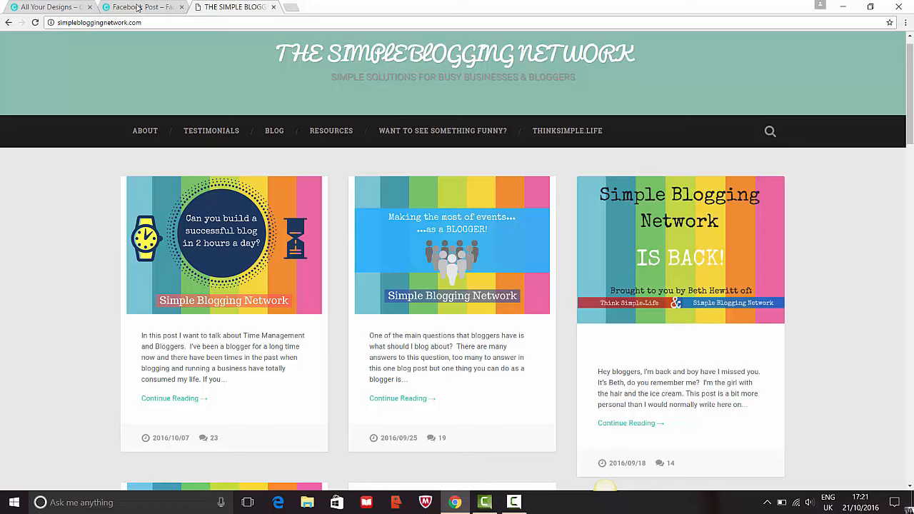
click(137, 8)
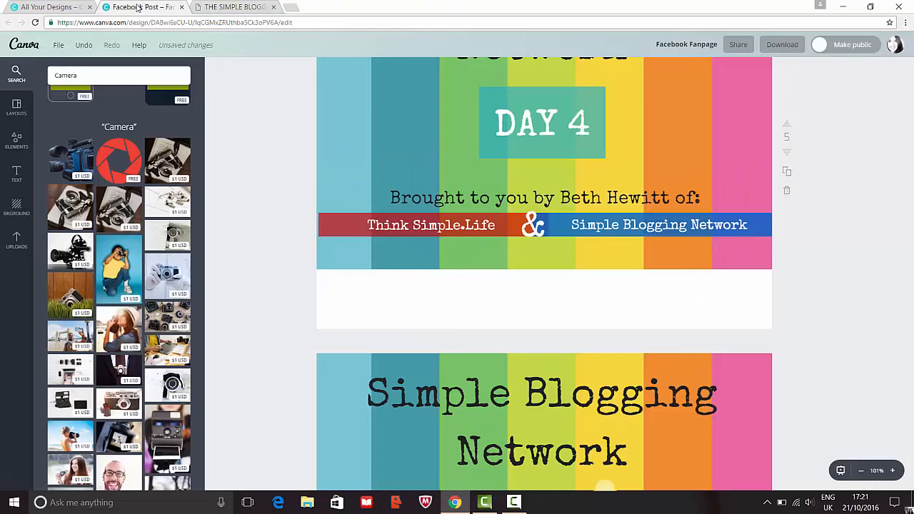
click(910, 118)
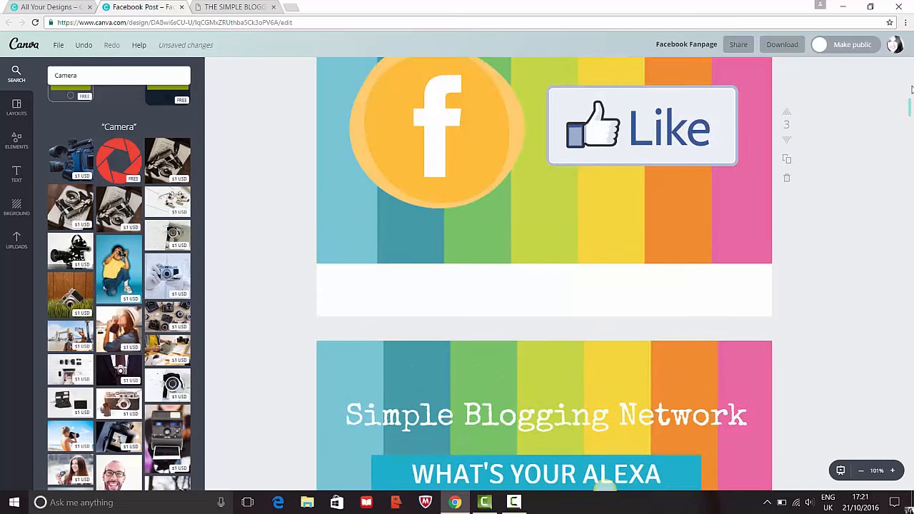
click(912, 88)
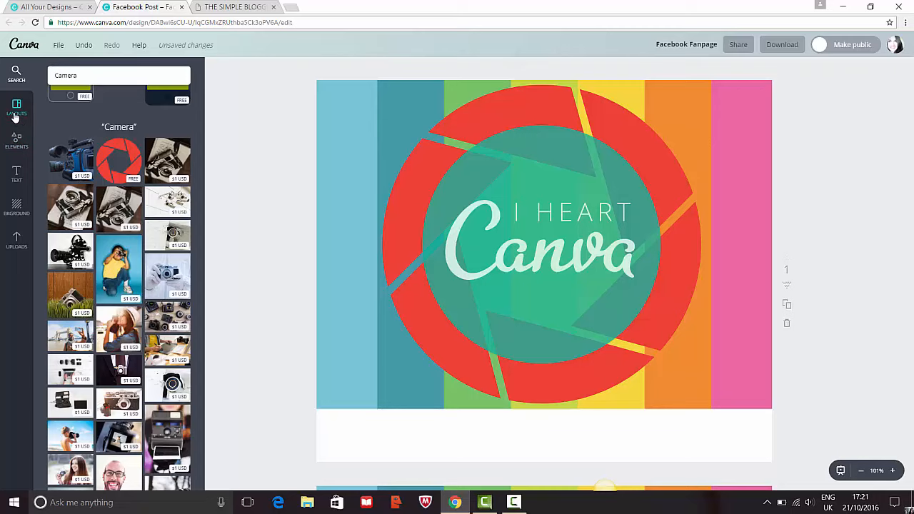
- Add a square shape and flatten it into a thin horizontal bar along the striped background's lower edge
click(18, 142)
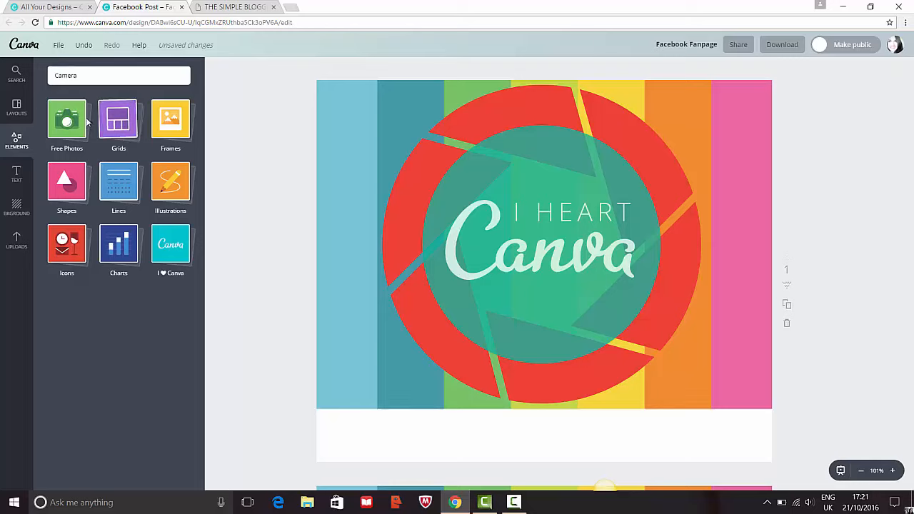
click(65, 183)
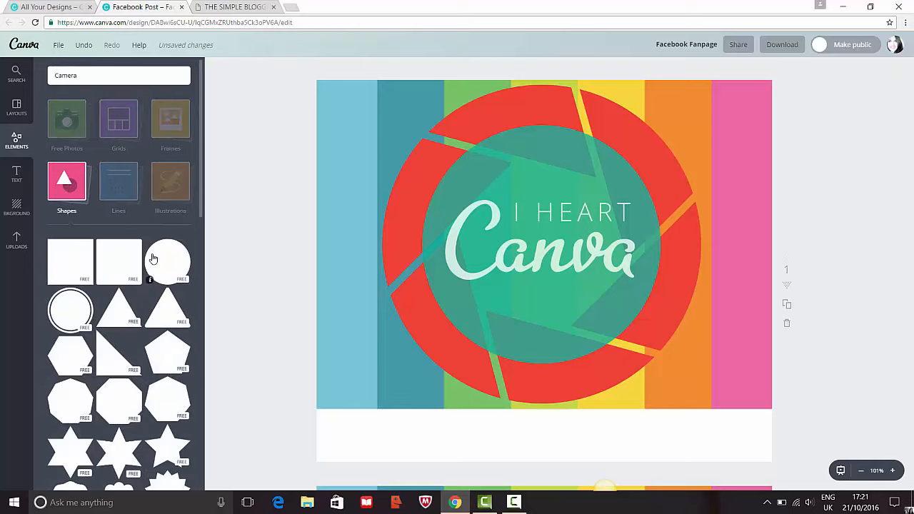
click(81, 260)
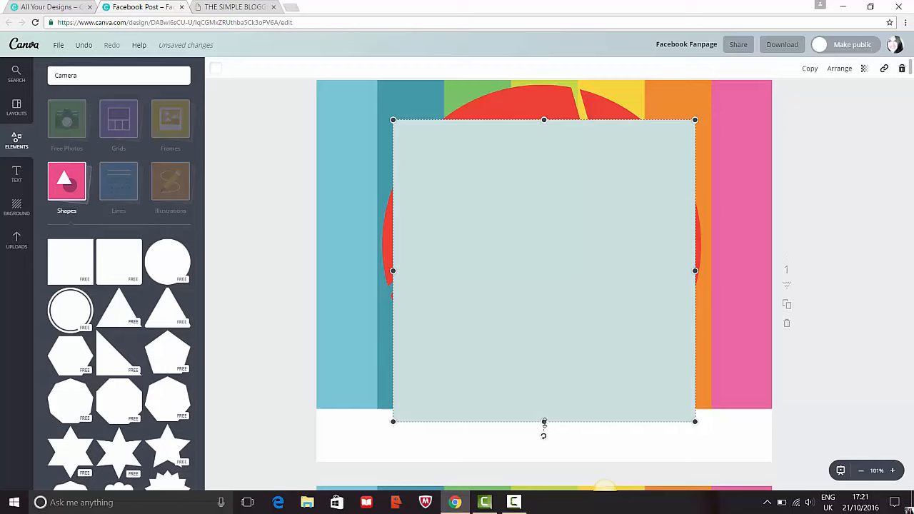
drag(545, 414, 526, 395)
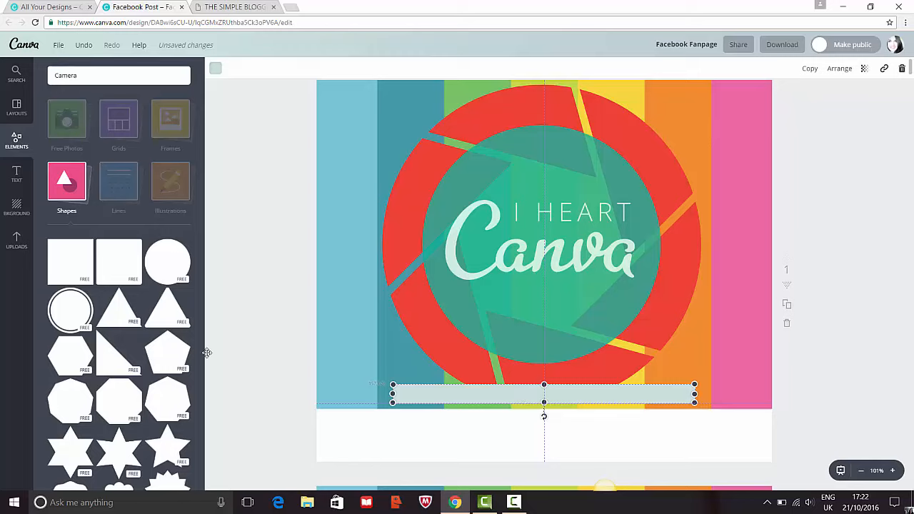
- Recolour the bar with the blue document colour 0066cc and make it partly transparent
click(215, 68)
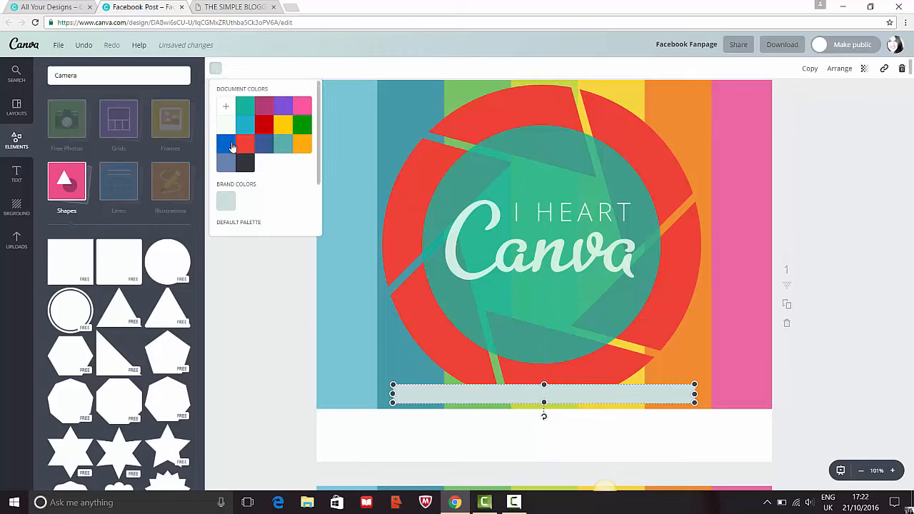
click(232, 146)
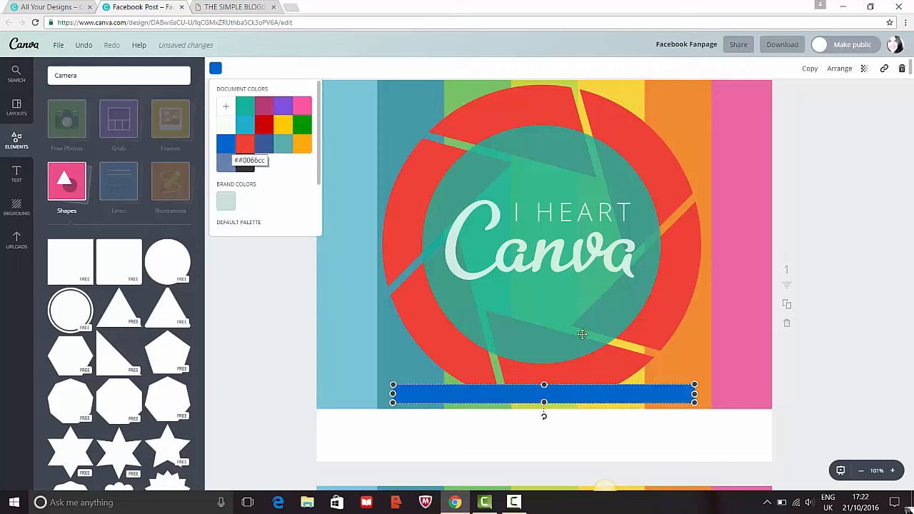
click(865, 69)
click(812, 98)
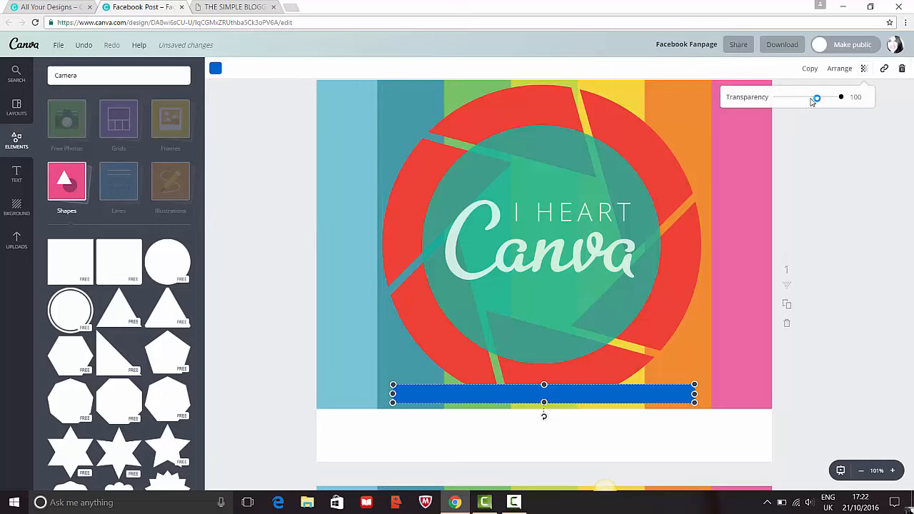
drag(812, 100, 821, 101)
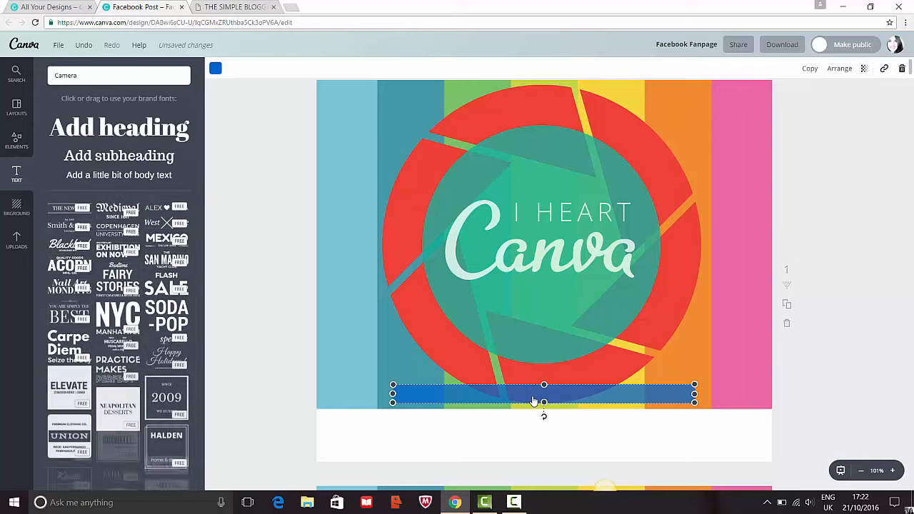
- Place a subheading on the blue bar and replace its placeholder word "Add" with "Simple Blogging Newtork"
drag(82, 157, 436, 397)
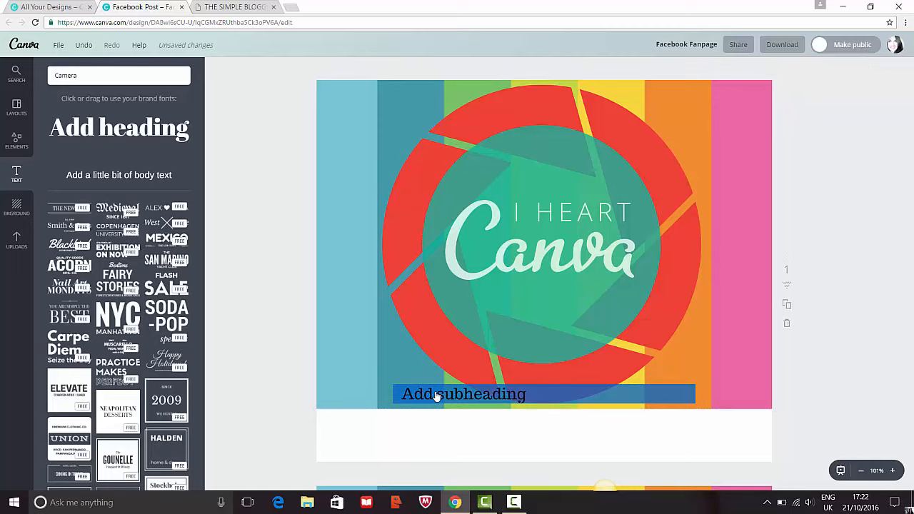
click(438, 397)
click(433, 395)
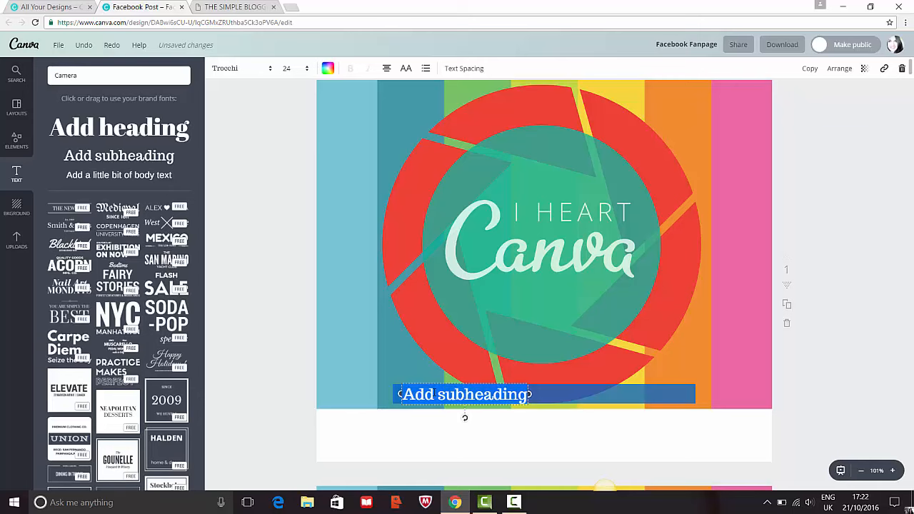
double_click(417, 394)
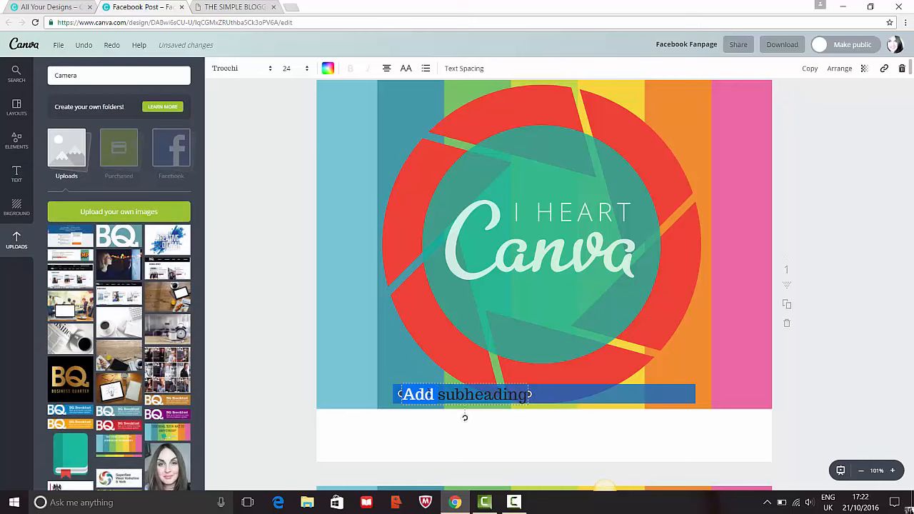
text(Sim)
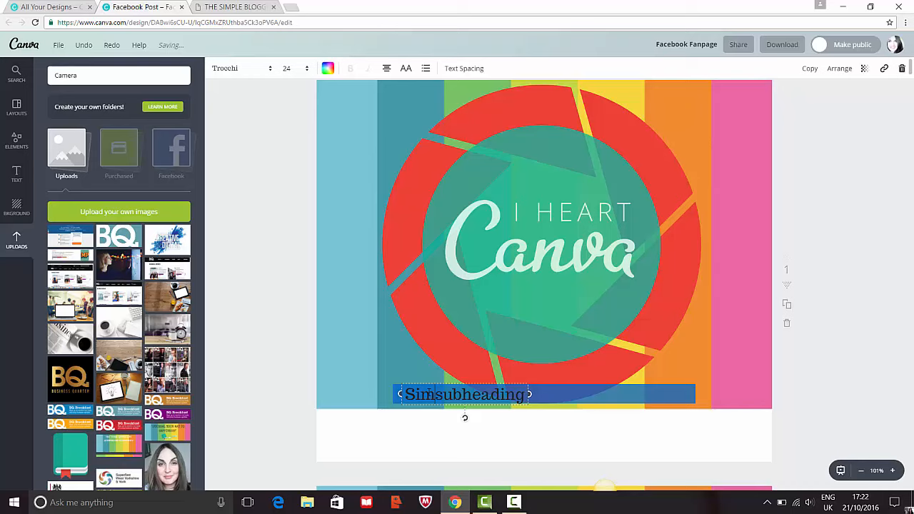
text(ple)
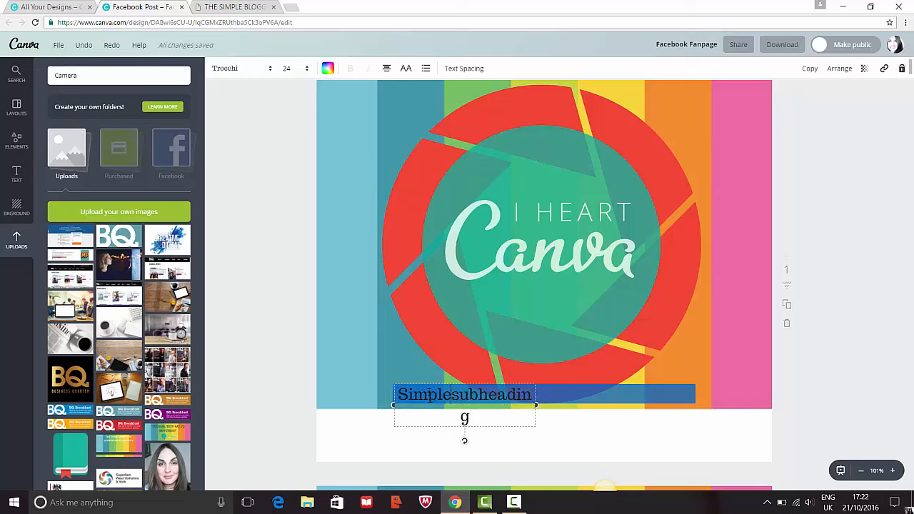
text( Blogging )
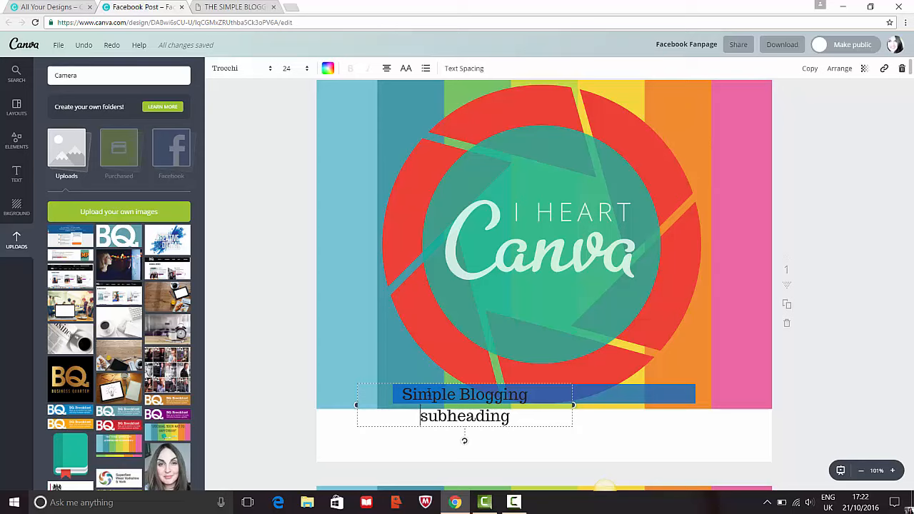
text(Newtork)
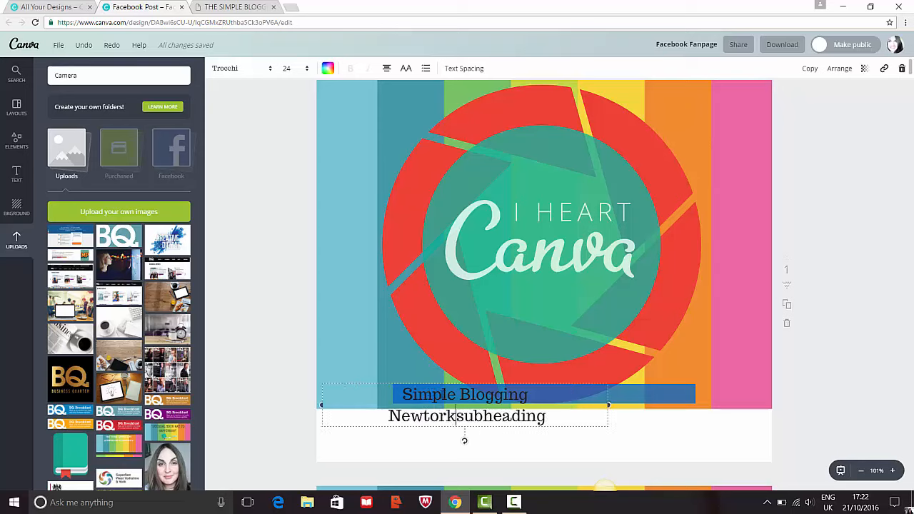
- Delete the leftover placeholder word "subheading" from the caption and retype its last word as "Newtok"
click(551, 411)
key(BackSpace)
key(BackSpace)
key(BackSpace)
key(BackSpace)
key(BackSpace)
key(BackSpace)
key(BackSpace)
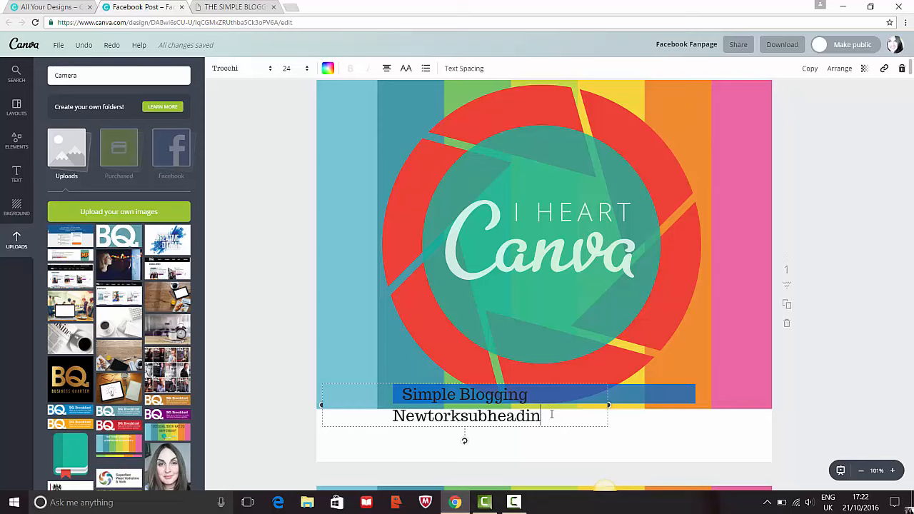
key(BackSpace)
key(BackSpace)
key(BackSpace)
key(BackSpace)
key(BackSpace)
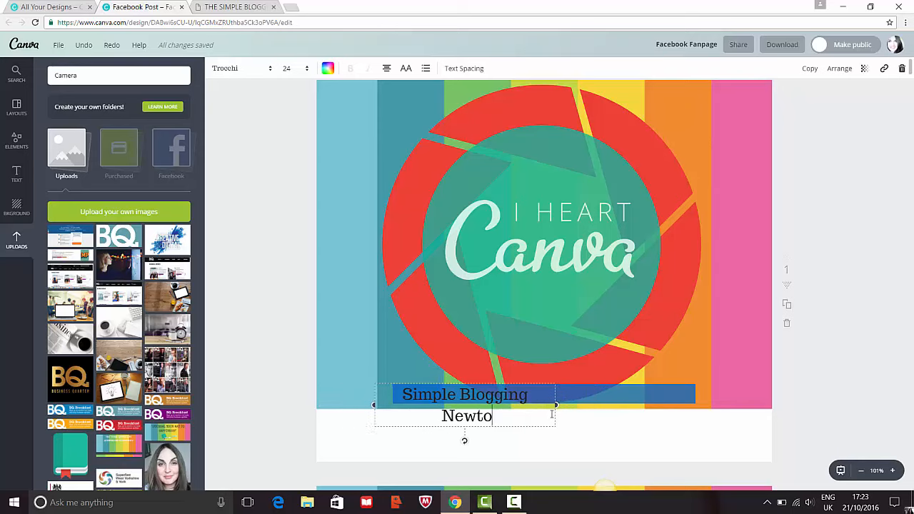
text(k)
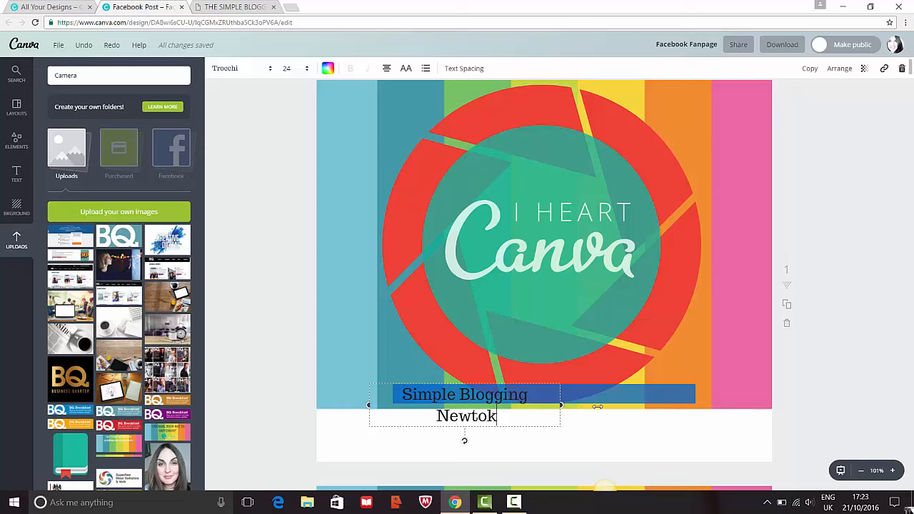
- Widen the caption's text box so it fits on one line and correct its last word to "Network"
drag(623, 406, 696, 407)
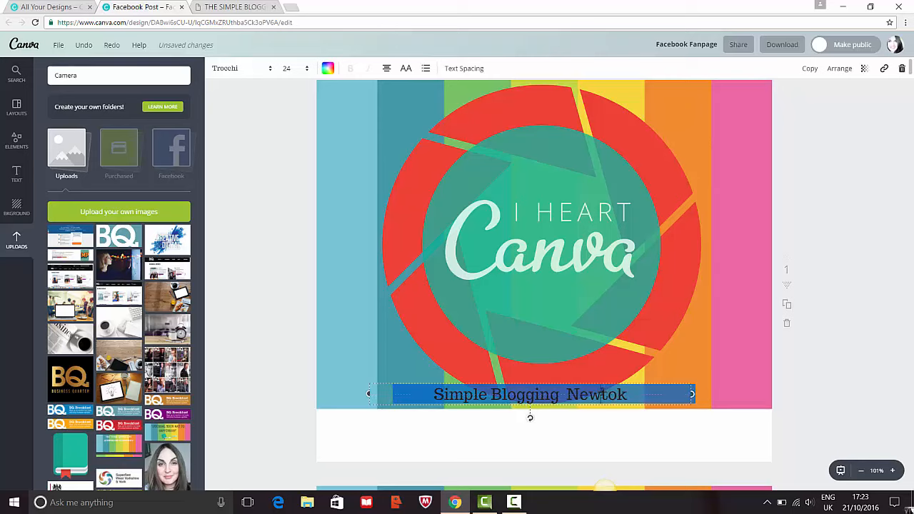
click(602, 393)
key(BackSpace)
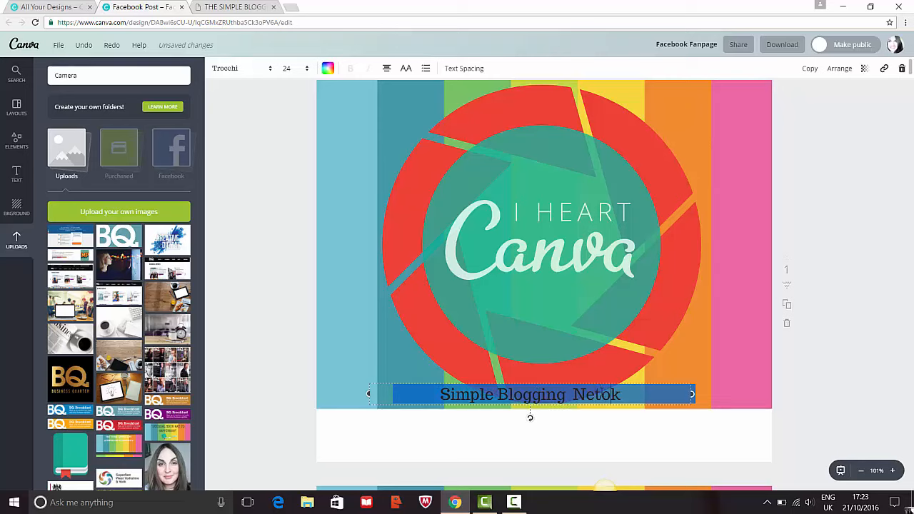
text(wo)
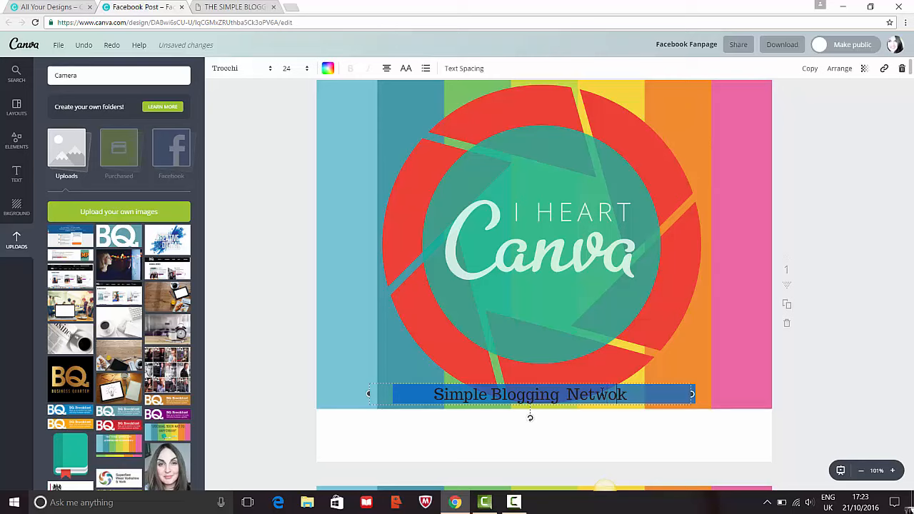
text(r)
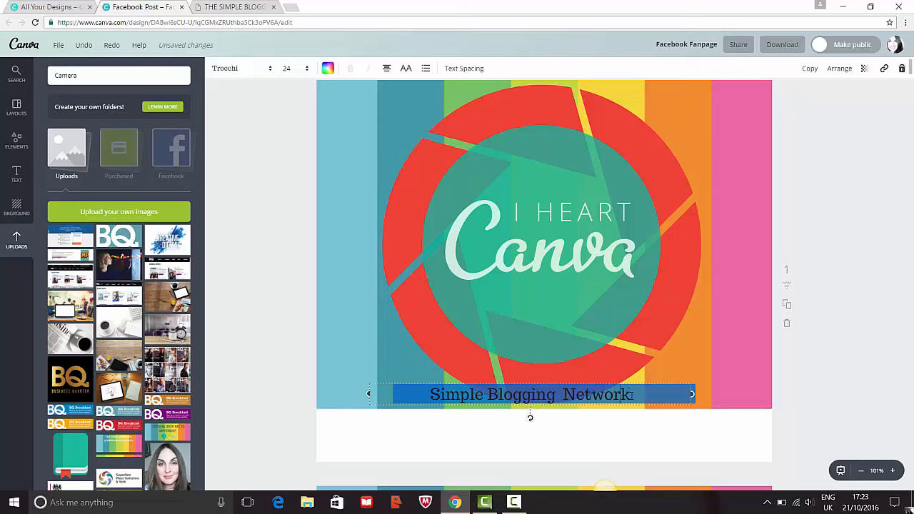
- Recolour the whole "Simple Blogging Network" caption with the near-white document colour
drag(631, 394, 279, 135)
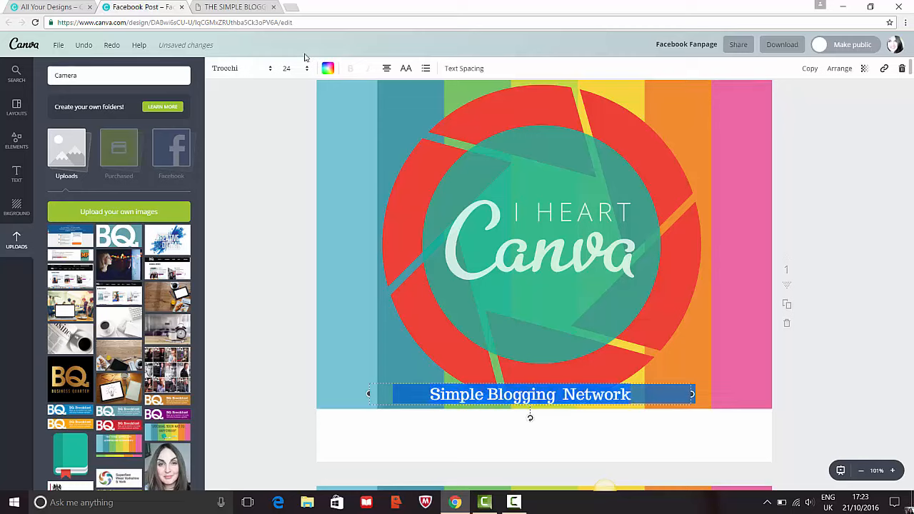
click(328, 68)
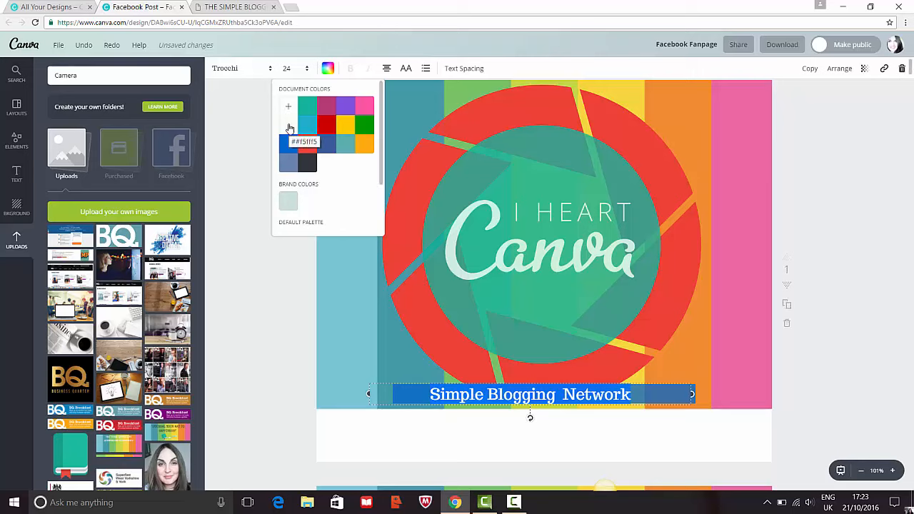
click(290, 127)
- Change the caption's font to Special Elite and deselect the text
click(255, 70)
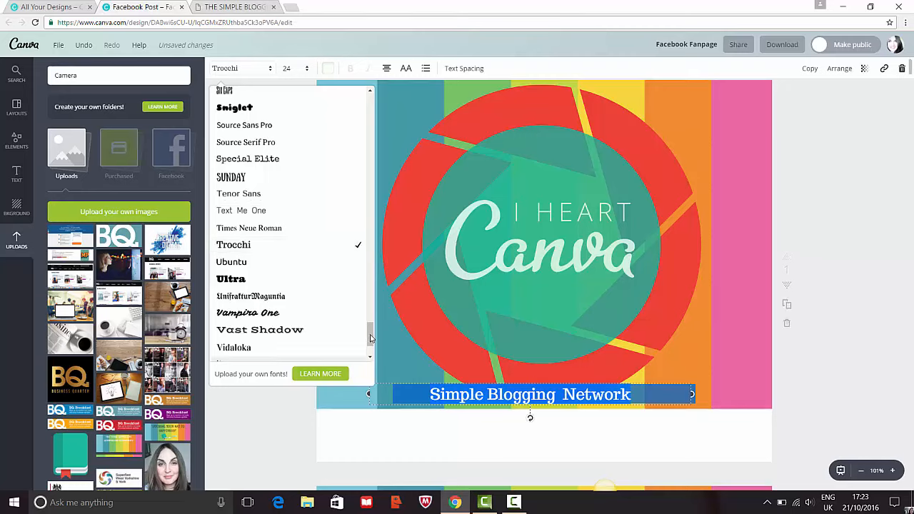
scroll(371, 347, down, 2)
scroll(371, 336, up, 1)
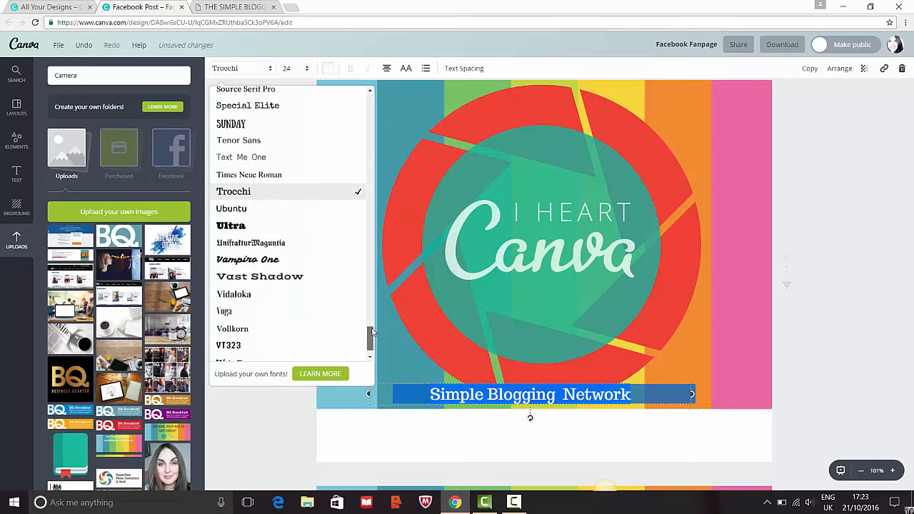
scroll(372, 321, up, 4)
drag(373, 323, 373, 331)
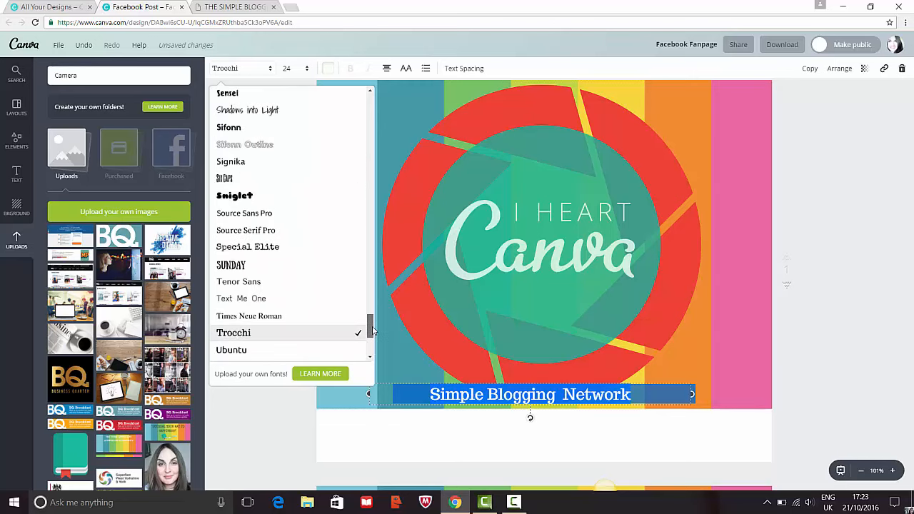
click(240, 247)
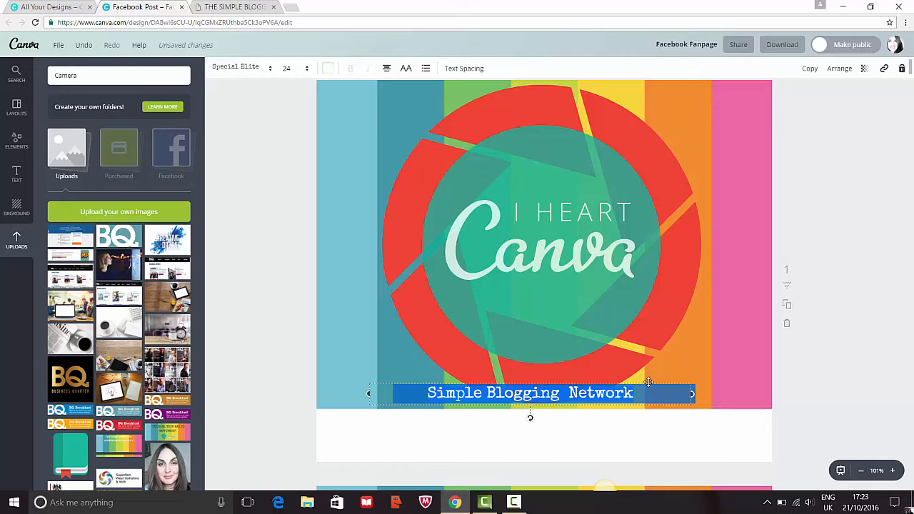
key(Escape)
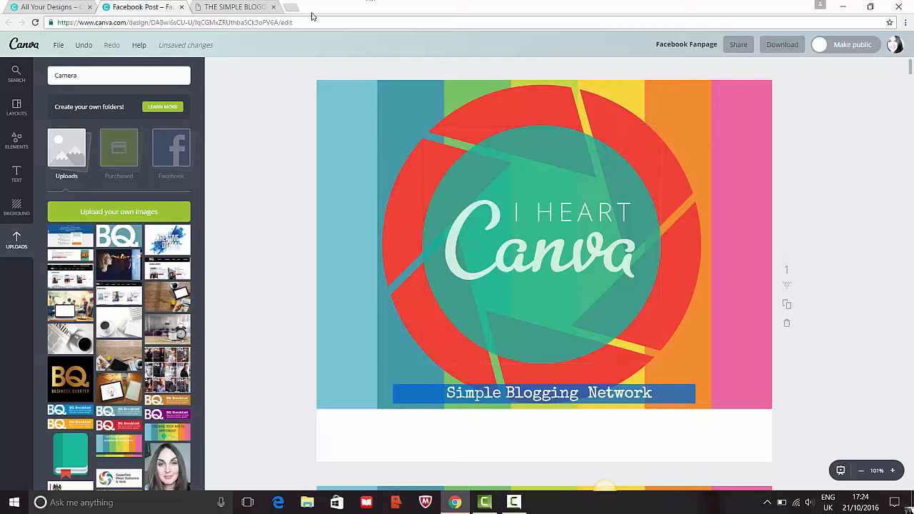
- Shrink the red shutter graphic and the "I Heart Canva" circle, and move both together near the middle of the striped background
click(490, 107)
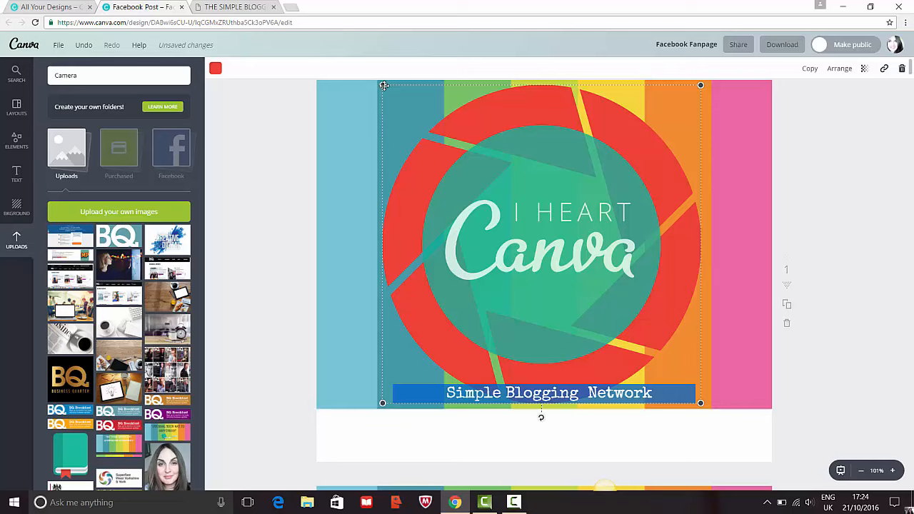
drag(384, 86, 424, 127)
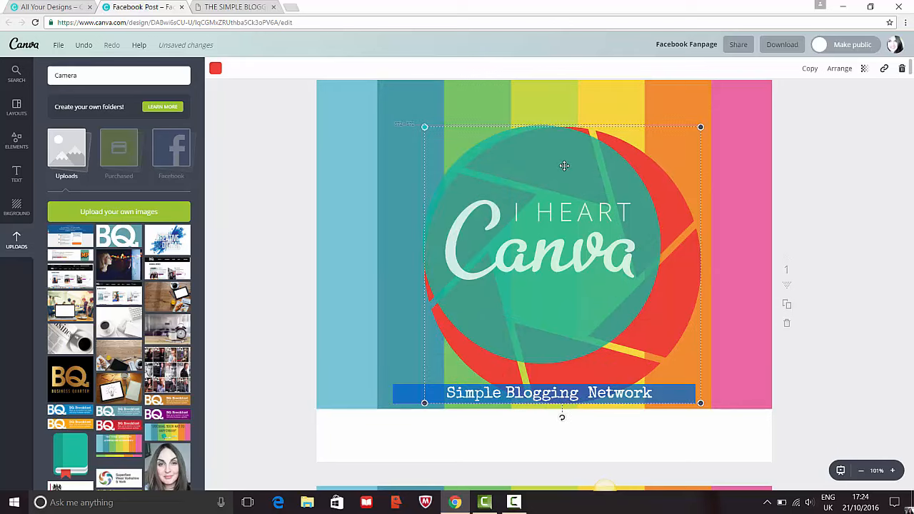
click(568, 304)
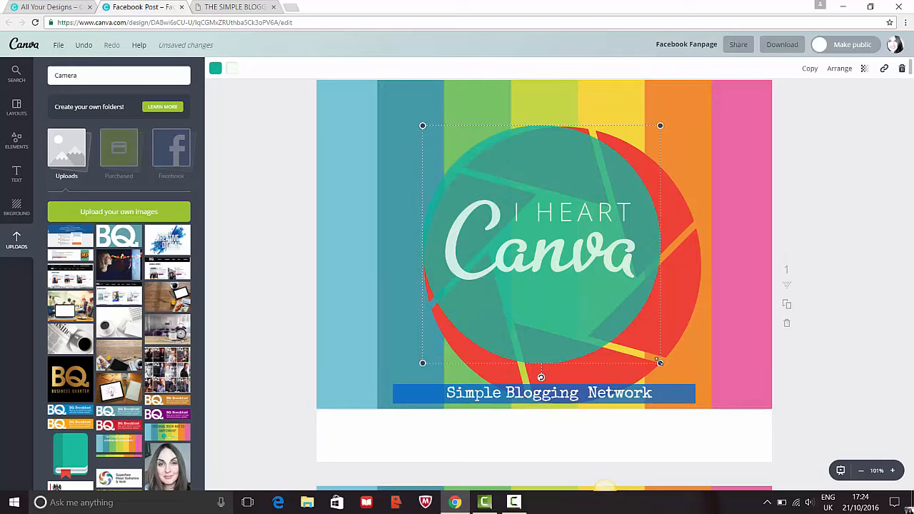
drag(658, 361, 622, 339)
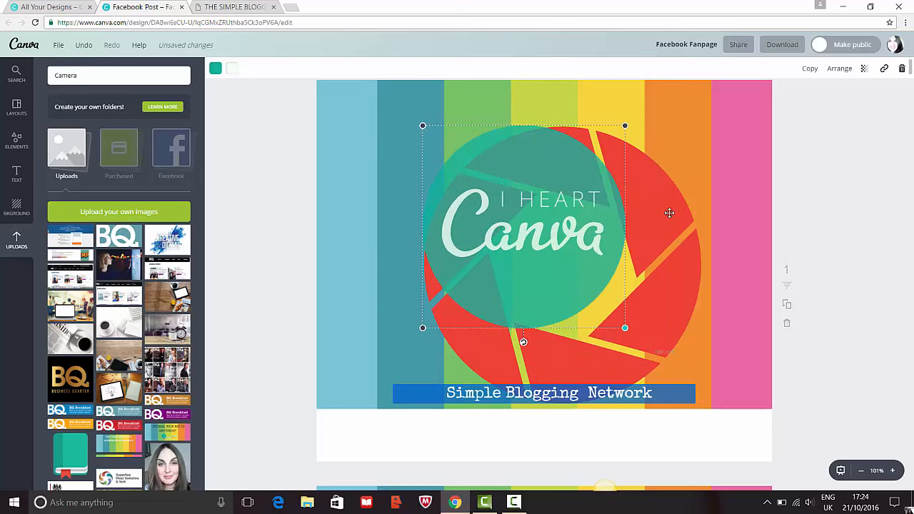
drag(647, 185, 582, 155)
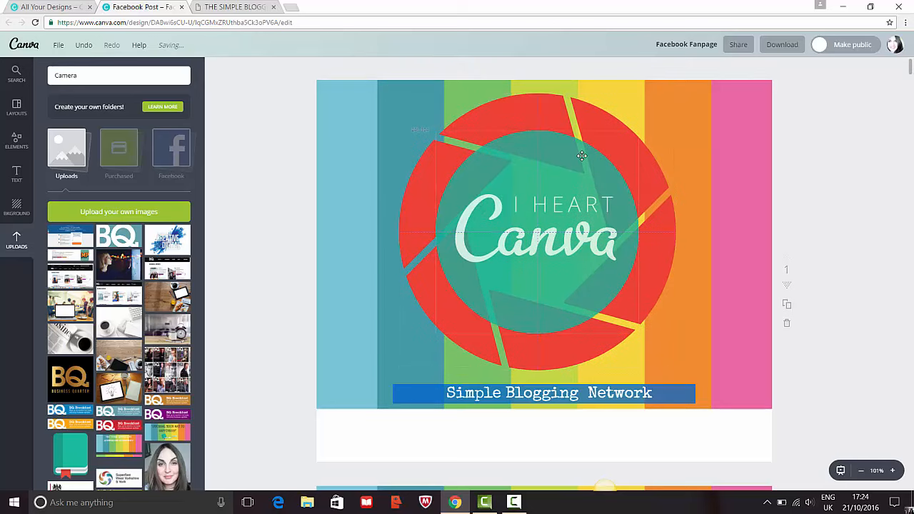
- Delete the red shutter graphic from behind the "I Heart Canva" circle
click(590, 112)
key(Delete)
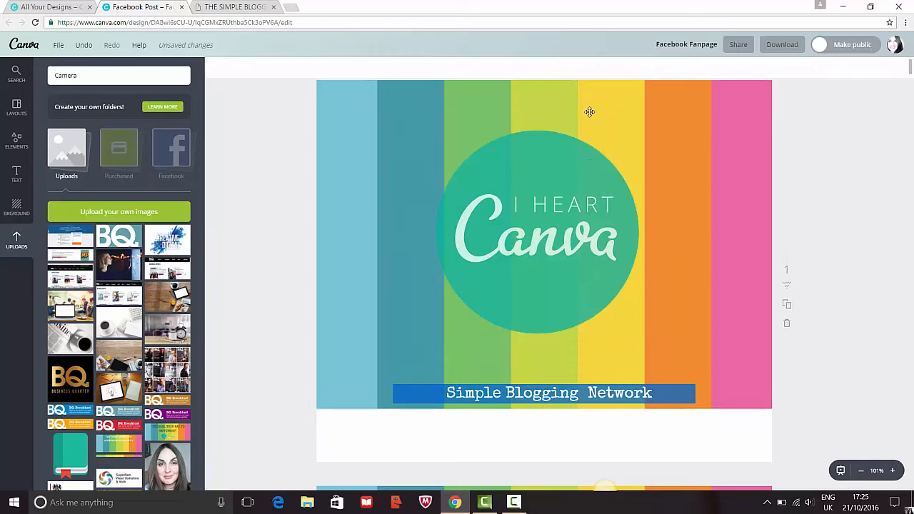
- Enlarge the "I Heart Canva" circle slightly until it is centred horizontally, and raise the captioned blue bar closer beneath it
click(603, 289)
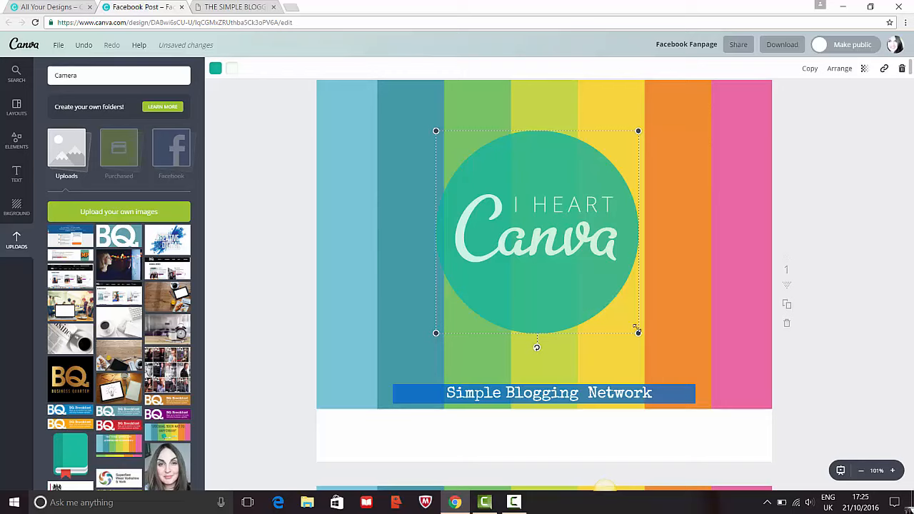
drag(637, 333, 660, 360)
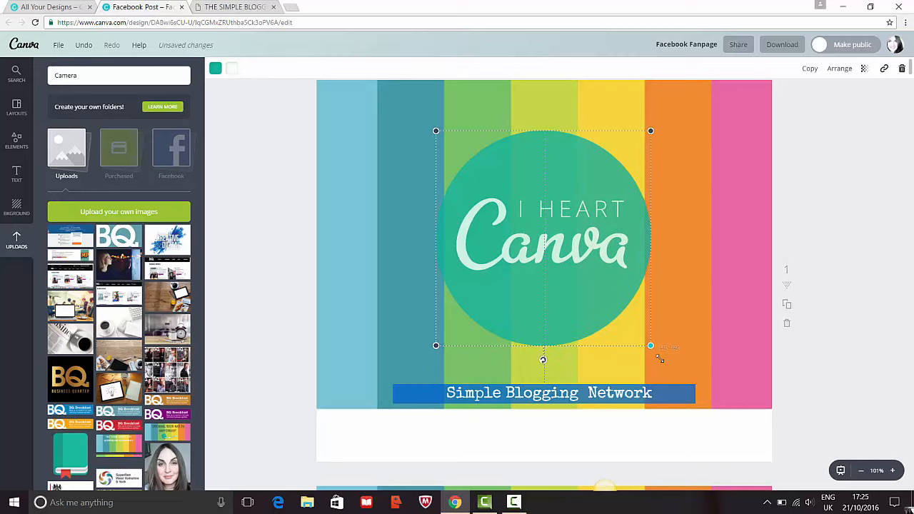
mouse_move(673, 392)
mouse_down()
mouse_move(667, 370)
mouse_move(680, 390)
mouse_move(679, 379)
mouse_up()
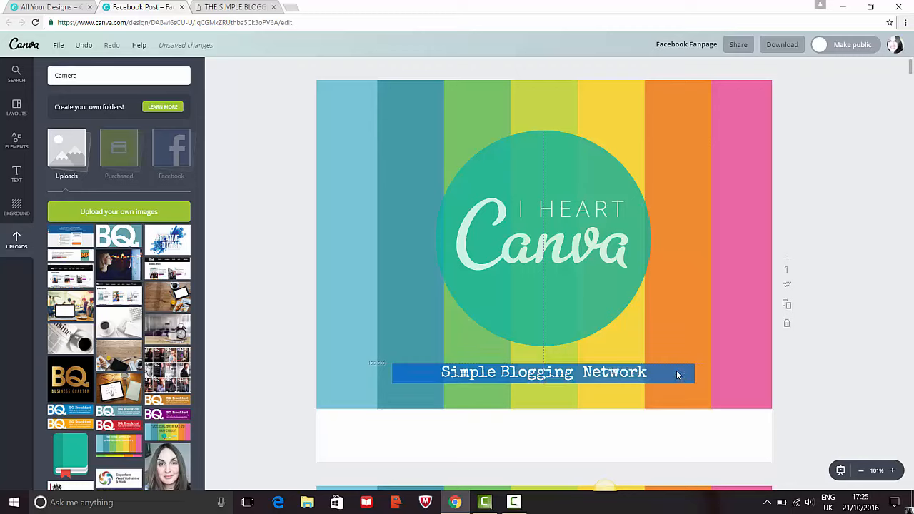
- Search the graphics for "heart icon" and add the free light-grey heart outline to the design
click(112, 74)
text(hearts)
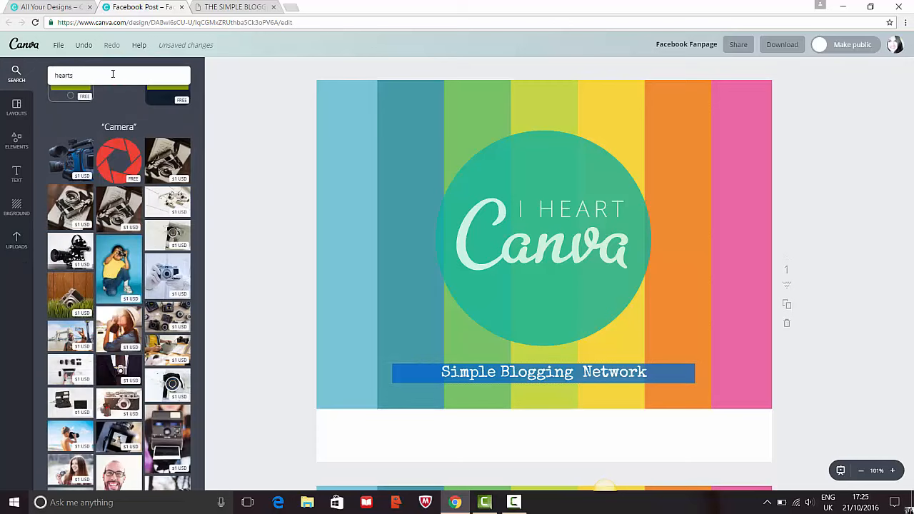
key(BackSpace)
text(icon)
key(Return)
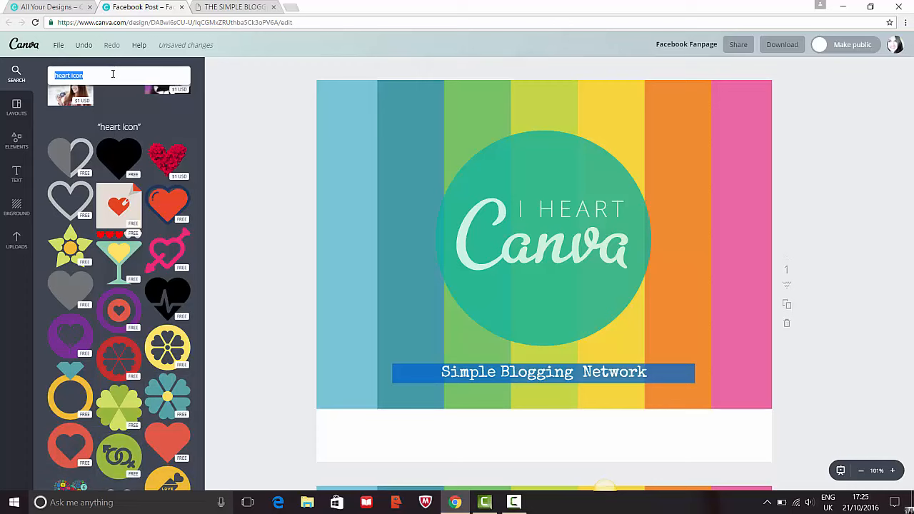
click(70, 200)
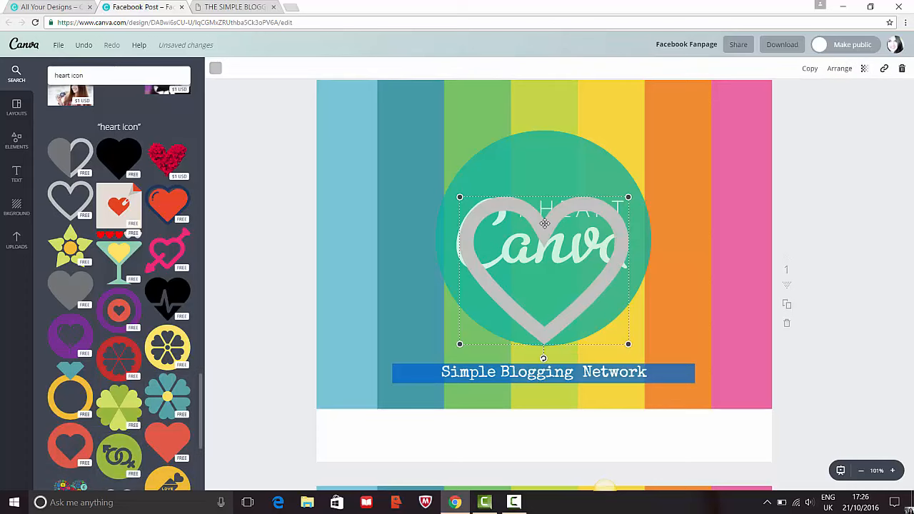
- Try enlarging and moving the grey heart outline so that it frames the "I Heart Canva" circle
drag(563, 206, 500, 145)
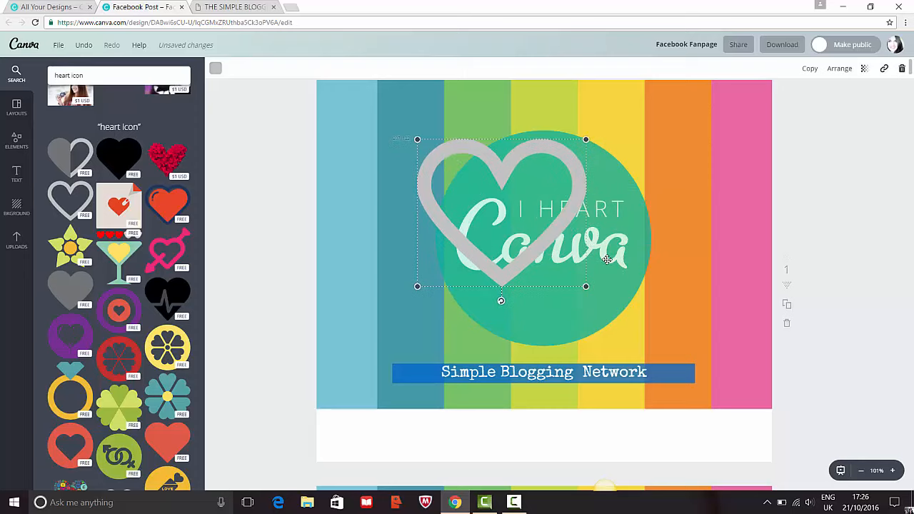
drag(602, 295, 670, 327)
drag(725, 345, 788, 376)
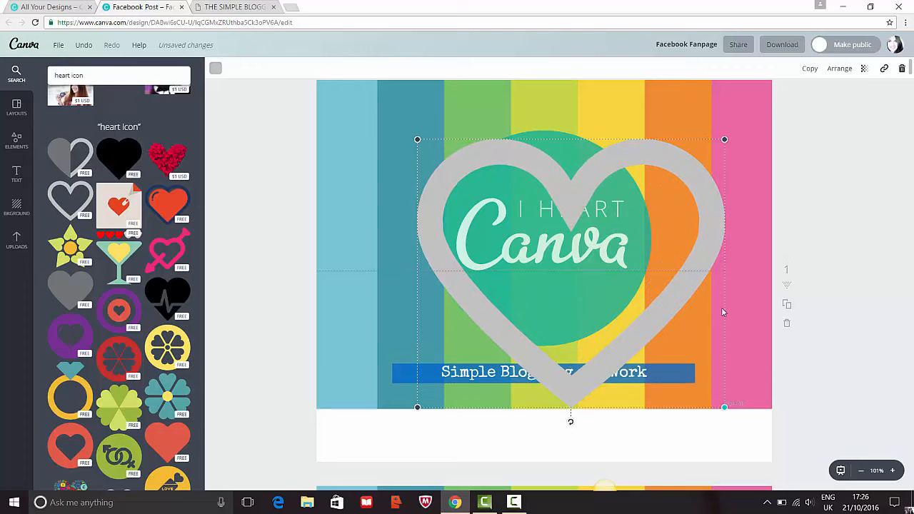
drag(645, 136, 647, 100)
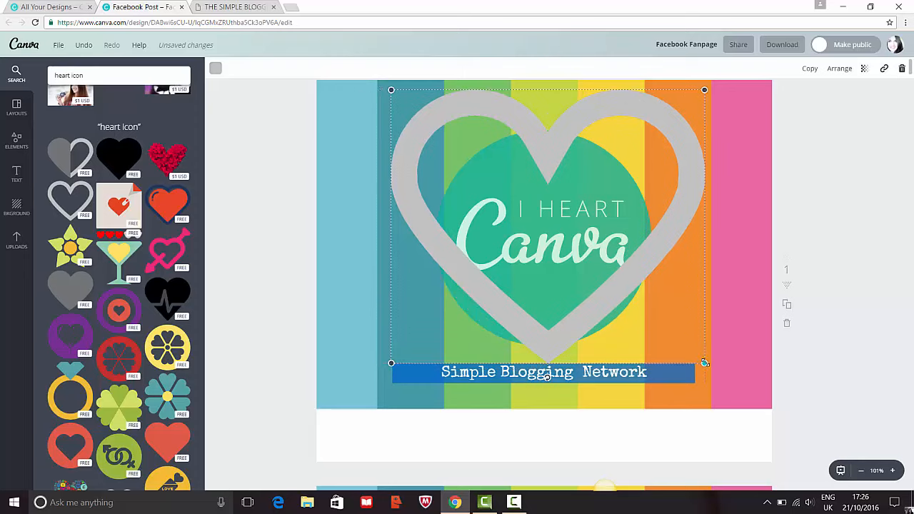
- Shrink the heart outline, tilt it anticlockwise and place it over the two blue stripes, up and left of the circle
drag(638, 336, 477, 212)
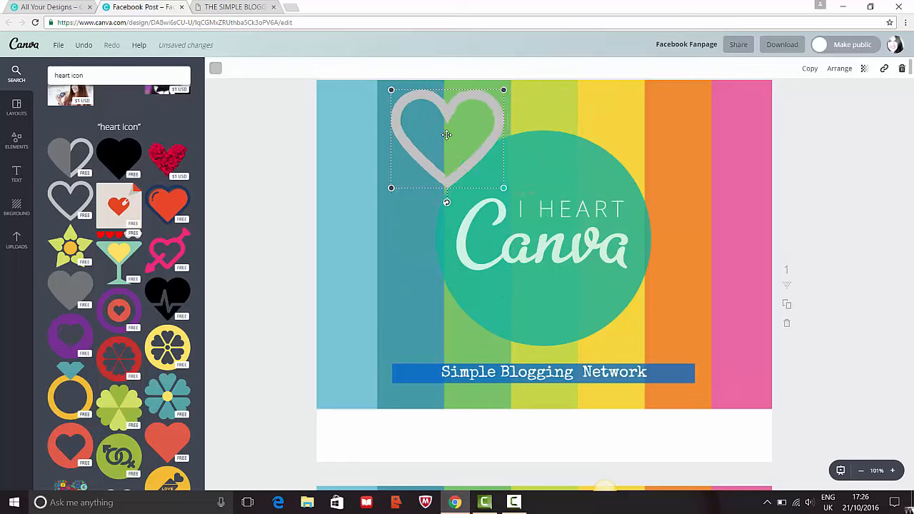
drag(446, 109, 361, 219)
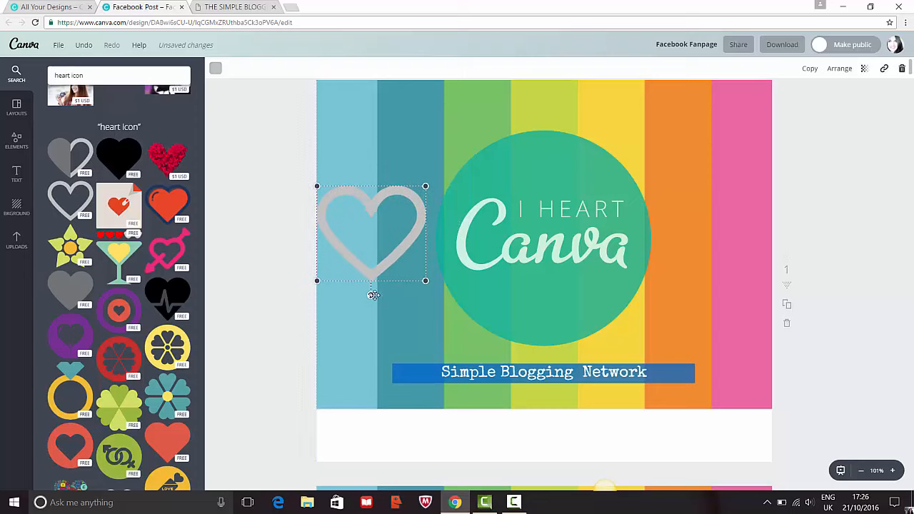
drag(372, 300, 390, 295)
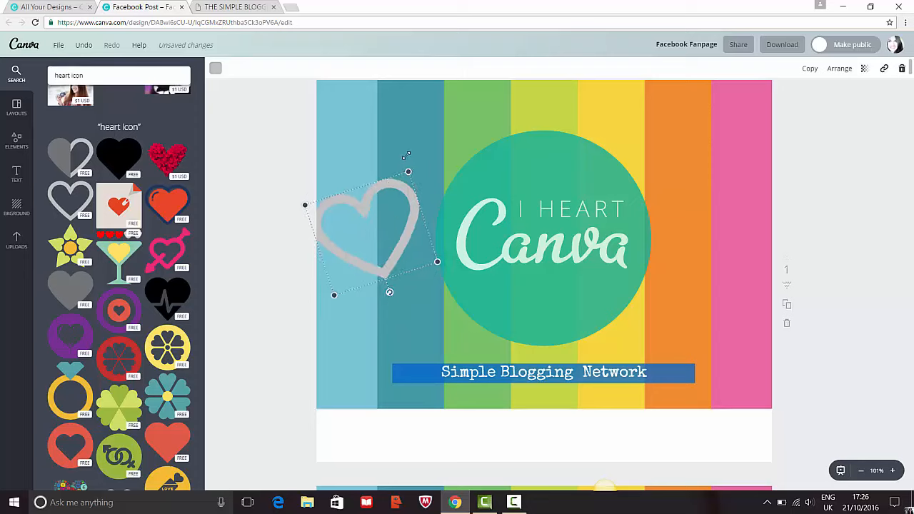
drag(394, 185, 414, 131)
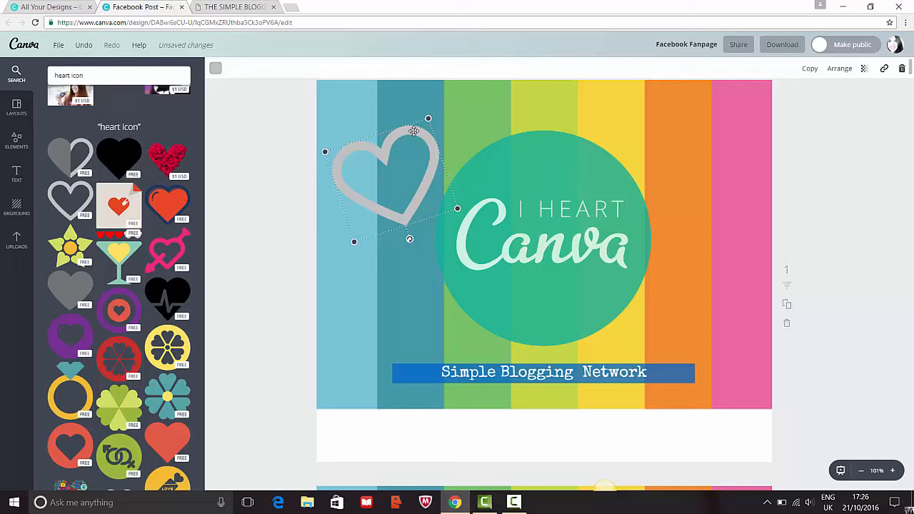
- Duplicate the heart outline, place the copy over the orange and pink stripes beside the circle and tilt it clockwise
click(810, 69)
drag(409, 149, 500, 163)
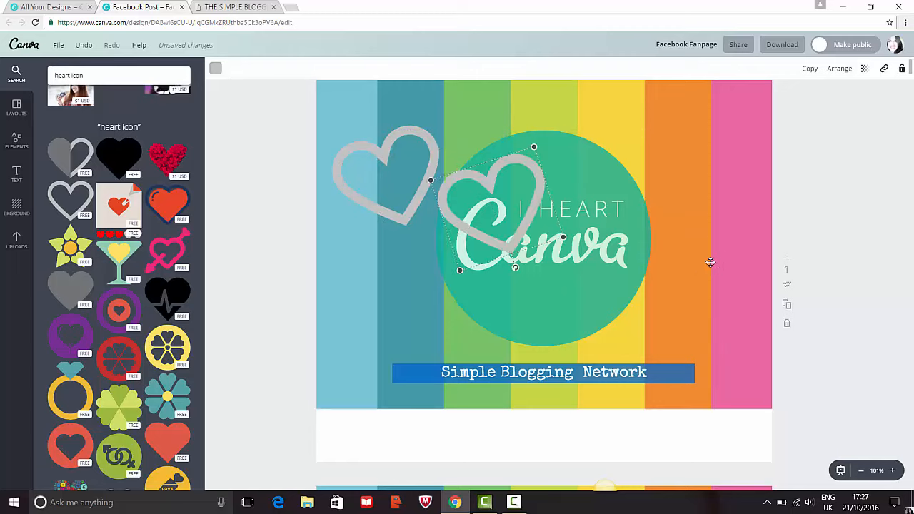
drag(711, 263, 698, 231)
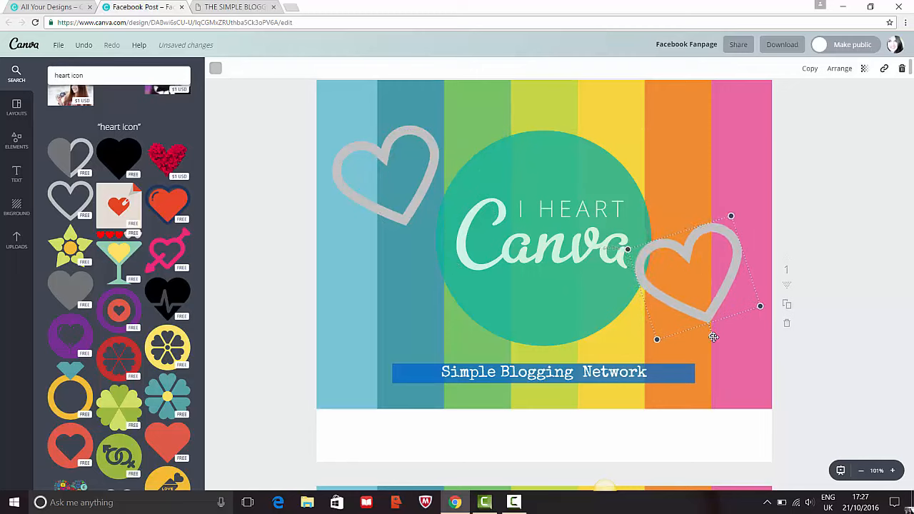
key(ctrl+z)
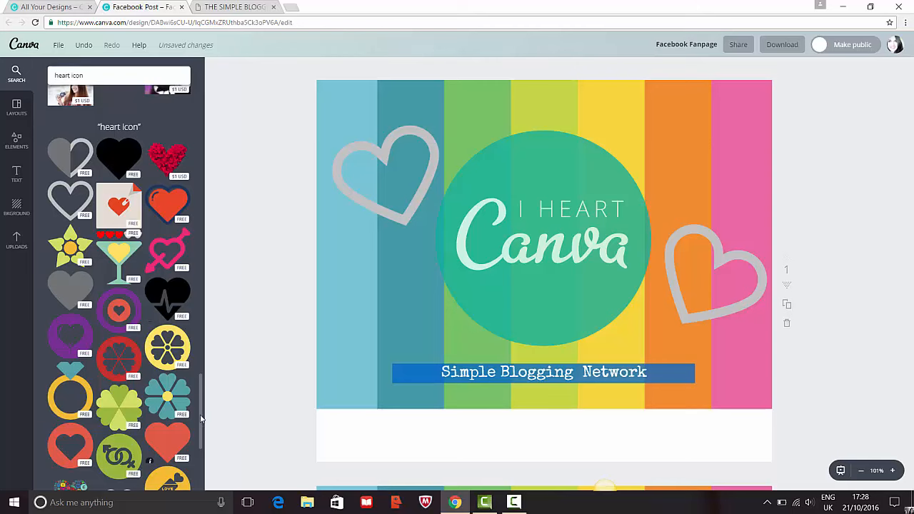
- Add the free red heart-and-arrow graphic from the "heart icon" results and place it just above the blue caption bar
scroll(200, 415, down, 2)
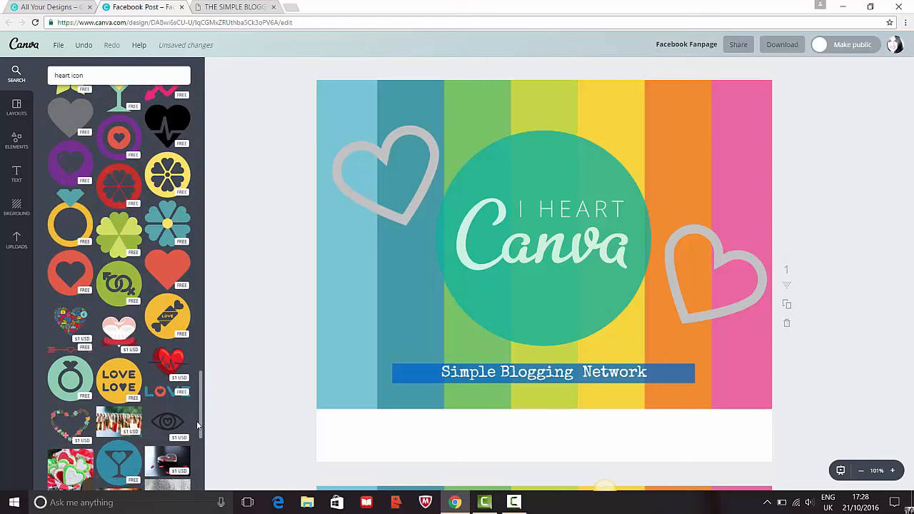
scroll(197, 424, down, 2)
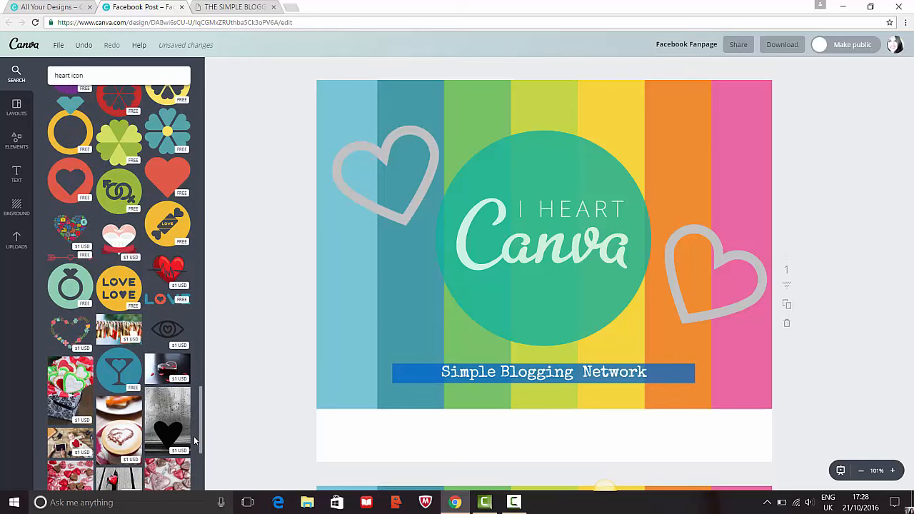
scroll(194, 436, up, 2)
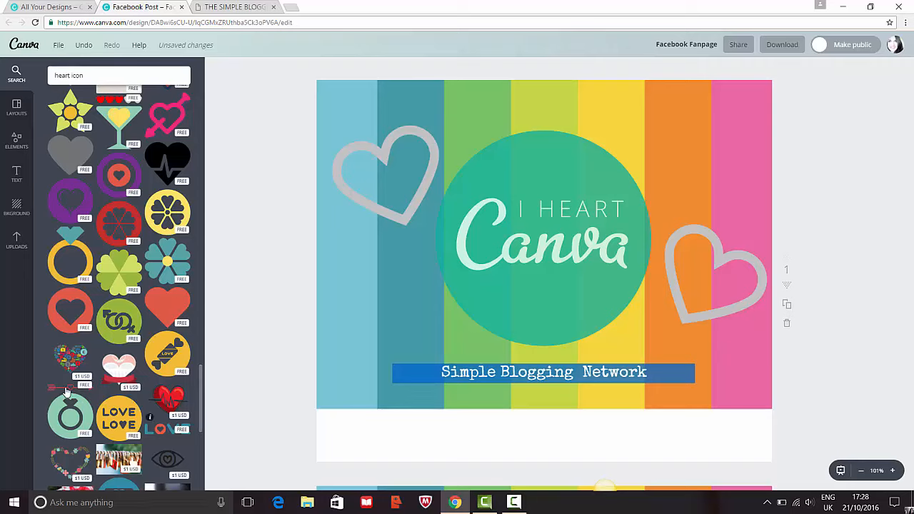
click(65, 391)
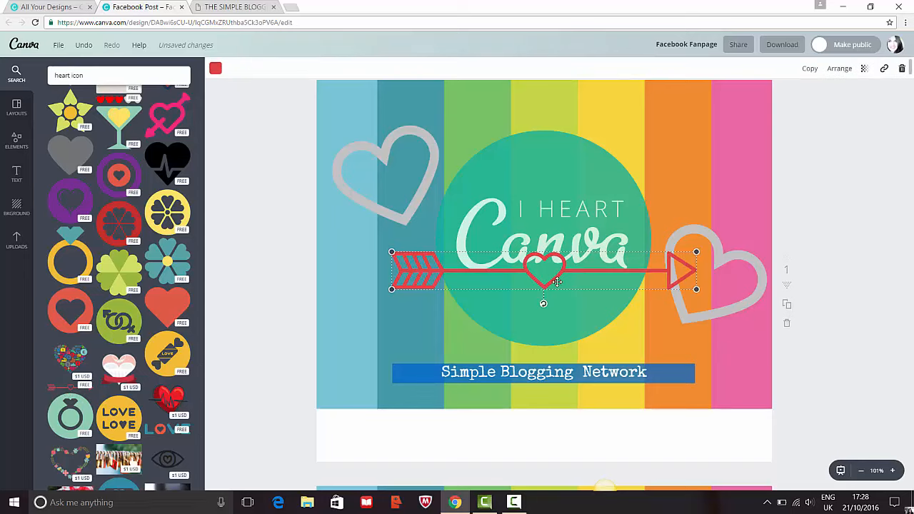
drag(557, 282, 571, 344)
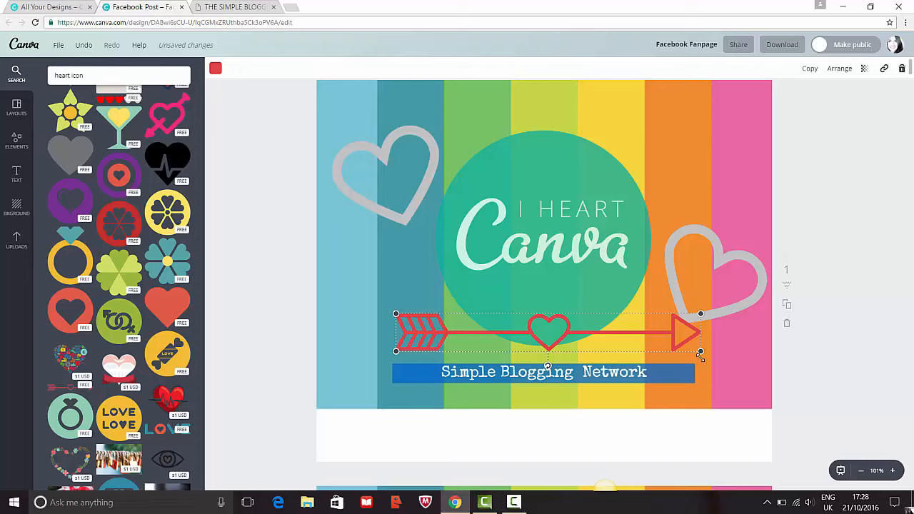
click(632, 323)
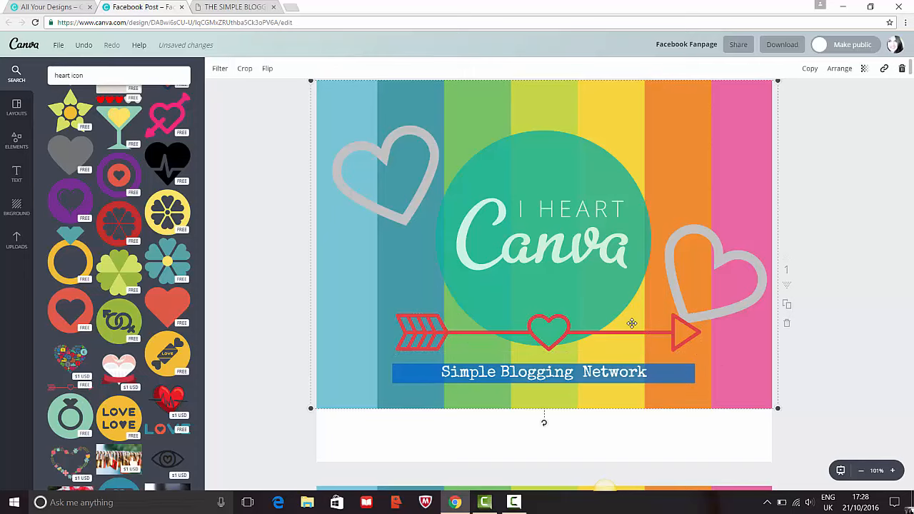
drag(633, 322, 637, 329)
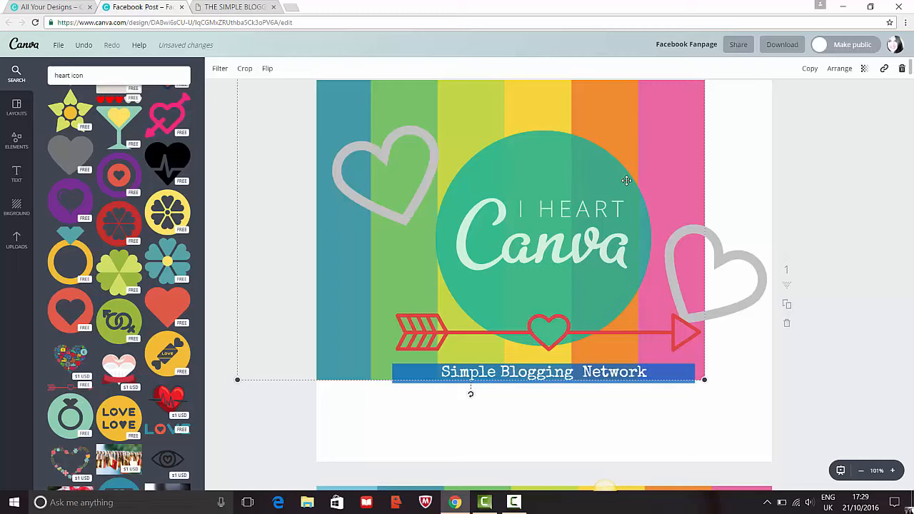
click(85, 47)
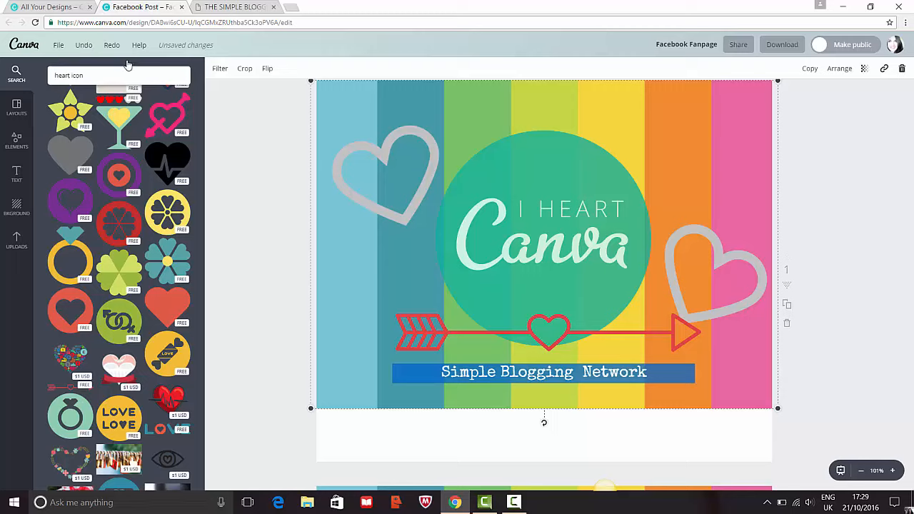
- Shrink the red arrow slightly and centre it horizontally between the "Canva" lettering and the blue caption bar
click(678, 339)
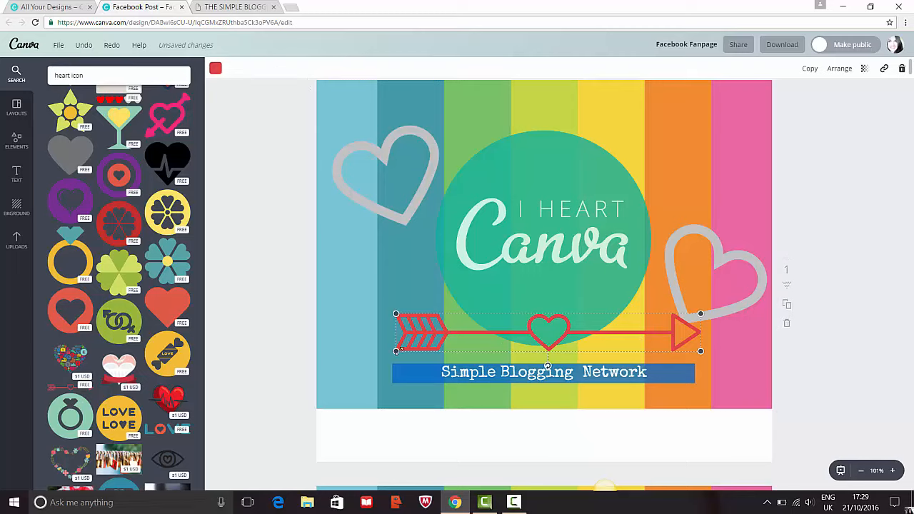
drag(396, 351, 434, 345)
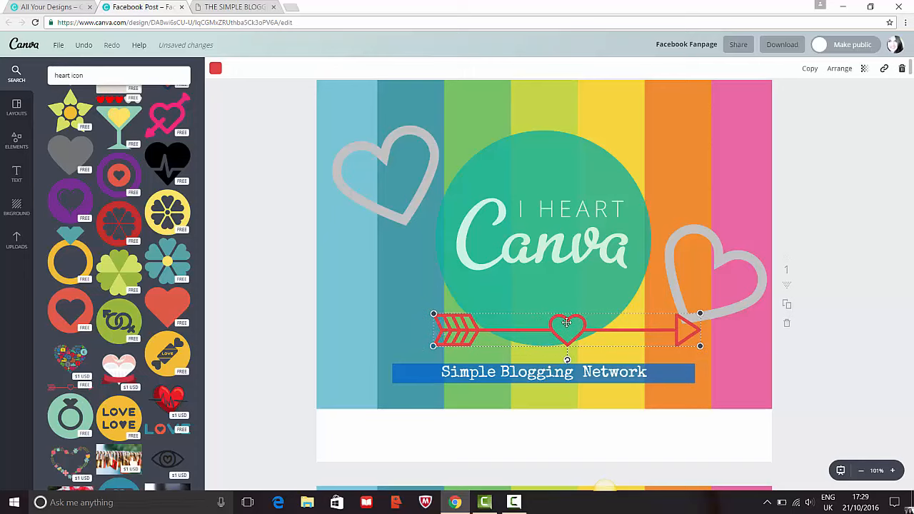
drag(566, 322, 546, 332)
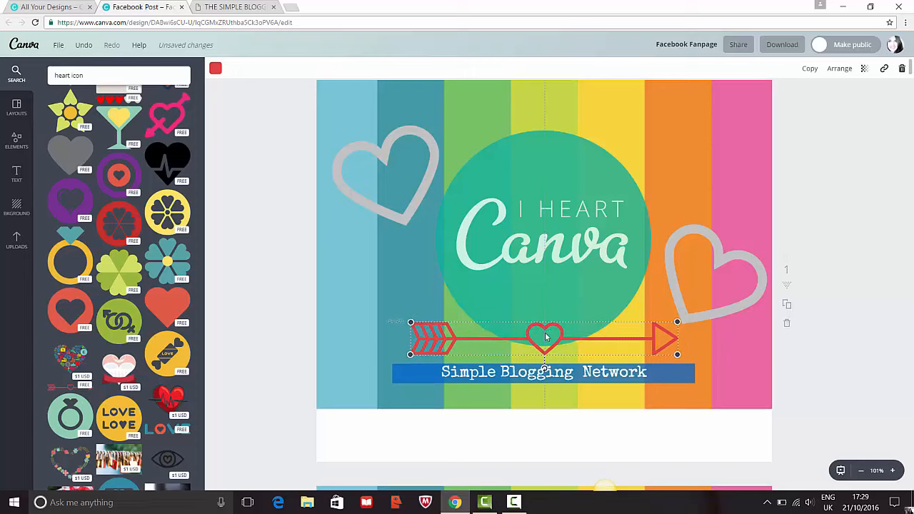
key(Down)
key(Down)
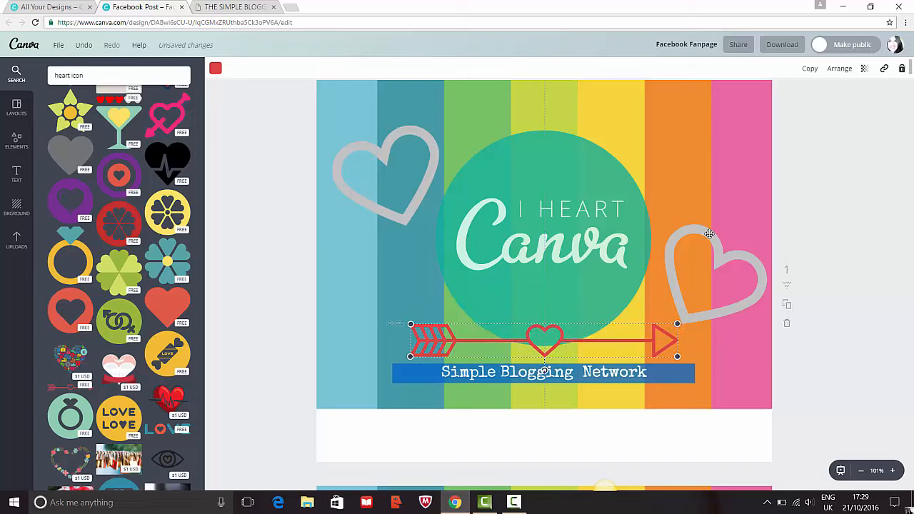
- Raise the grey heart over the orange and pink stripes slightly and nudge the red arrow a little right and down
click(707, 219)
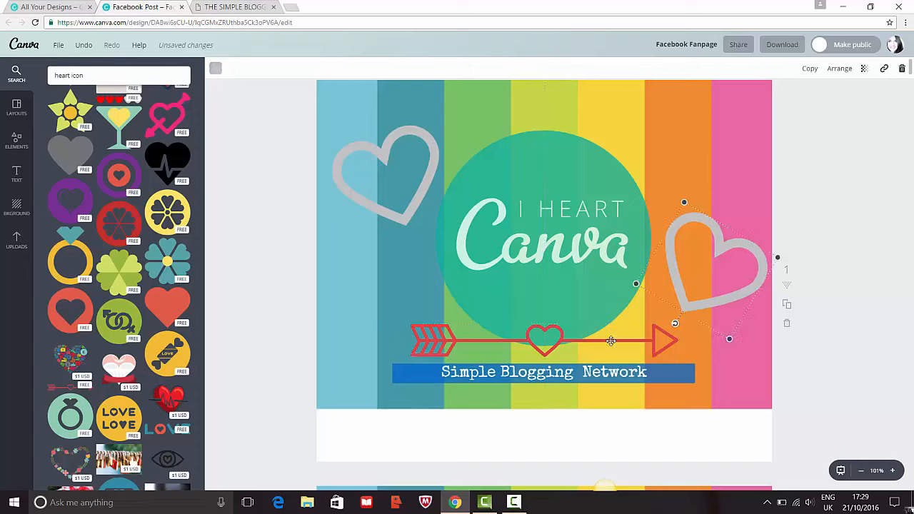
key(Right)
key(Right)
key(Right)
key(Right)
key(Right)
key(Right)
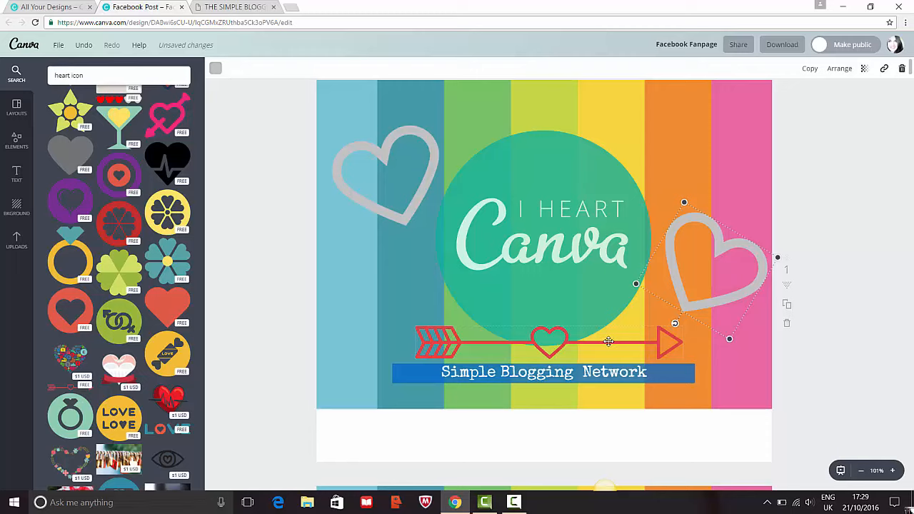
key(Escape)
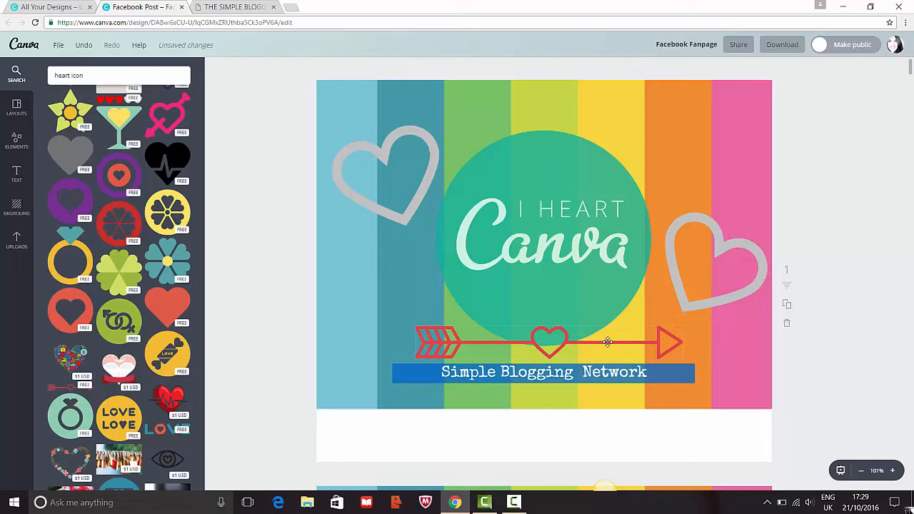
click(607, 343)
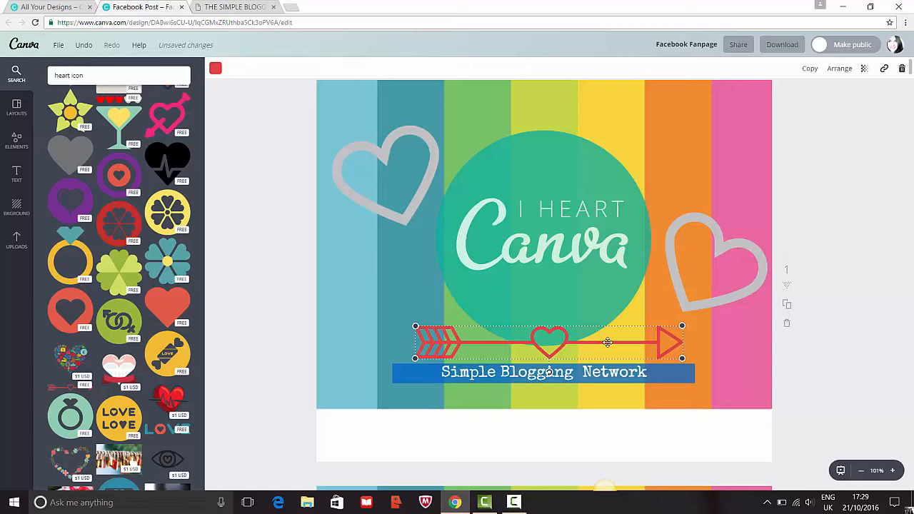
- Browse the available layouts, shapes, text styles, backgrounds and uploaded images
click(14, 108)
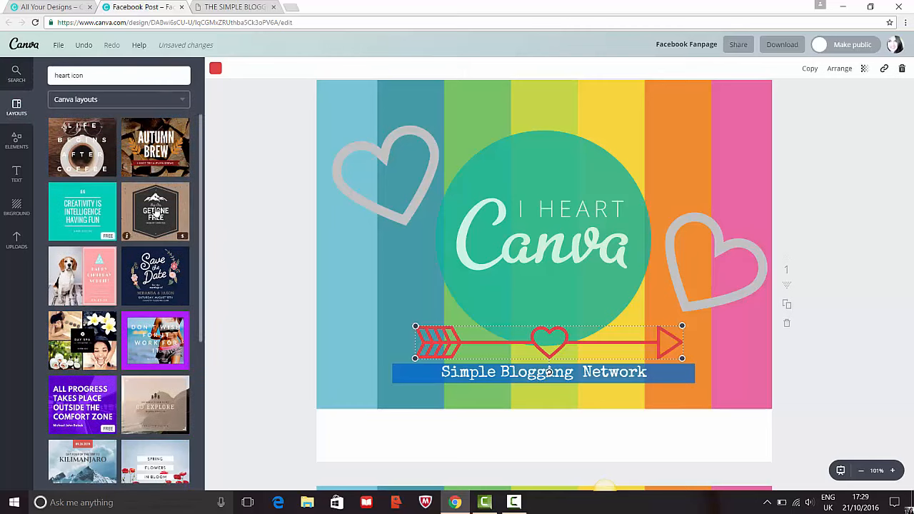
click(23, 143)
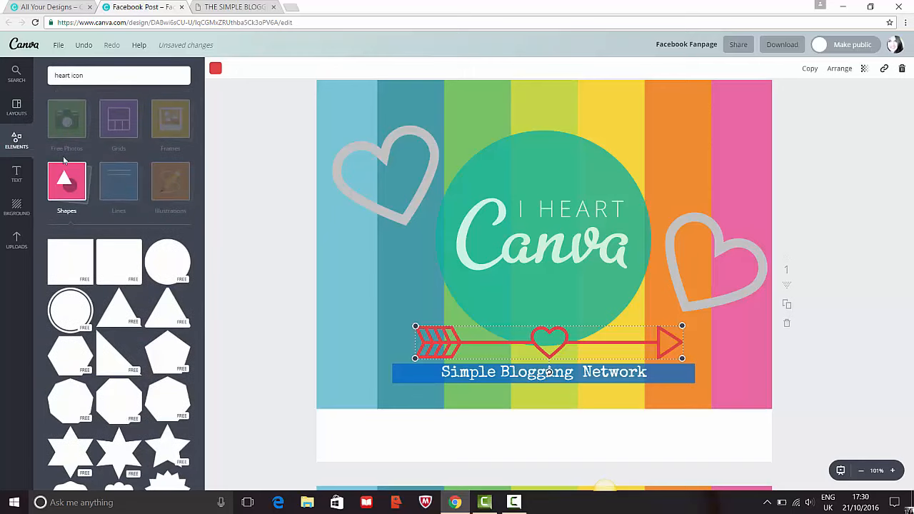
drag(202, 131, 188, 447)
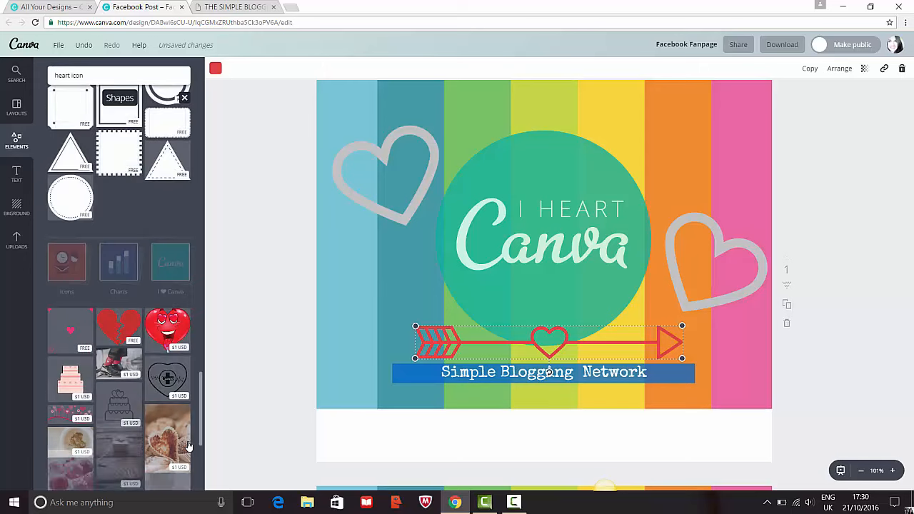
scroll(189, 436, down, 5)
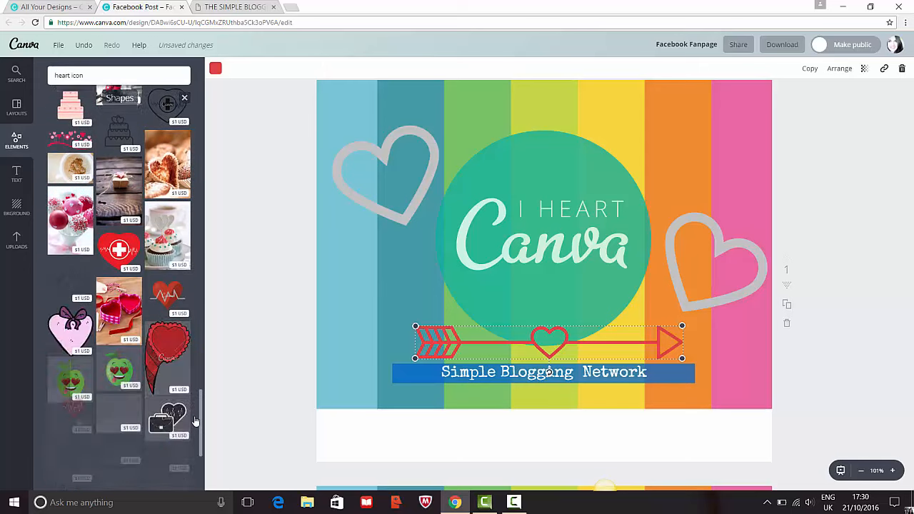
scroll(195, 421, up, 15)
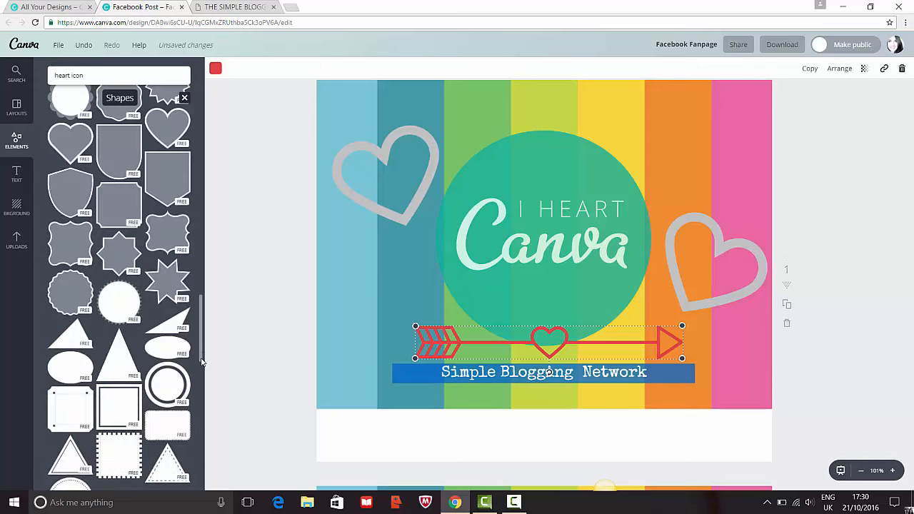
click(18, 171)
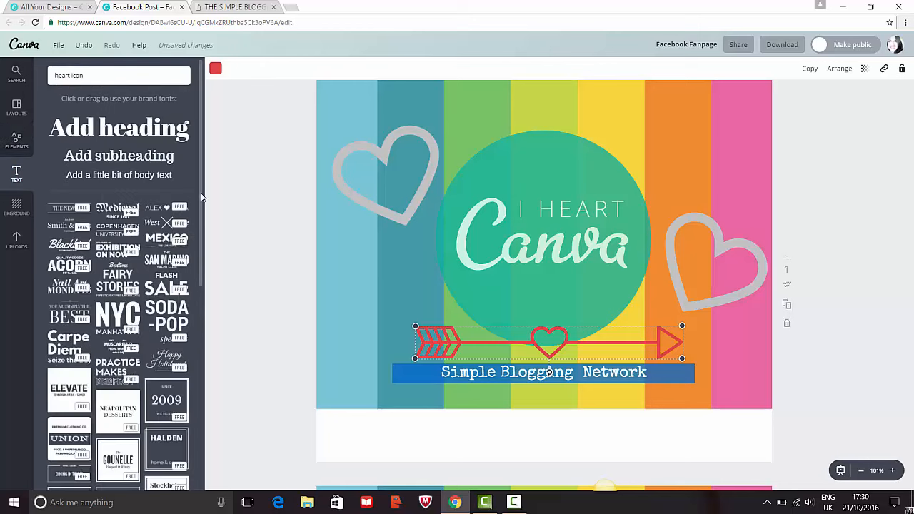
scroll(194, 286, down, 5)
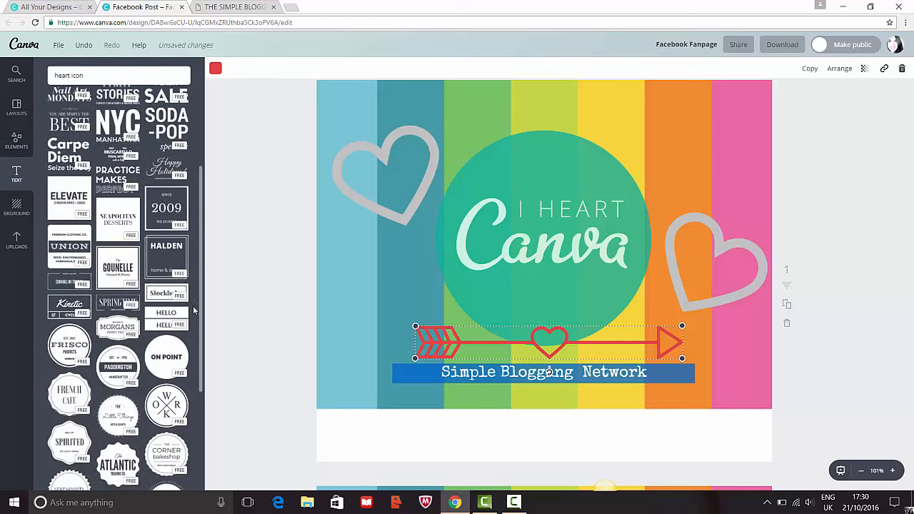
scroll(193, 306, down, 4)
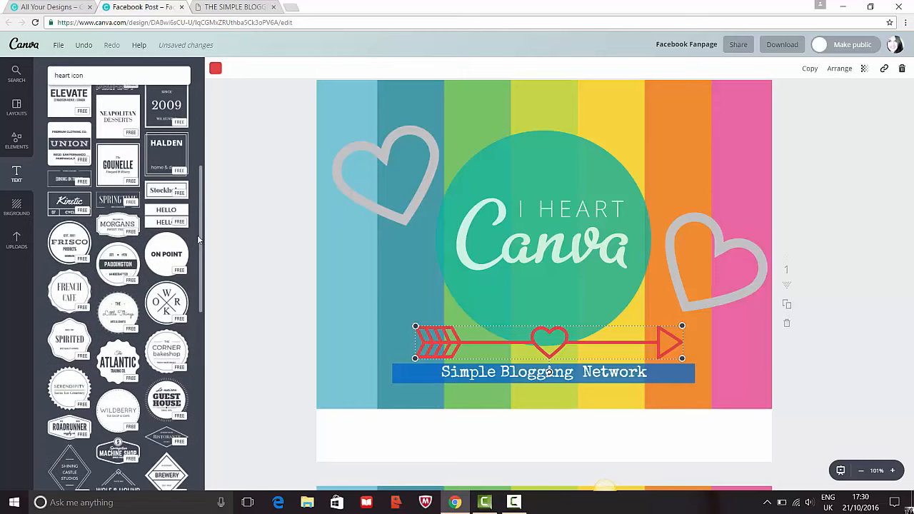
scroll(197, 235, up, 8)
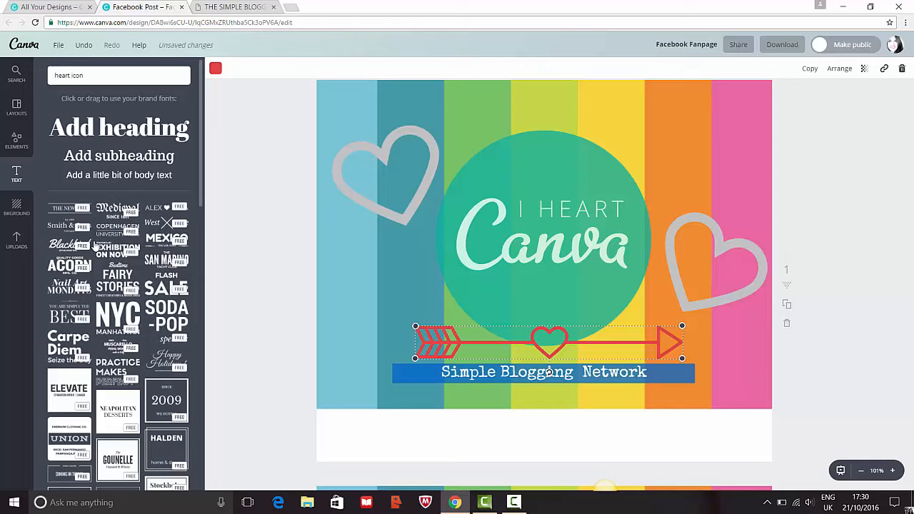
click(16, 207)
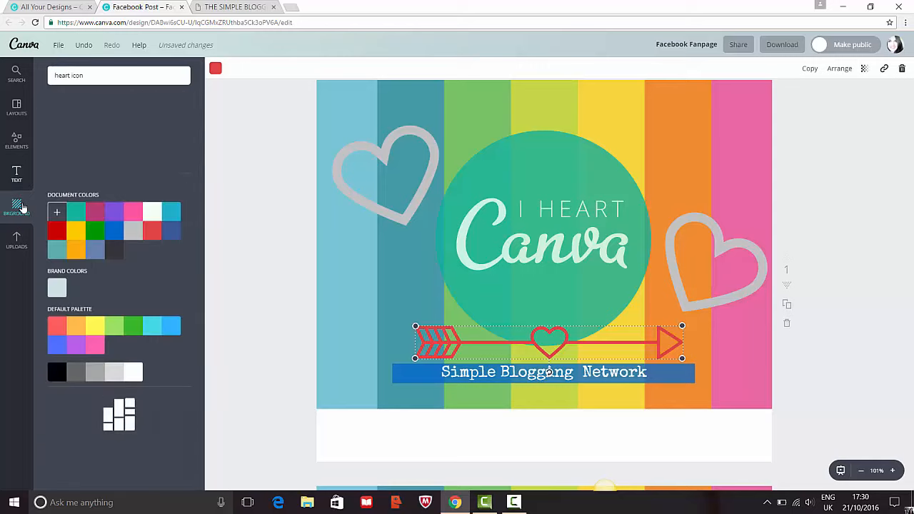
scroll(204, 236, down, 2)
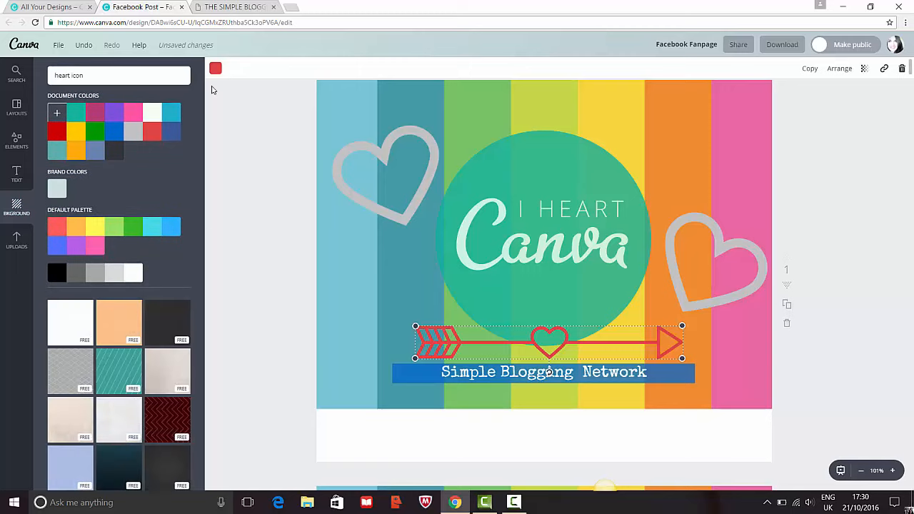
scroll(192, 193, down, 1)
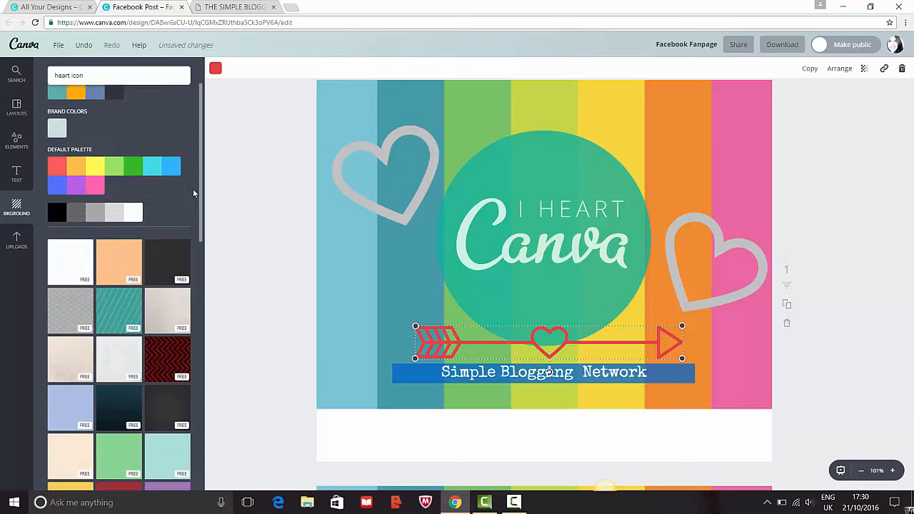
scroll(193, 193, down, 5)
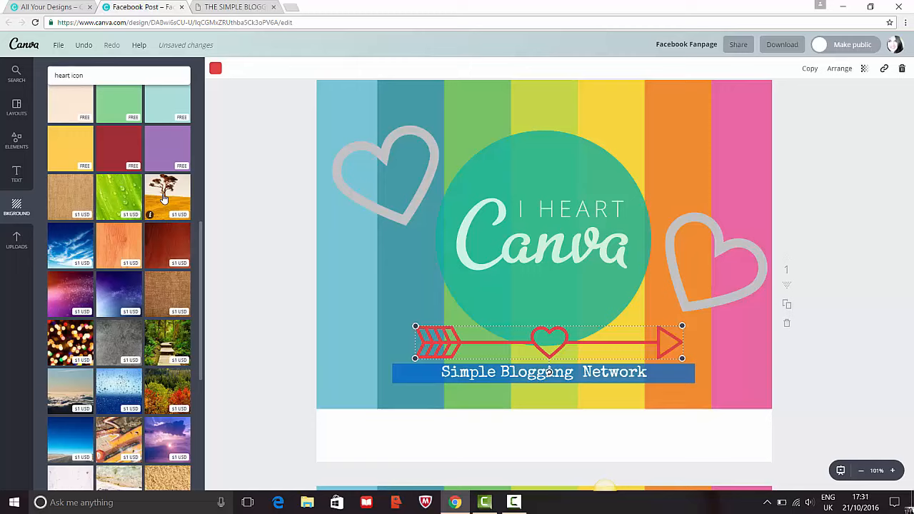
click(23, 246)
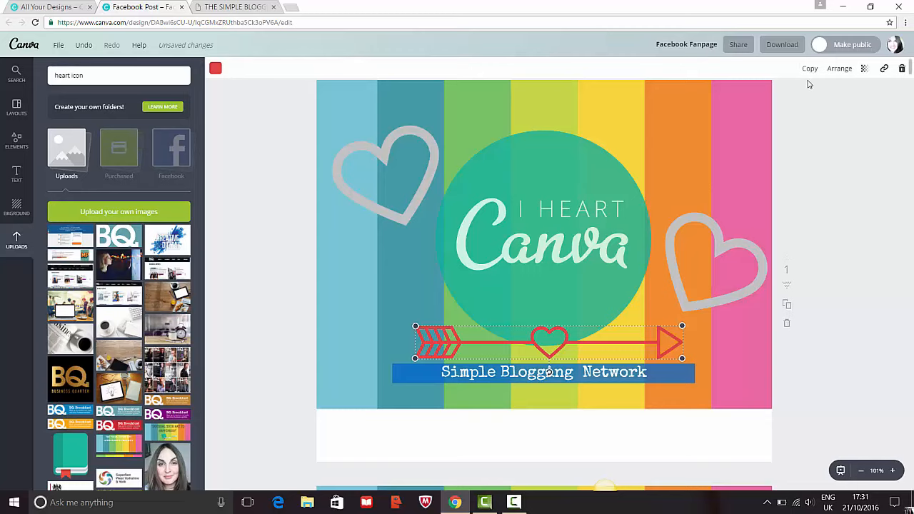
- Examine the design's sharing options and the file types offered for downloading it
click(739, 45)
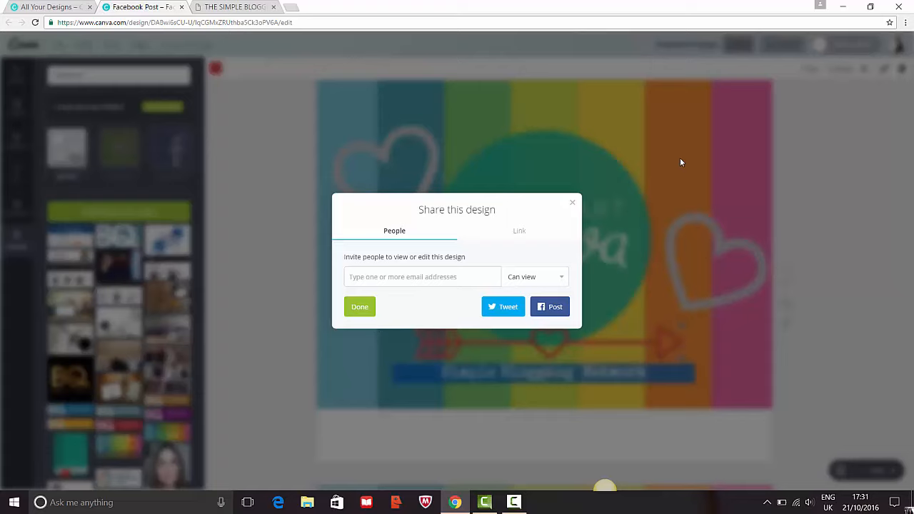
click(575, 205)
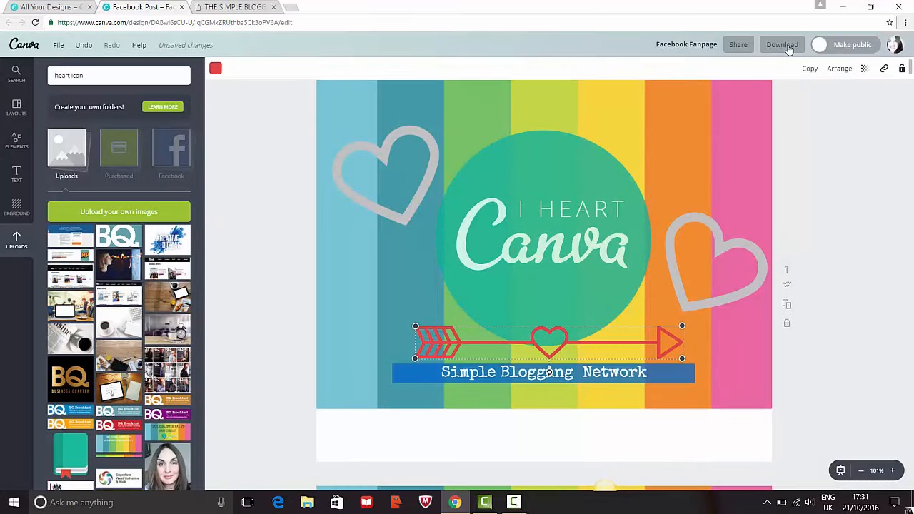
click(786, 45)
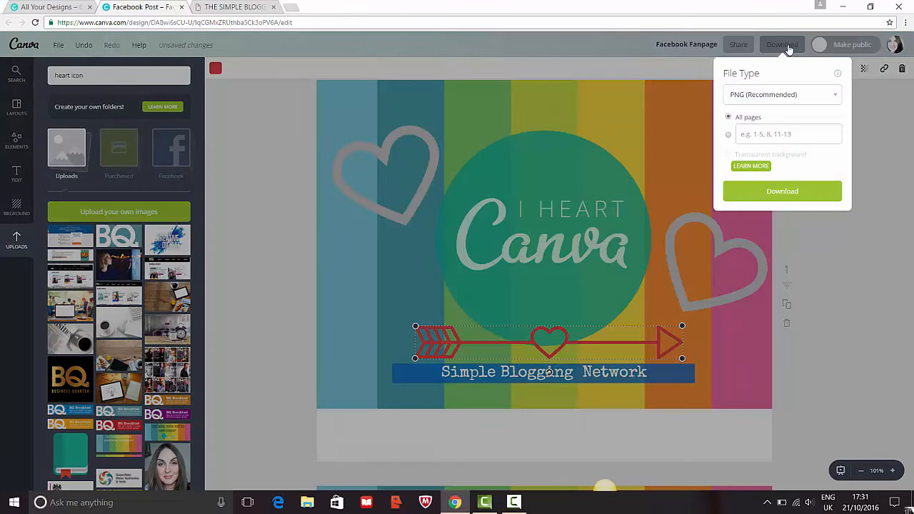
click(831, 99)
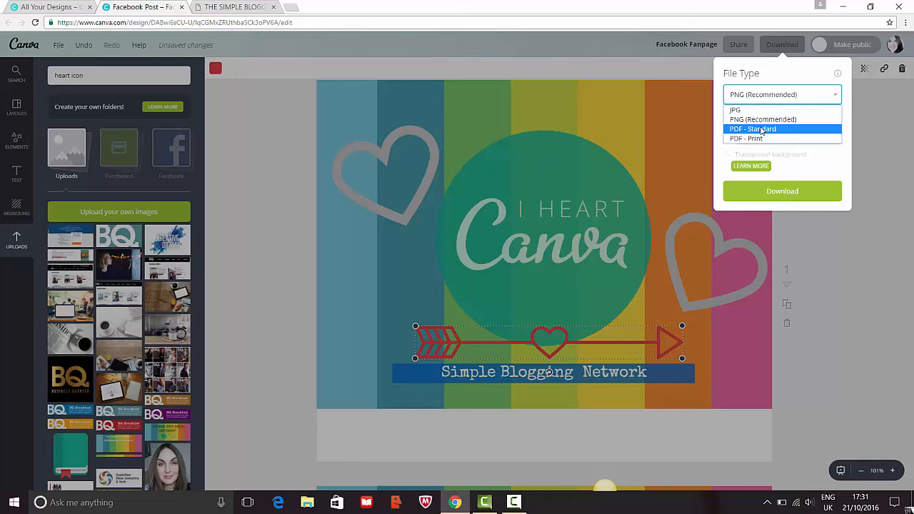
click(893, 134)
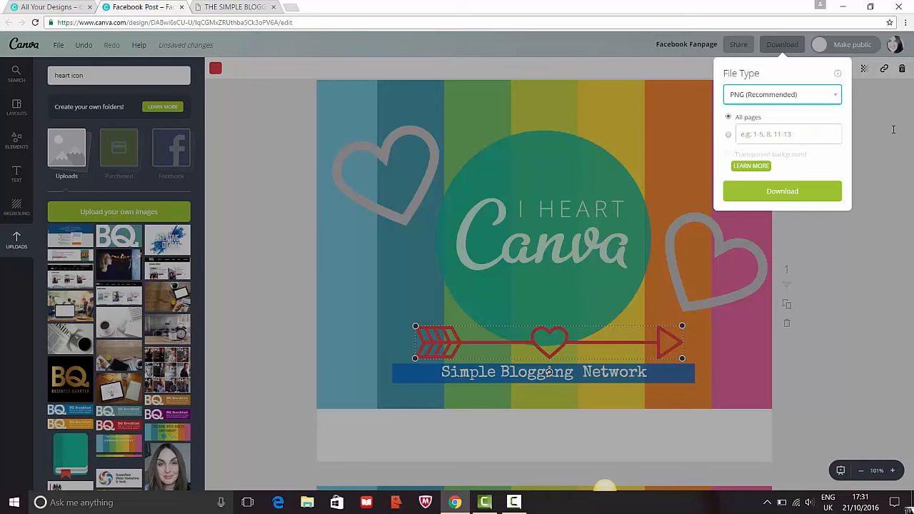
- Download only page 1 of the design as a PNG file
click(893, 134)
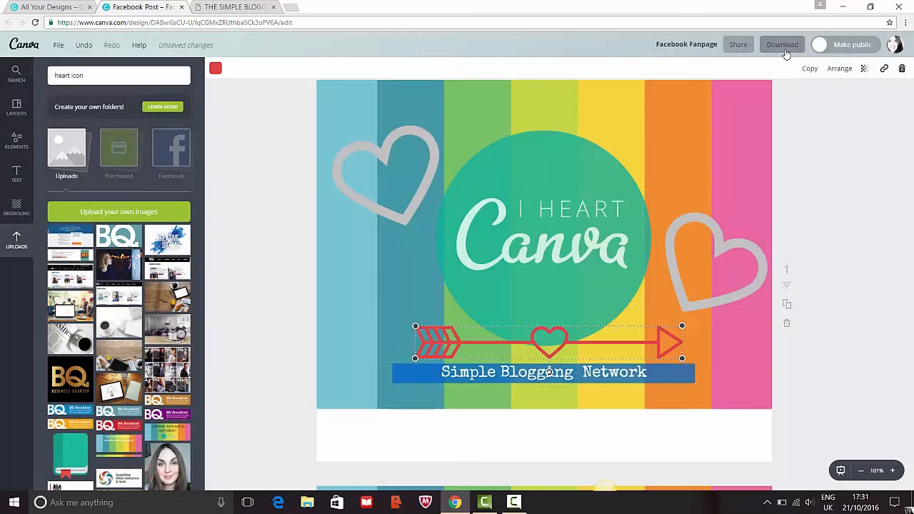
click(783, 46)
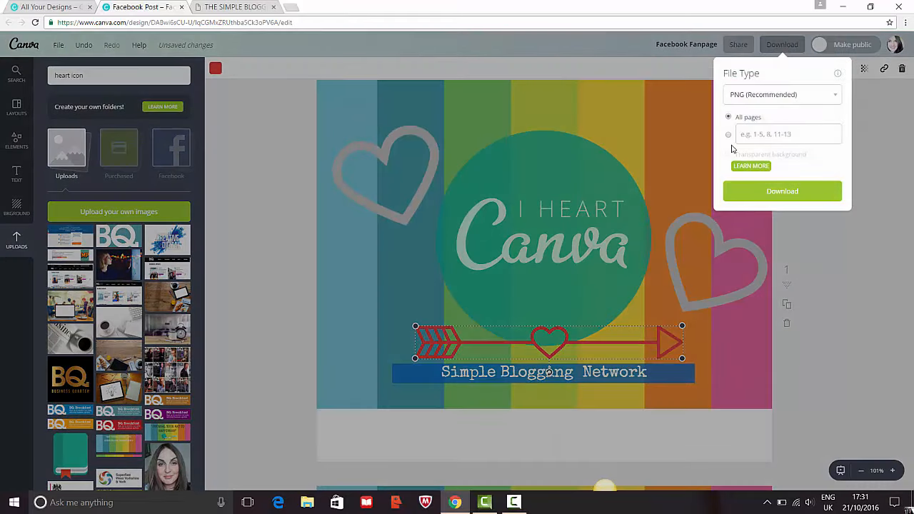
click(729, 135)
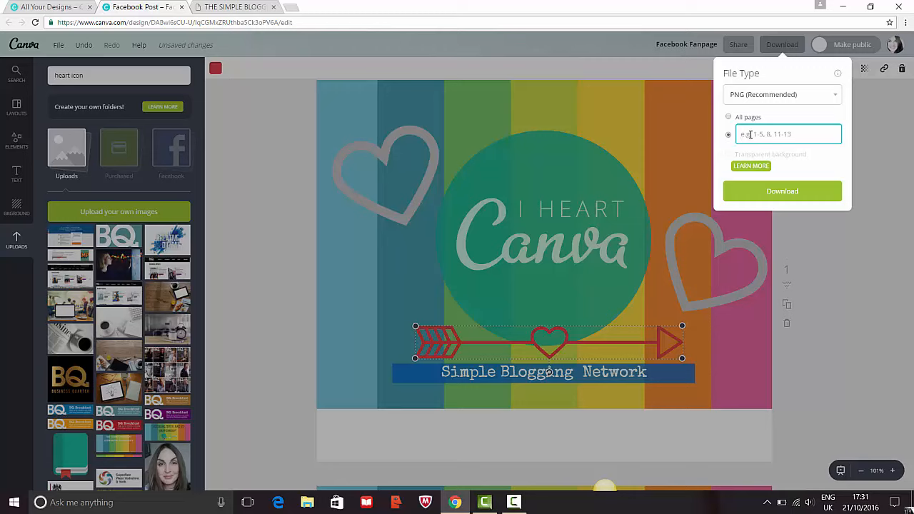
text(1)
click(775, 191)
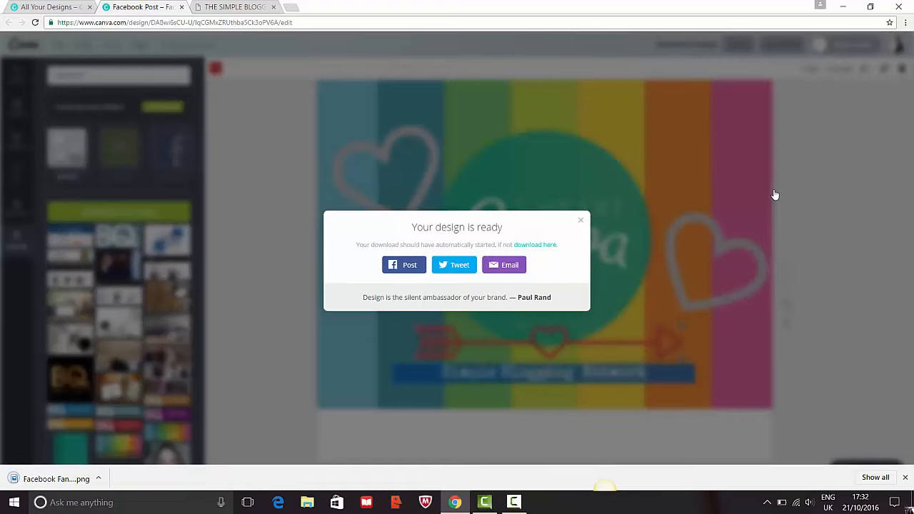
- Locate the downloaded "Facebook Fanpage (3)" image in its folder and copy it into Documents > SBN > Community Images
click(100, 480)
click(122, 444)
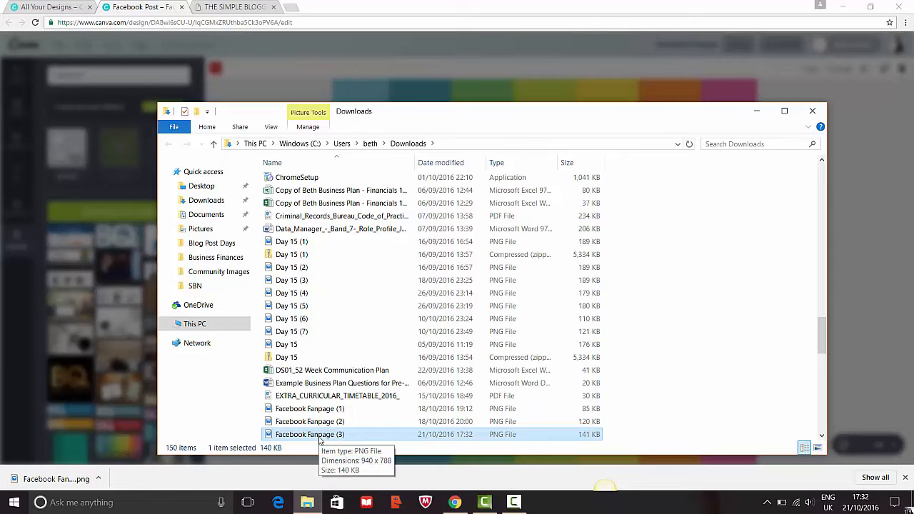
right_click(320, 436)
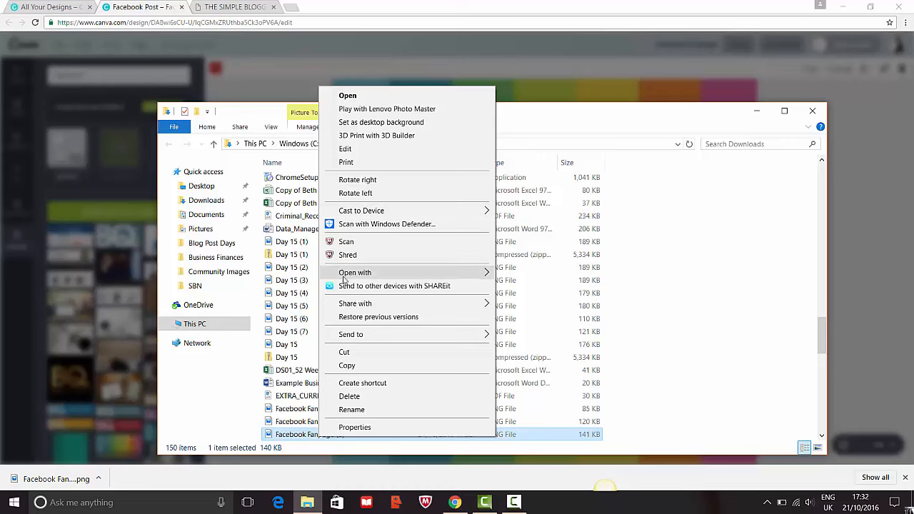
click(350, 366)
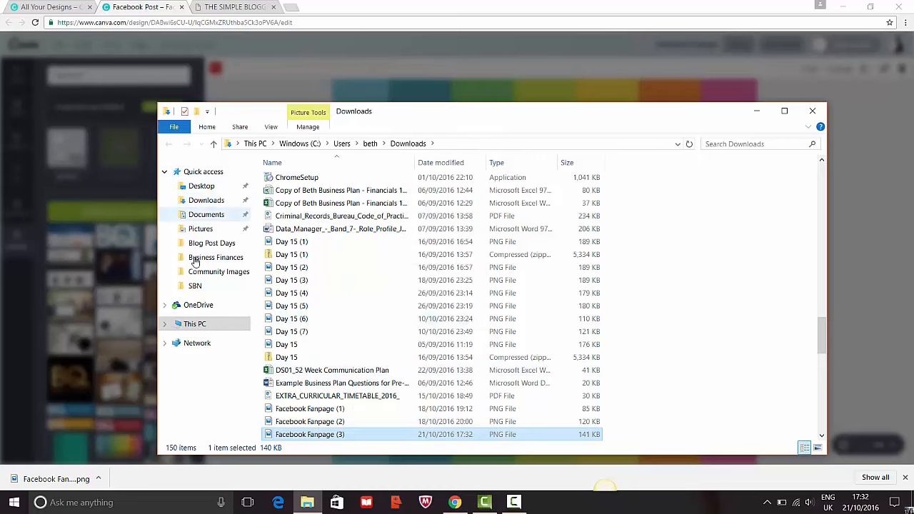
click(196, 286)
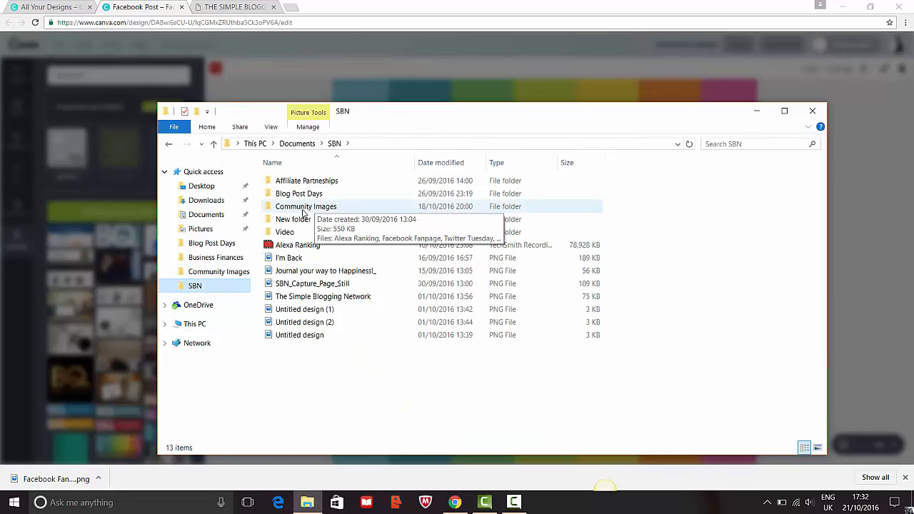
double_click(326, 208)
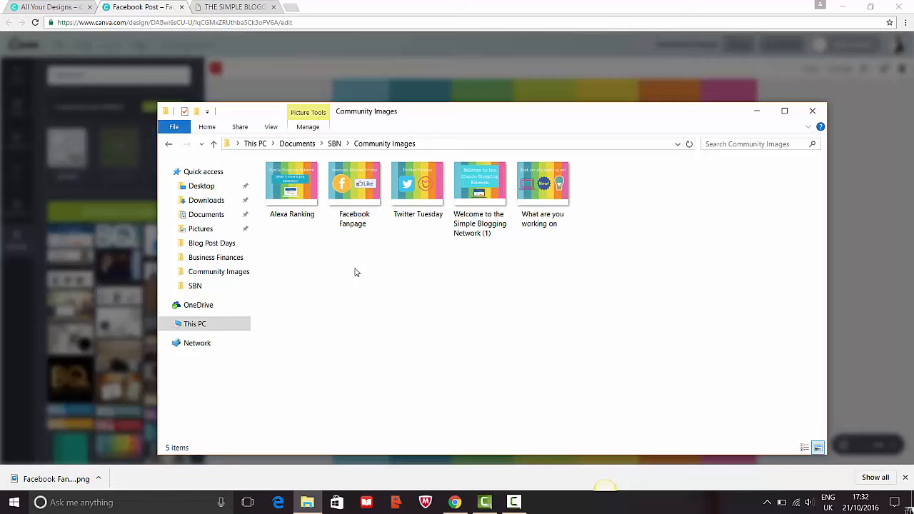
key(ctrl+v)
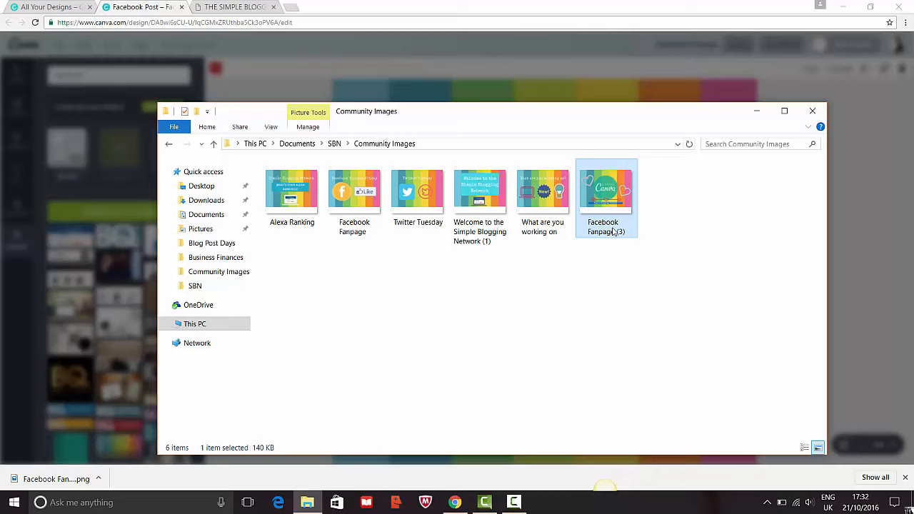
- Rename the copied "Facebook Fanpage (3)" image as "Using Canva for your Blog Posts"
right_click(612, 231)
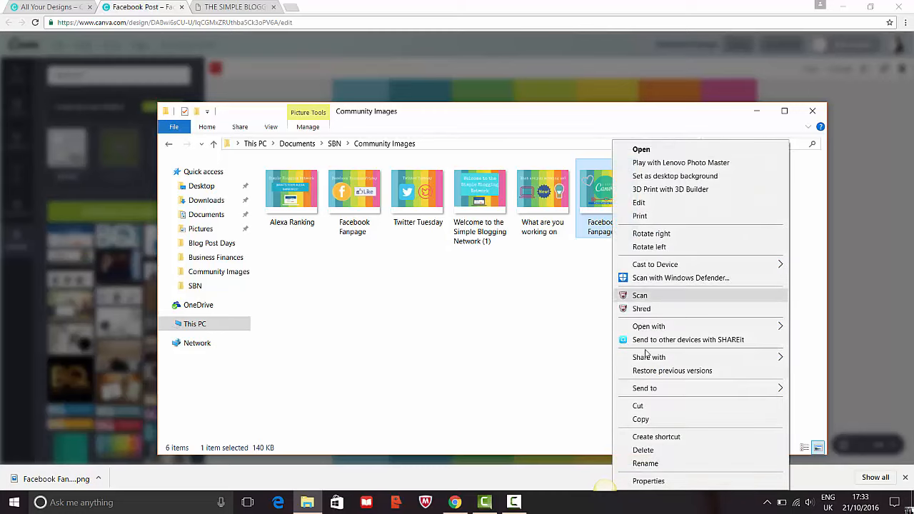
click(645, 463)
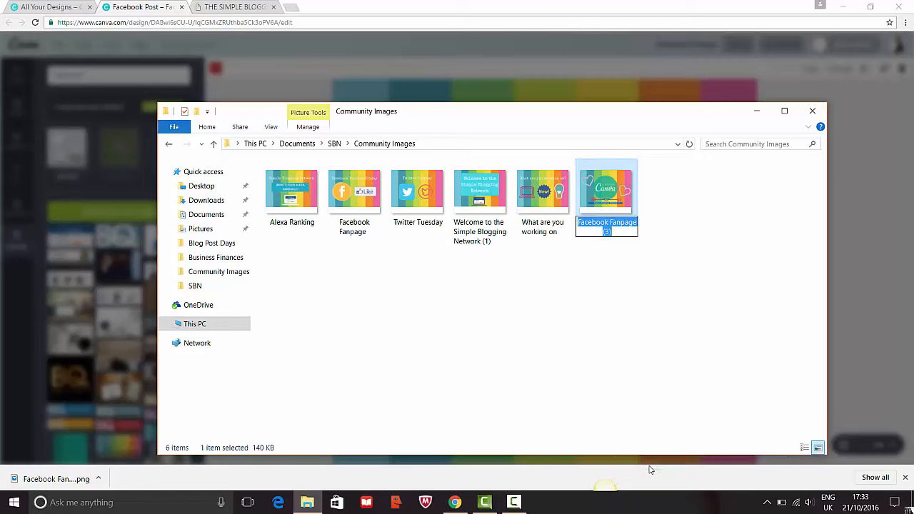
text(I love Ca)
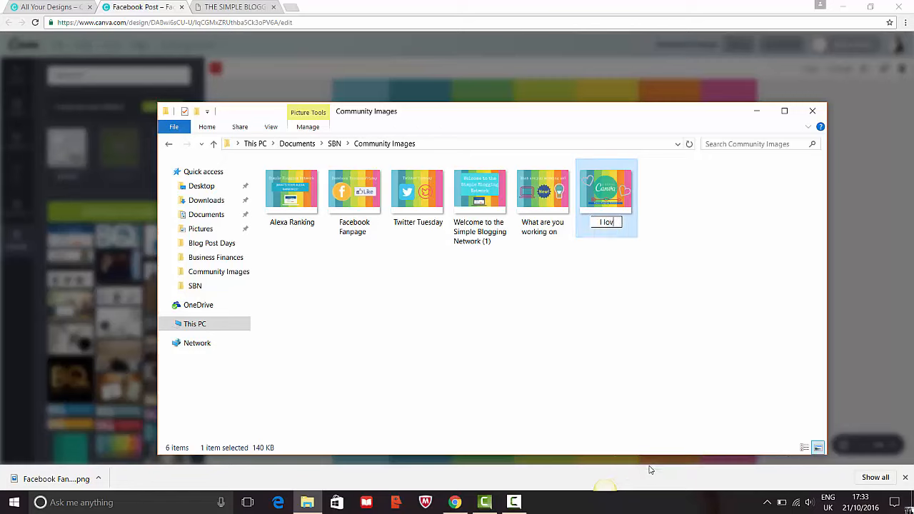
key(BackSpace)
key(BackSpace)
key(BackSpace)
key(BackSpace)
key(BackSpace)
key(BackSpace)
key(BackSpace)
key(BackSpace)
key(BackSpace)
text(Using Canva fo)
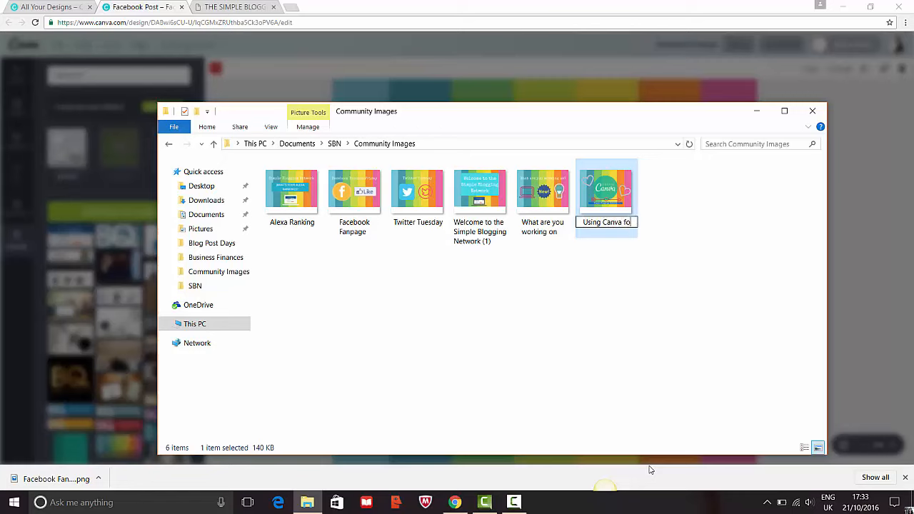
text(r your Blogs)
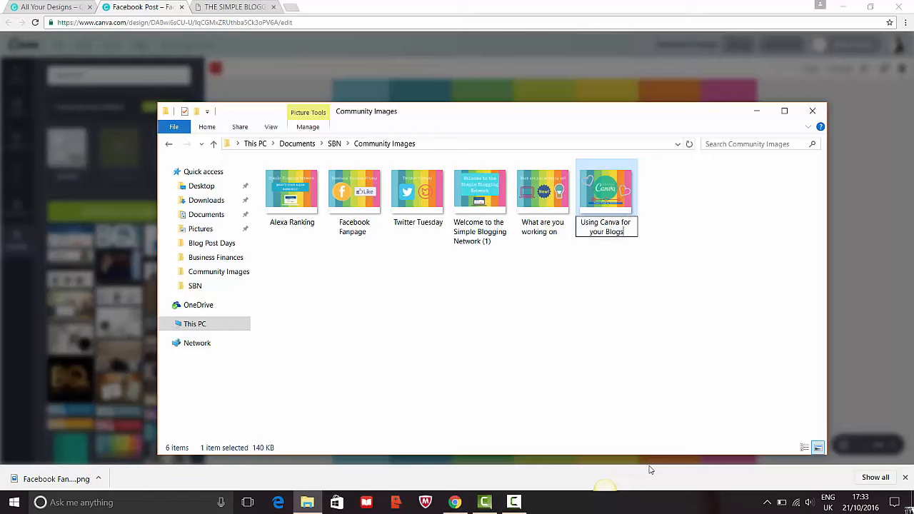
key(BackSpace)
text(Posts)
click(664, 385)
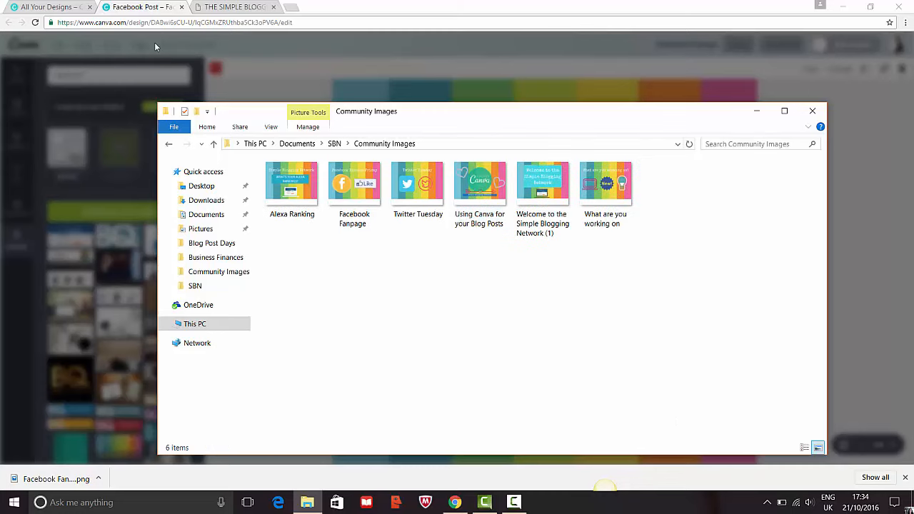
- Switch to the blog's browser page, go to simplebloggingnetwork.com/wp-admin and log in to WordPress with the saved credentials
click(183, 5)
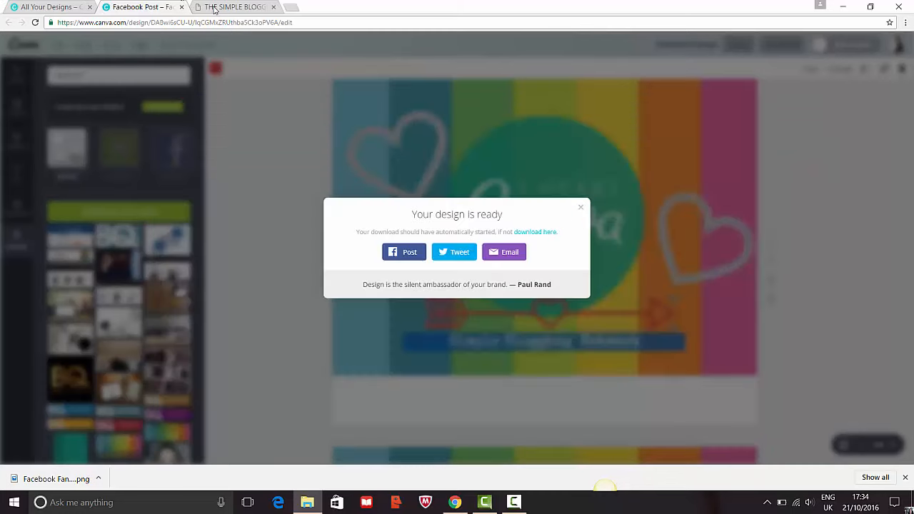
click(215, 8)
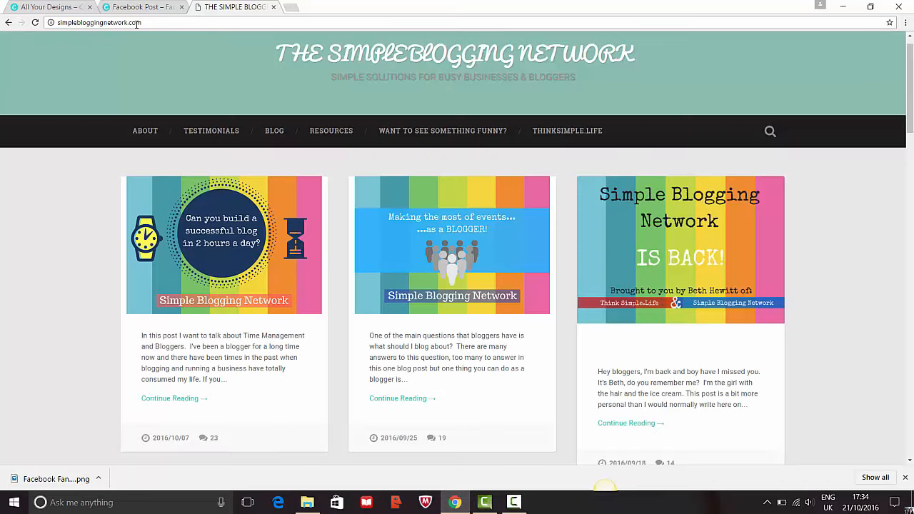
click(151, 25)
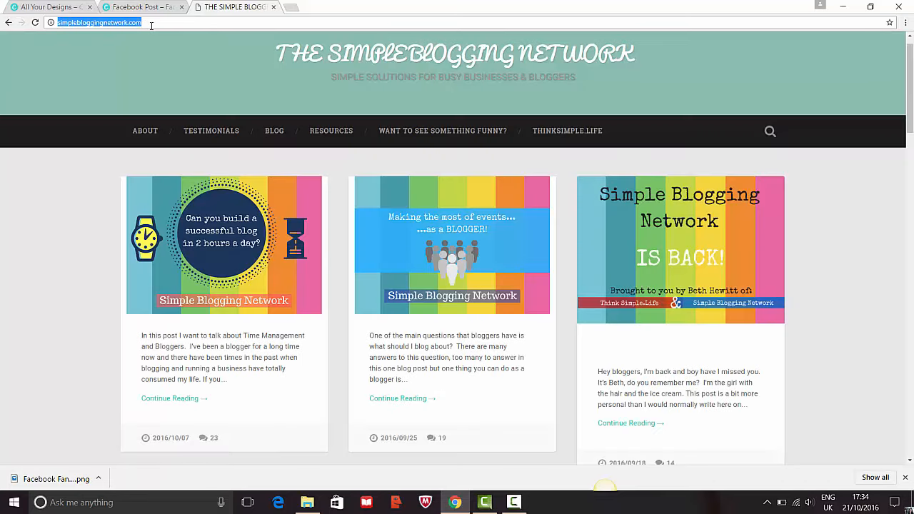
click(150, 25)
text(/wp)
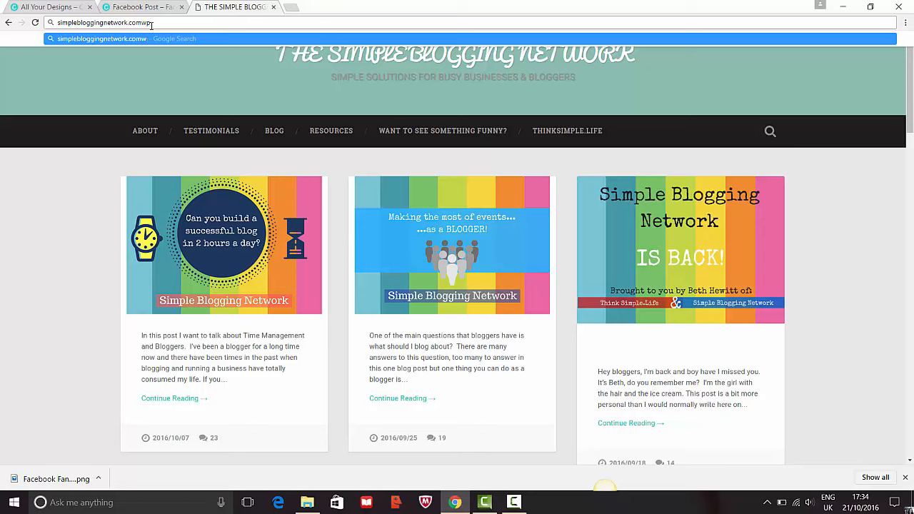
key(BackSpace)
key(BackSpace)
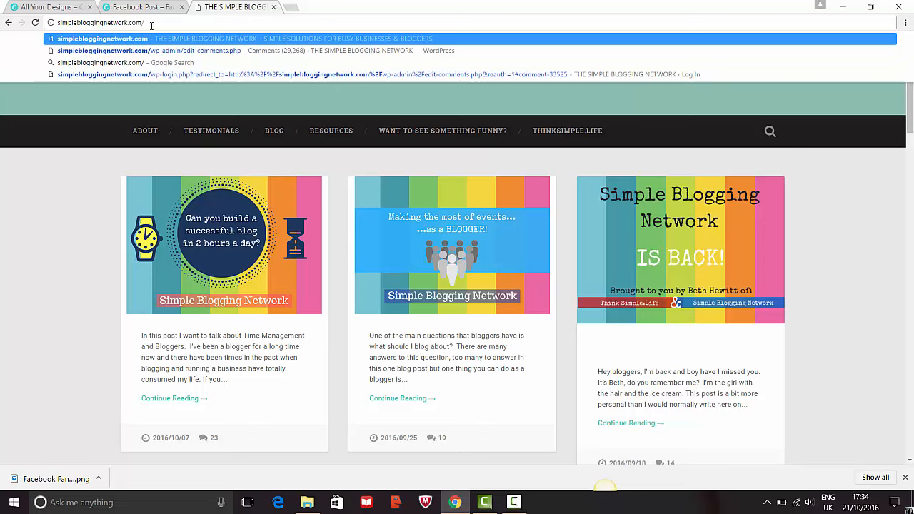
text(w0)
key(BackSpace)
text(p-admin)
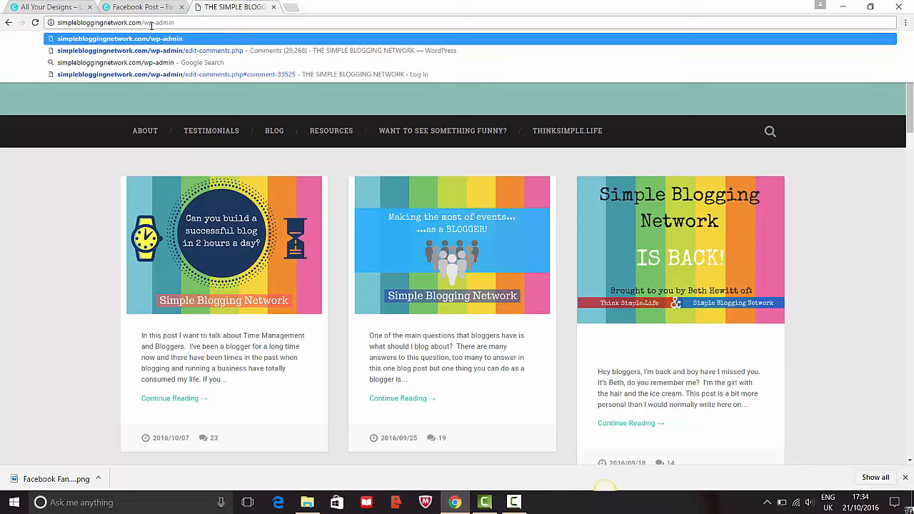
key(Return)
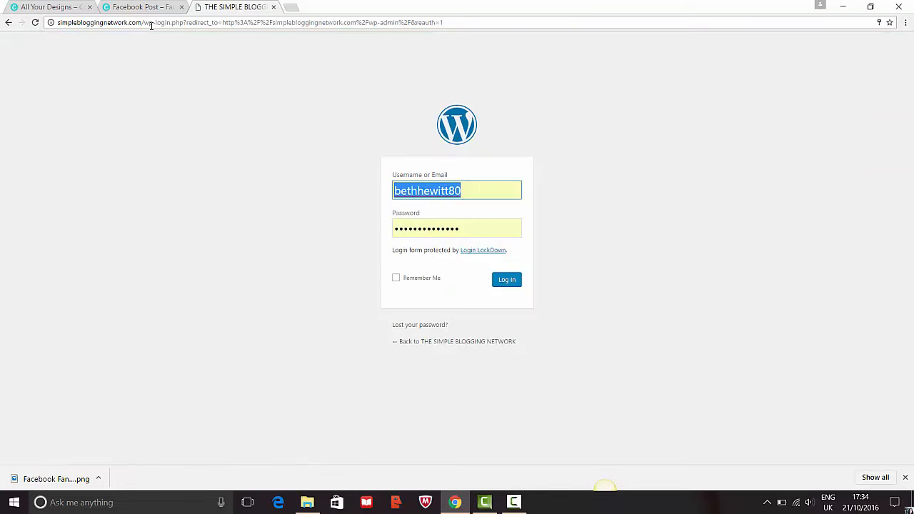
click(504, 283)
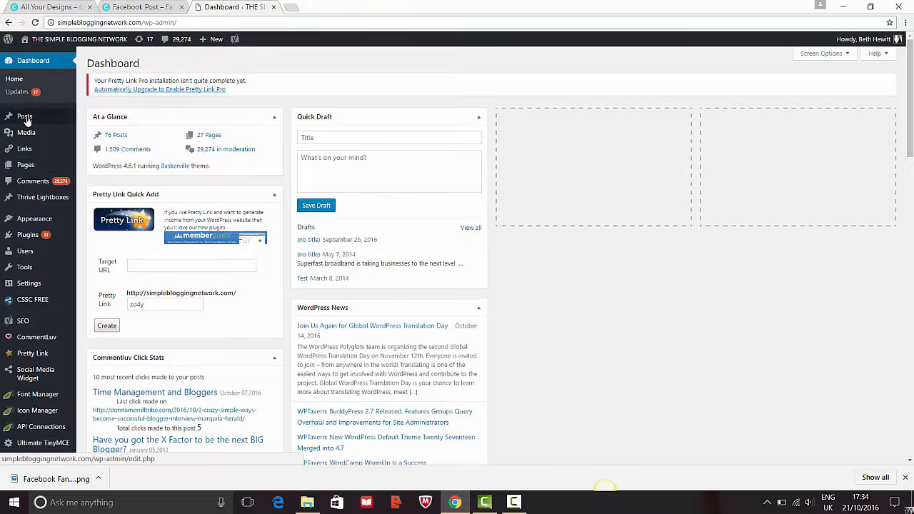
- Create a new blog post titled "Using Canva for Blog Posts"
mouse_move(25, 119)
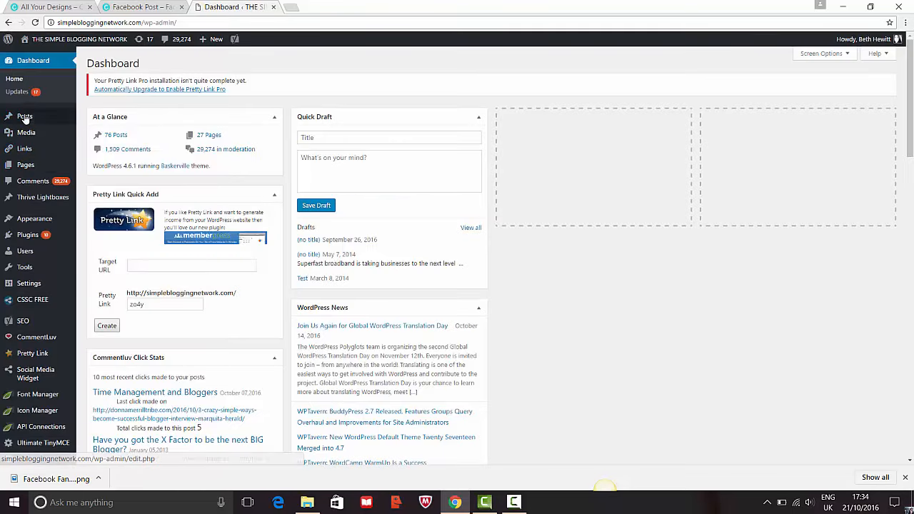
click(25, 118)
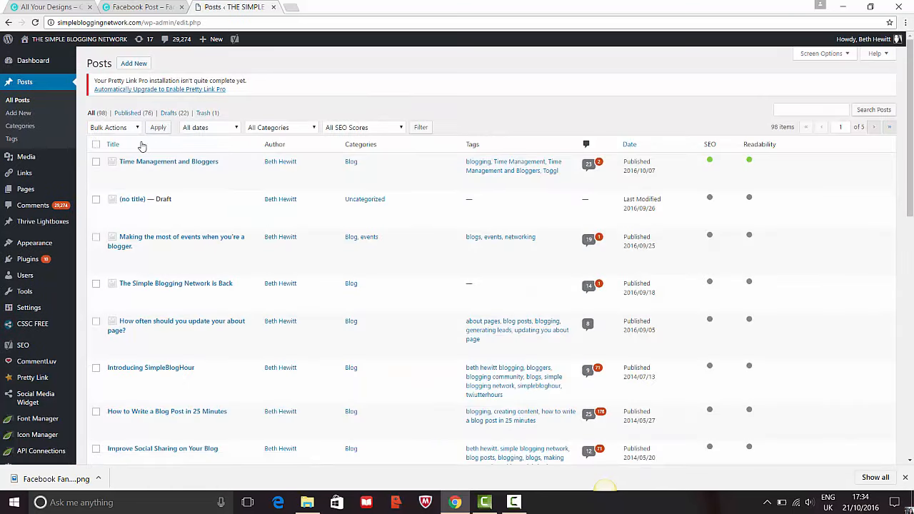
click(137, 70)
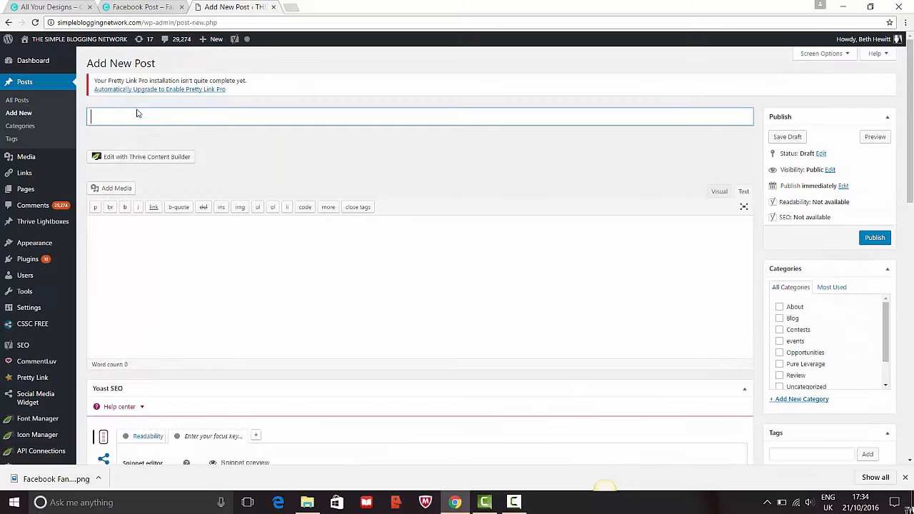
text(Using )
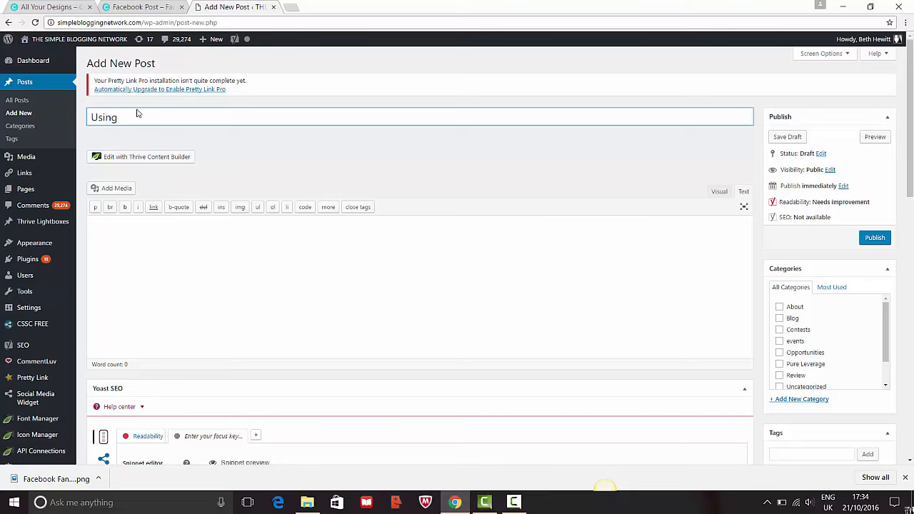
text(Canva for Blog Posts)
click(217, 255)
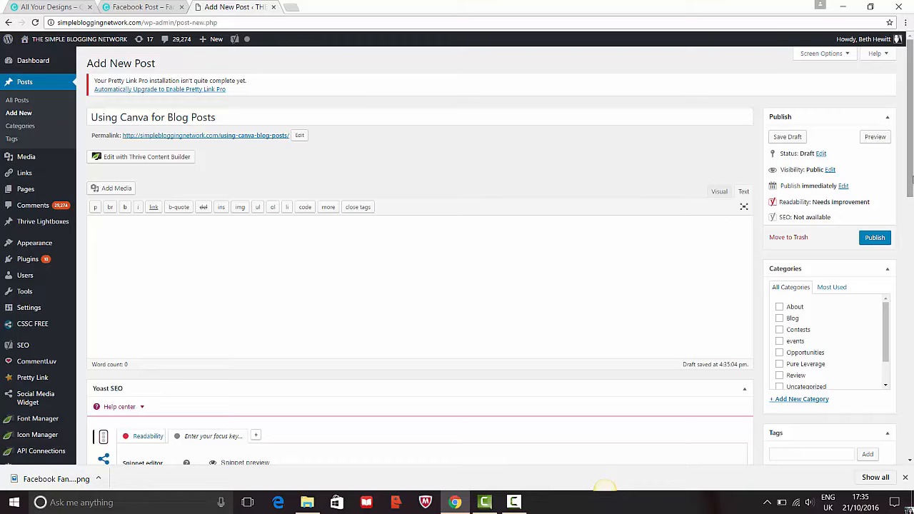
- Upload the image "Using Canva for your Blog Posts" from Documents > SBN > Community Images for use as the post's featured image
scroll(911, 240, down, 2)
scroll(911, 240, down, 5)
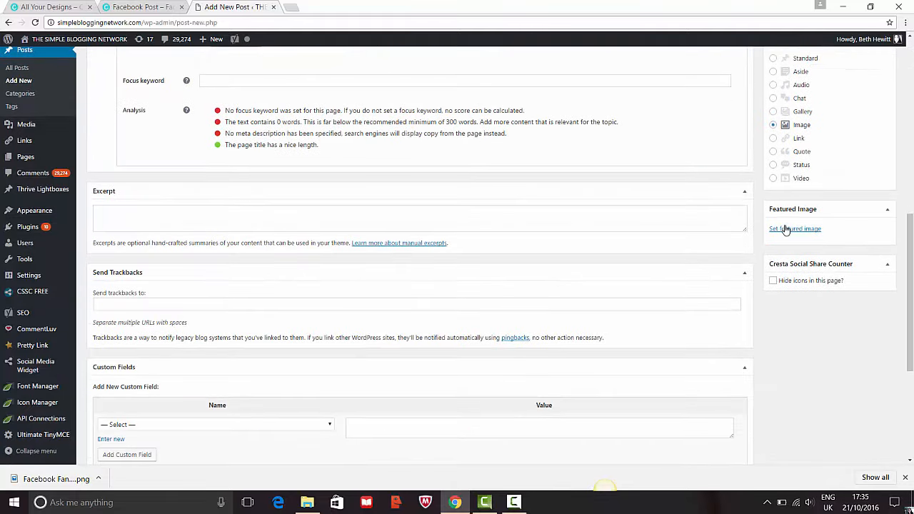
click(793, 229)
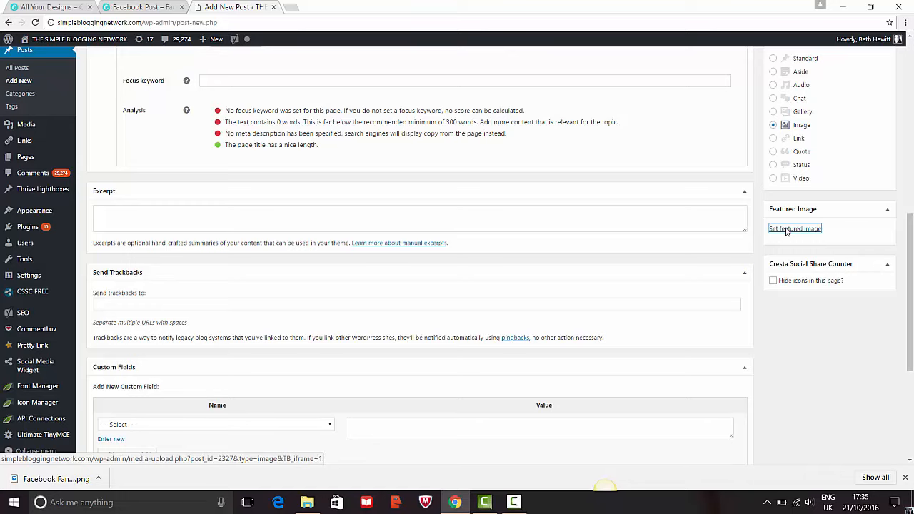
click(793, 229)
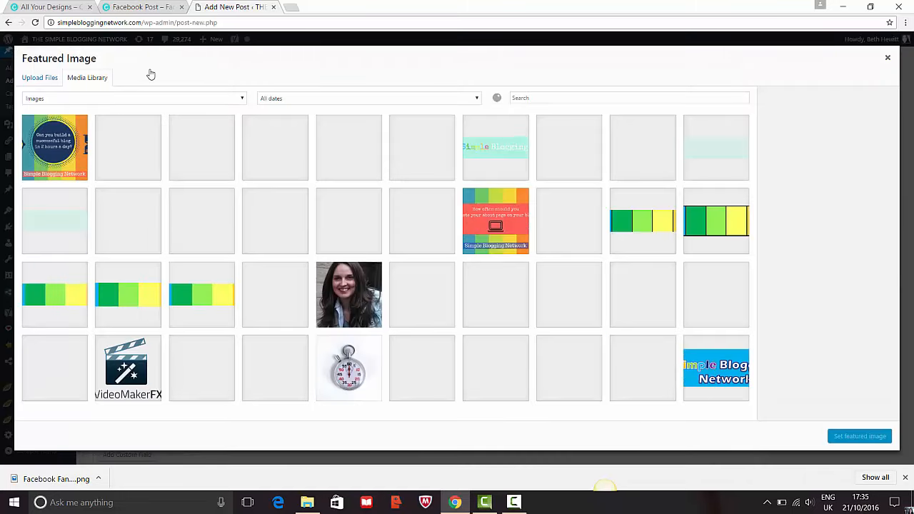
click(40, 79)
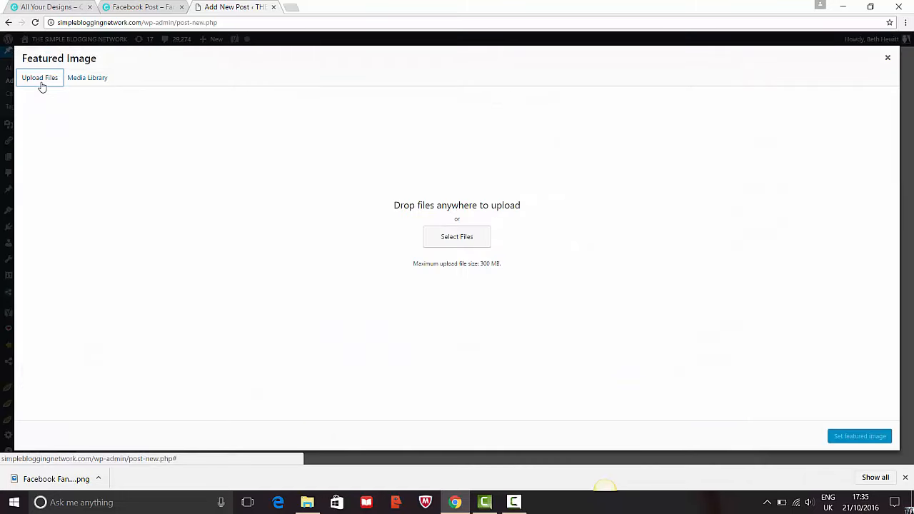
click(476, 238)
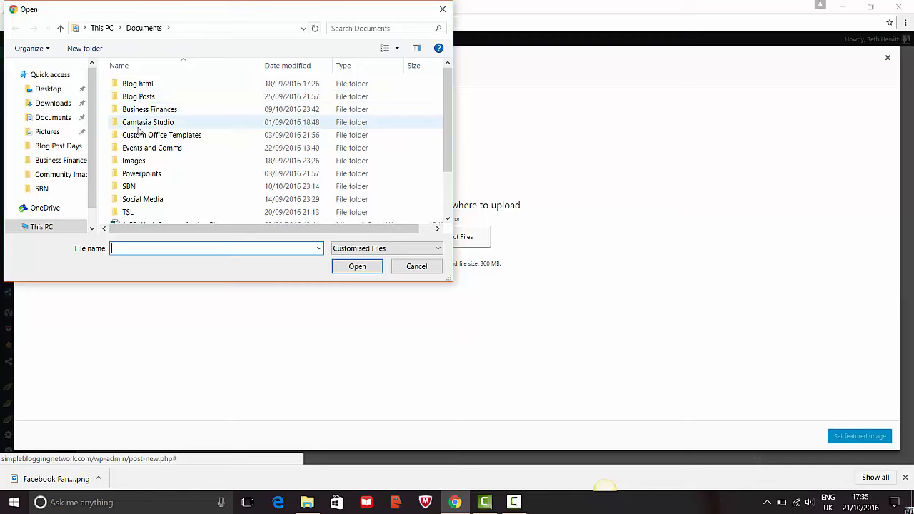
click(131, 187)
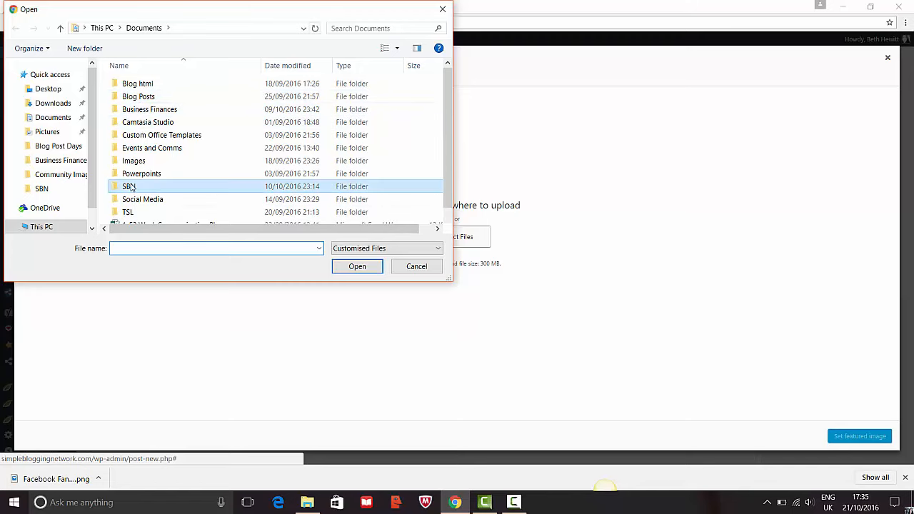
double_click(130, 187)
click(275, 95)
double_click(275, 95)
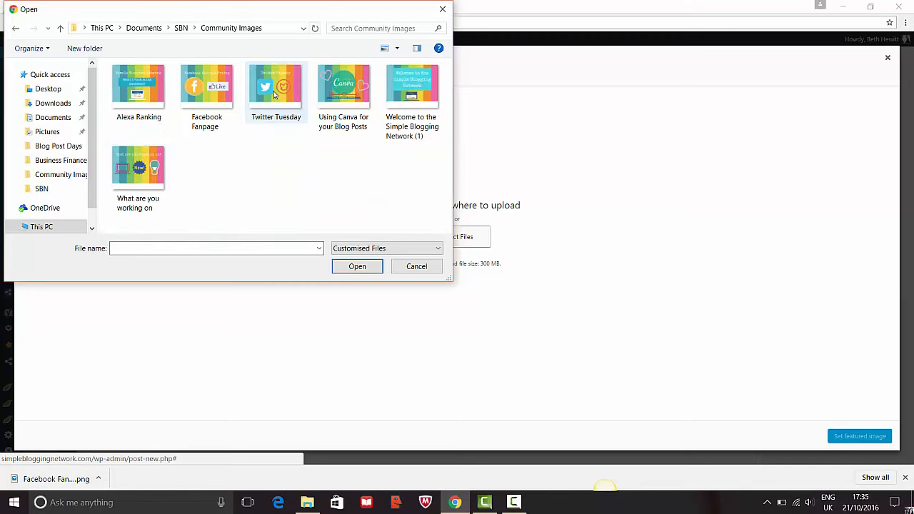
click(339, 87)
double_click(339, 87)
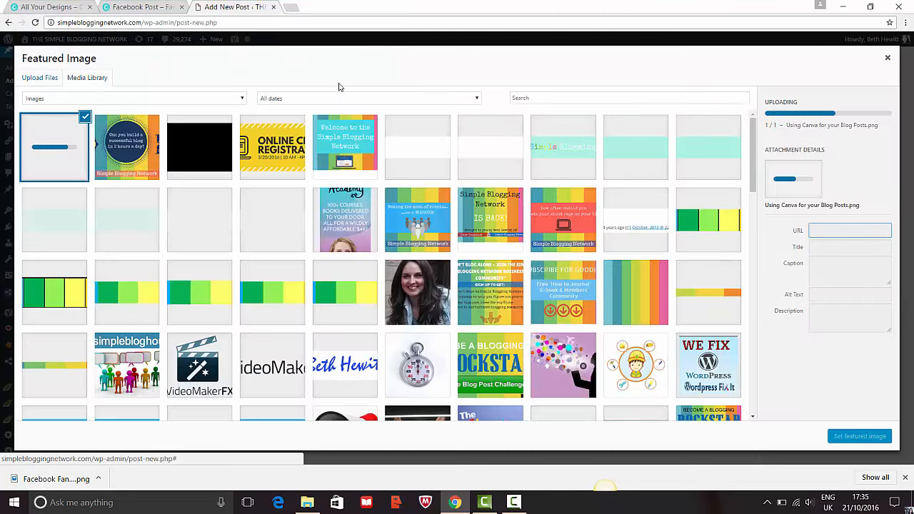
- Give the uploaded image the alt text "Using Canva for your blog posts" and set it as the featured image
click(832, 299)
text(Usin)
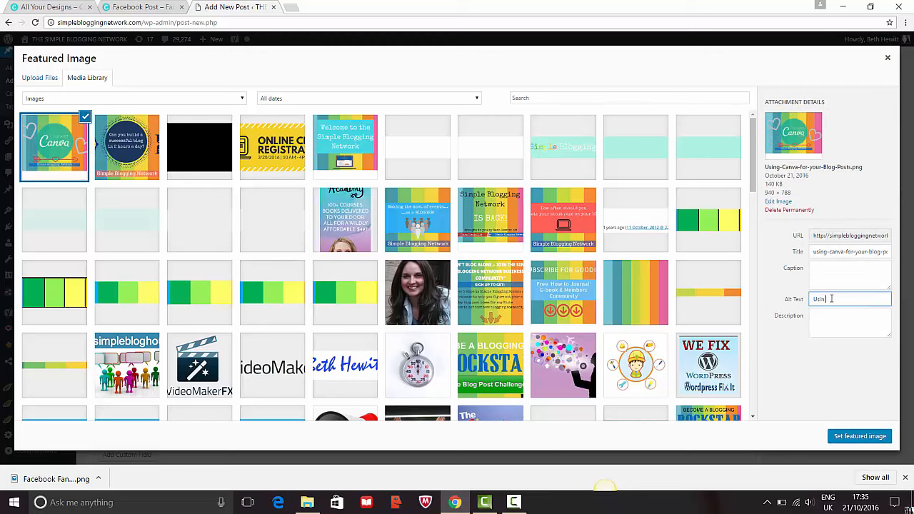
text(g Can)
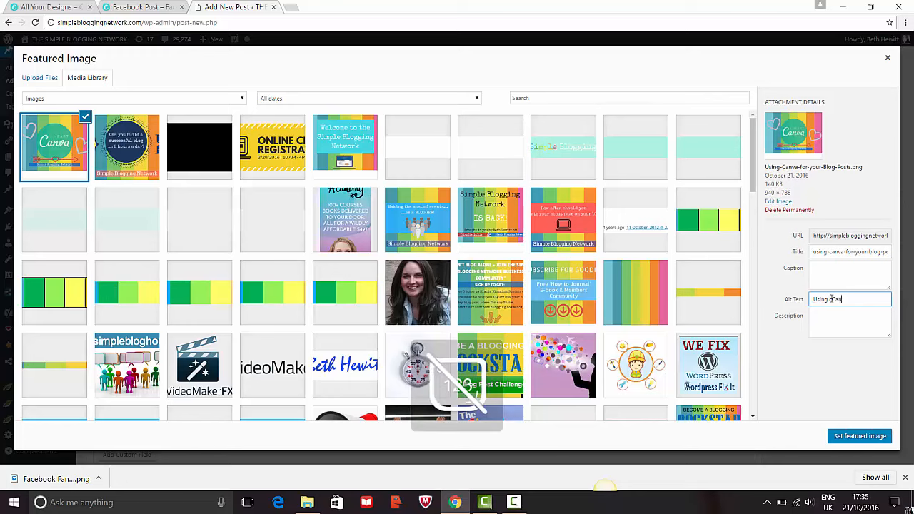
text(va)
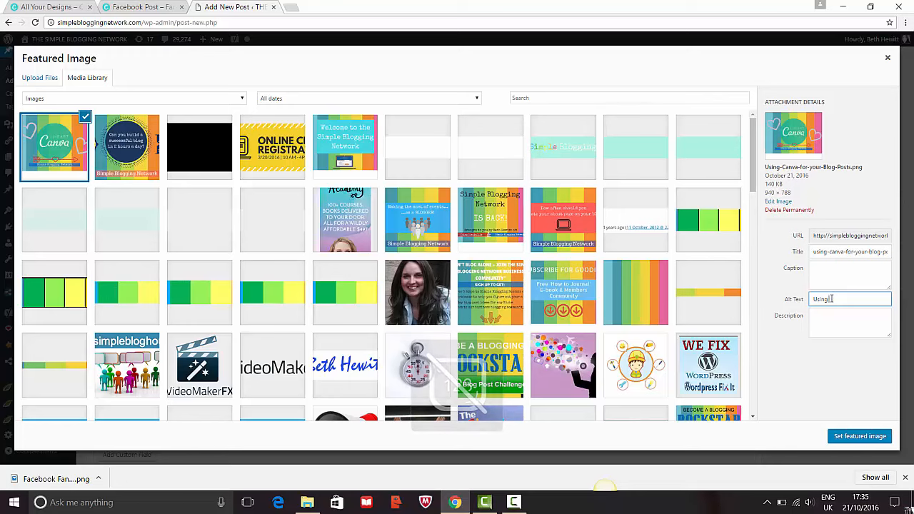
text( fo you)
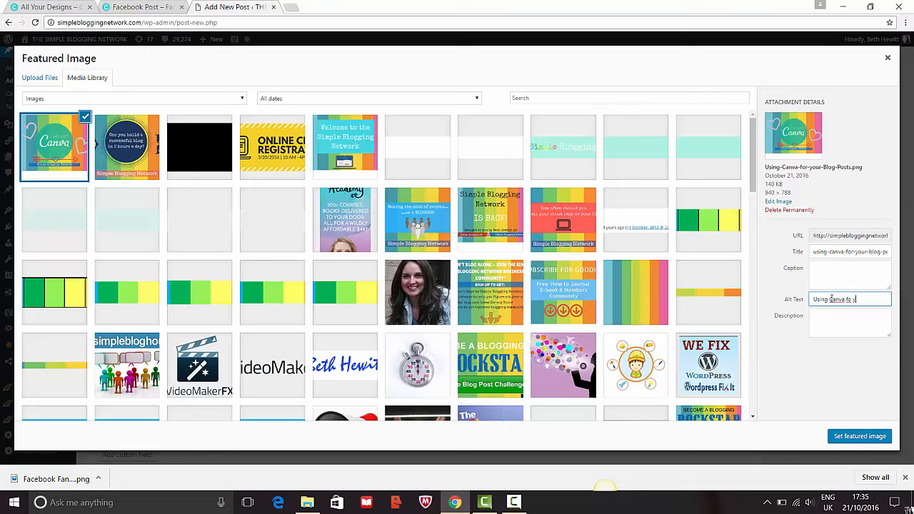
key(BackSpace)
key(BackSpace)
key(BackSpace)
key(BackSpace)
text(r your bog)
key(BackSpace)
key(BackSpace)
text(log posts)
click(851, 443)
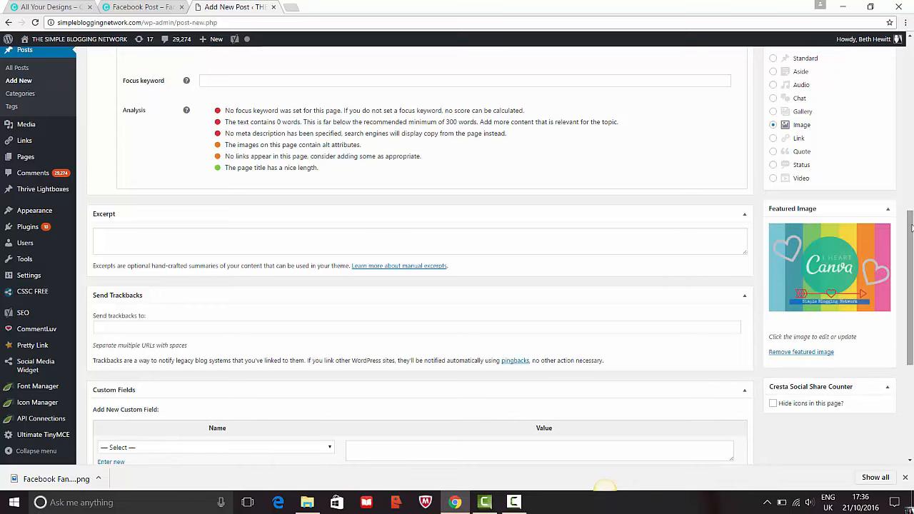
- Save the post as a draft and preview it on the blog, viewing the whole featured image
drag(907, 203, 908, 50)
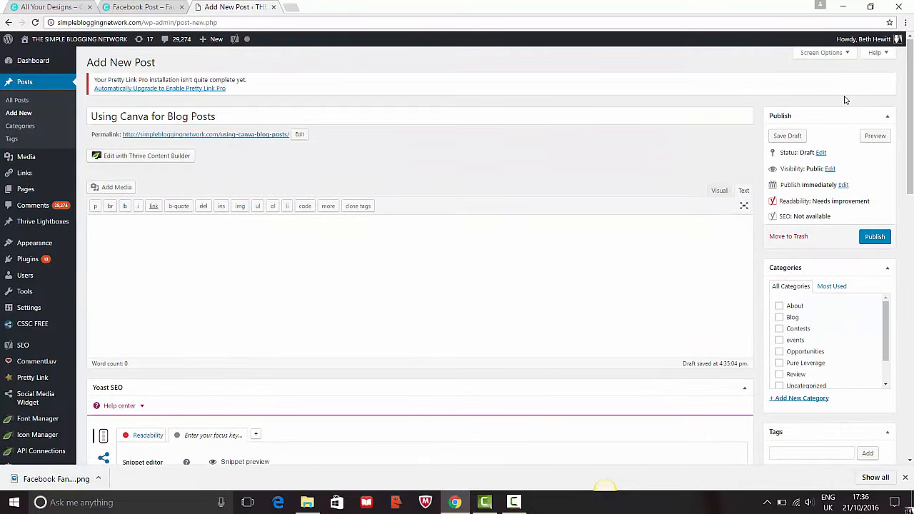
click(781, 137)
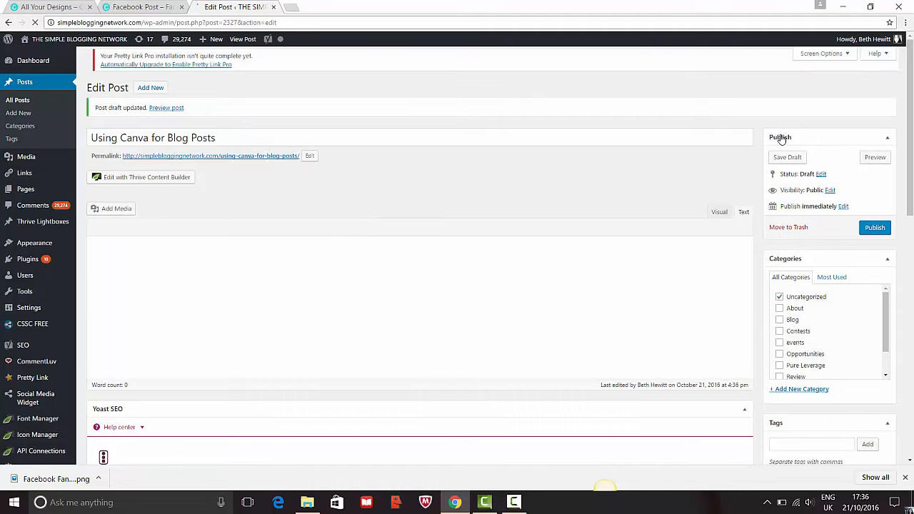
click(883, 160)
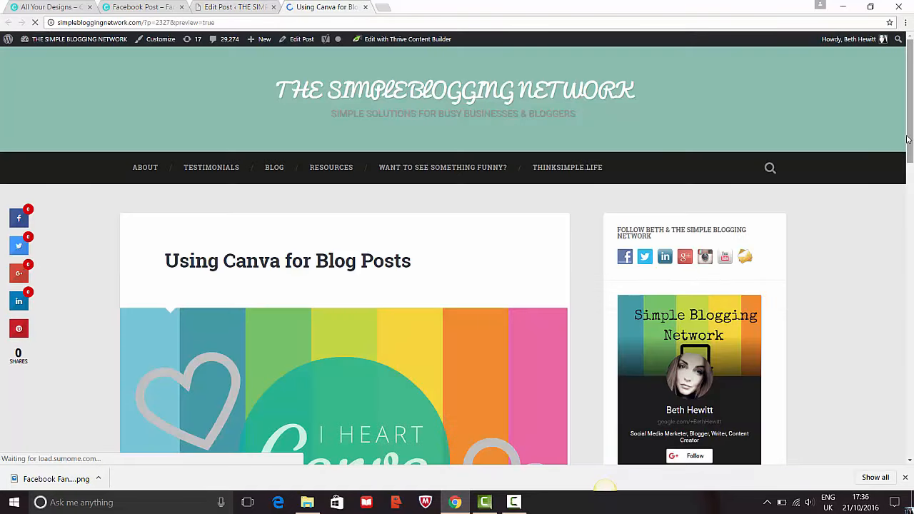
drag(911, 130, 902, 195)
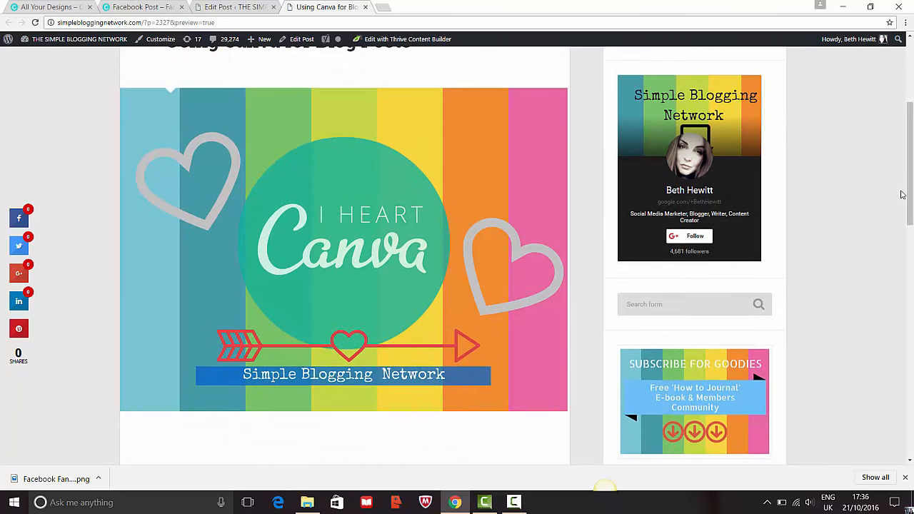